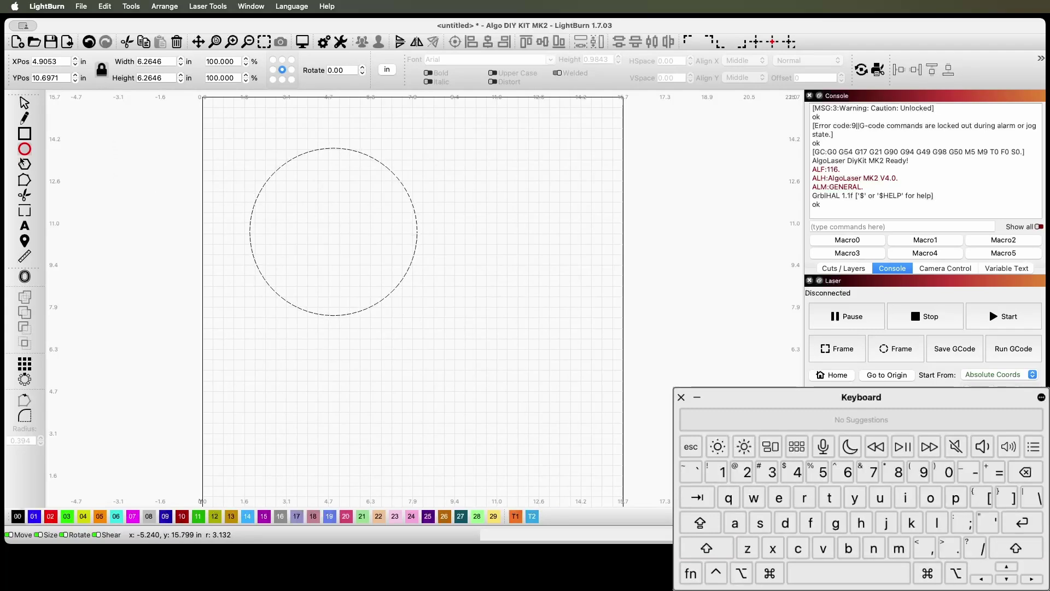
Set the circle's width and height to 4 in and move it closer to the work area's upper-left corner
{"action": "left_click", "coordinate": [163, 61]}
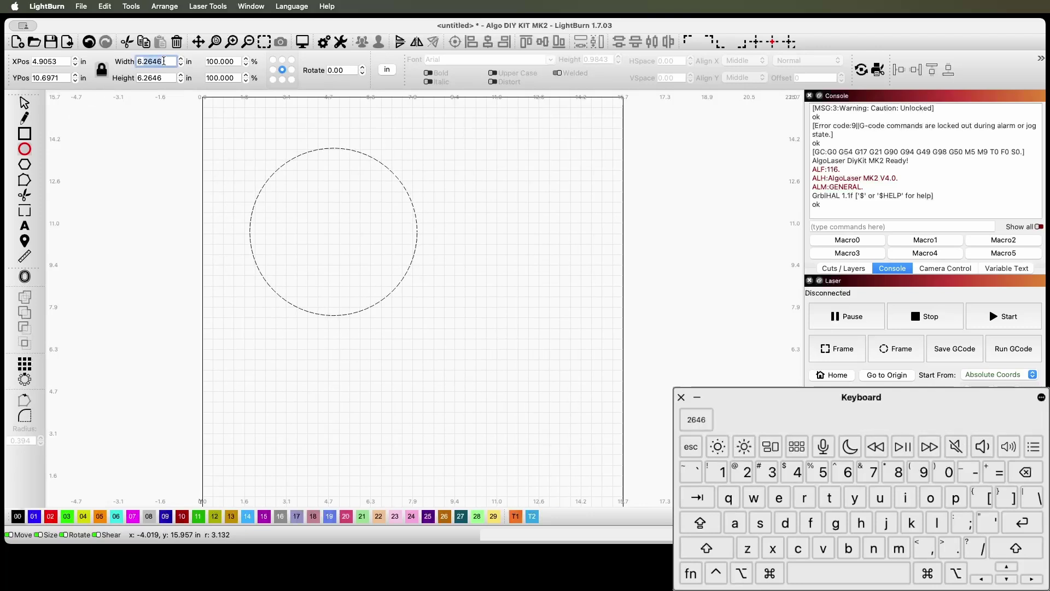
{"action": "key", "text": "BackSpace"}
{"action": "key", "text": "Tab"}
{"action": "key", "text": "Tab"}
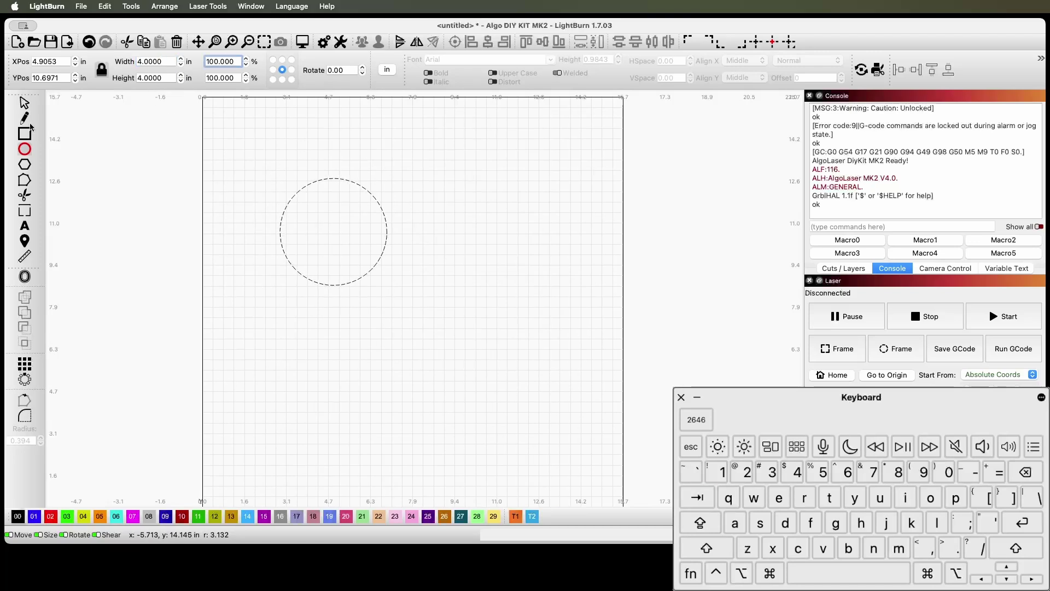
{"action": "left_click", "coordinate": [24, 102]}
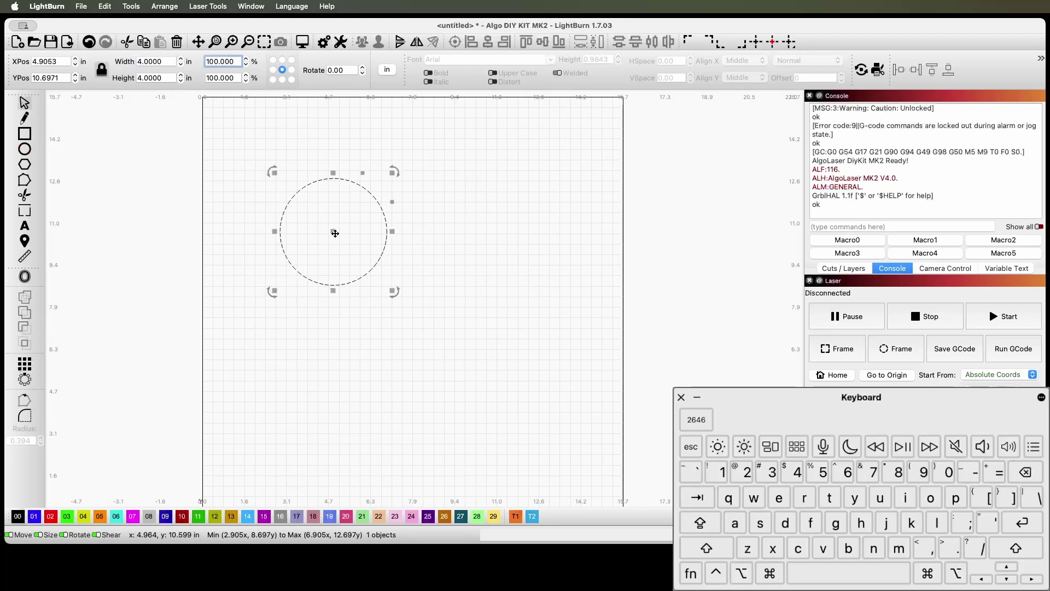
{"action": "left_click_drag", "start_coordinate": [335, 232], "coordinate": [304, 199]}
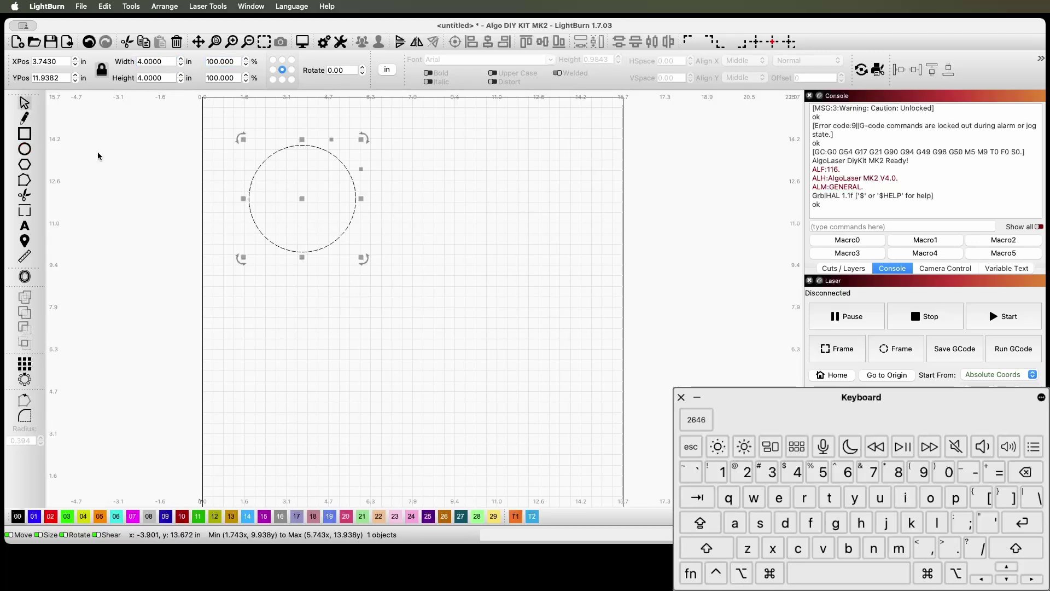
Offset the 4 in circle outward by 0.25 in with round corners and group the two concentric circles
{"action": "left_click", "coordinate": [24, 279]}
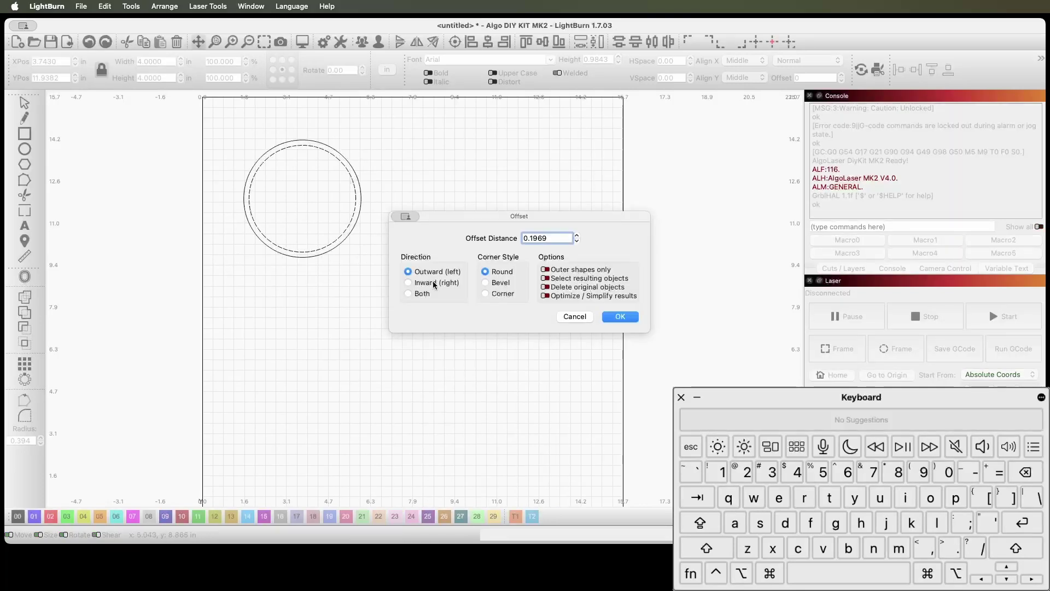
{"action": "type", "text": ".25"}
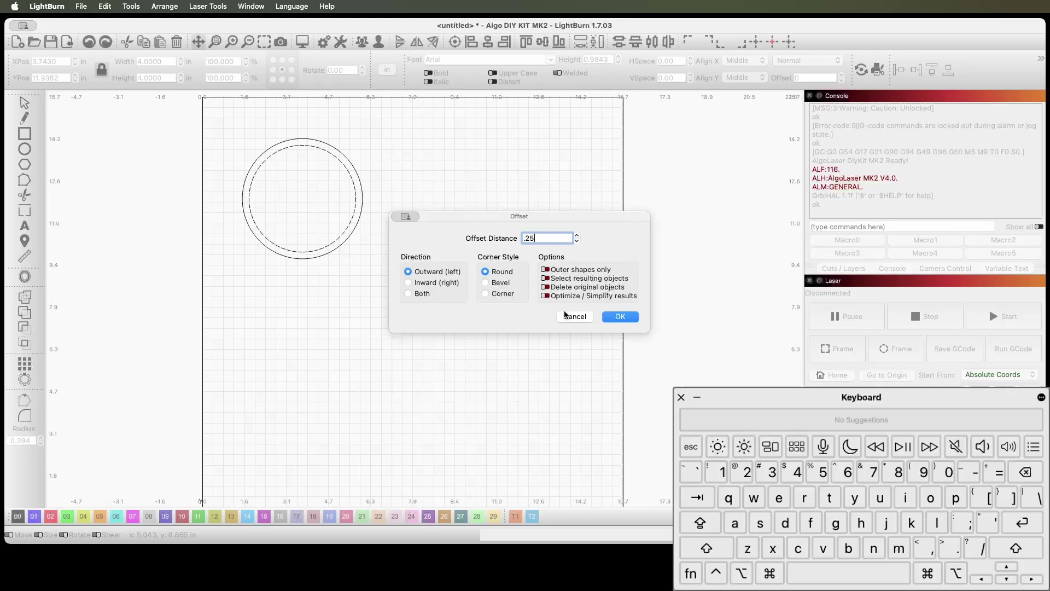
{"action": "key", "text": "Return"}
{"action": "left_click_drag", "start_coordinate": [225, 114], "coordinate": [389, 271]}
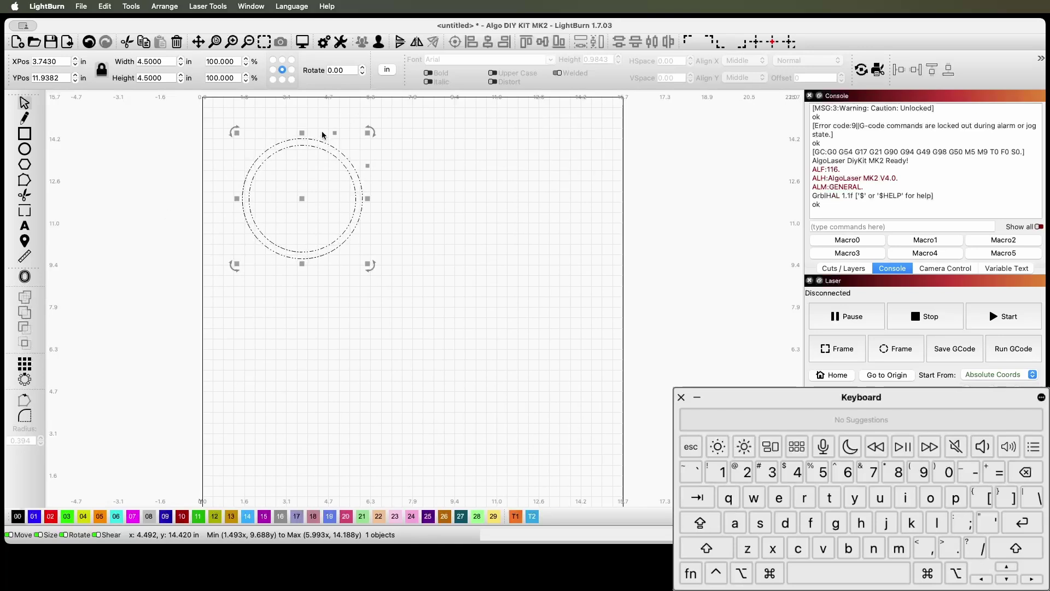
{"action": "left_click", "coordinate": [290, 122]}
Draw a small circle about 0.51 in across over the top edge of the ring
{"action": "scroll", "coordinate": [290, 122], "scroll_direction": "down", "scroll_amount": 2}
{"action": "scroll", "coordinate": [290, 122], "scroll_direction": "up", "scroll_amount": 5}
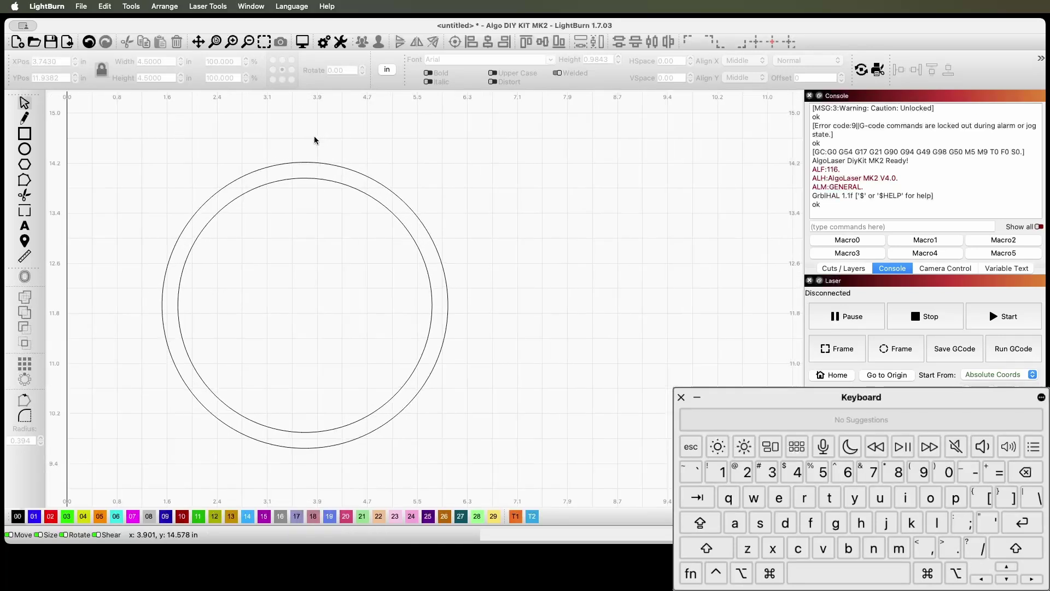
{"action": "scroll", "coordinate": [314, 138], "scroll_direction": "down", "scroll_amount": 1}
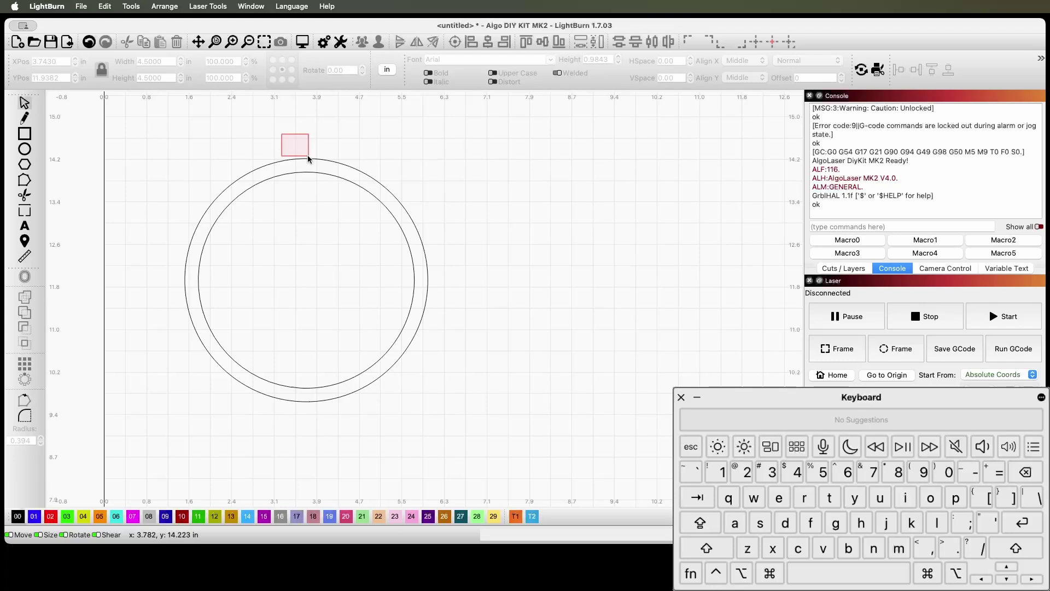
{"action": "left_click", "coordinate": [24, 148]}
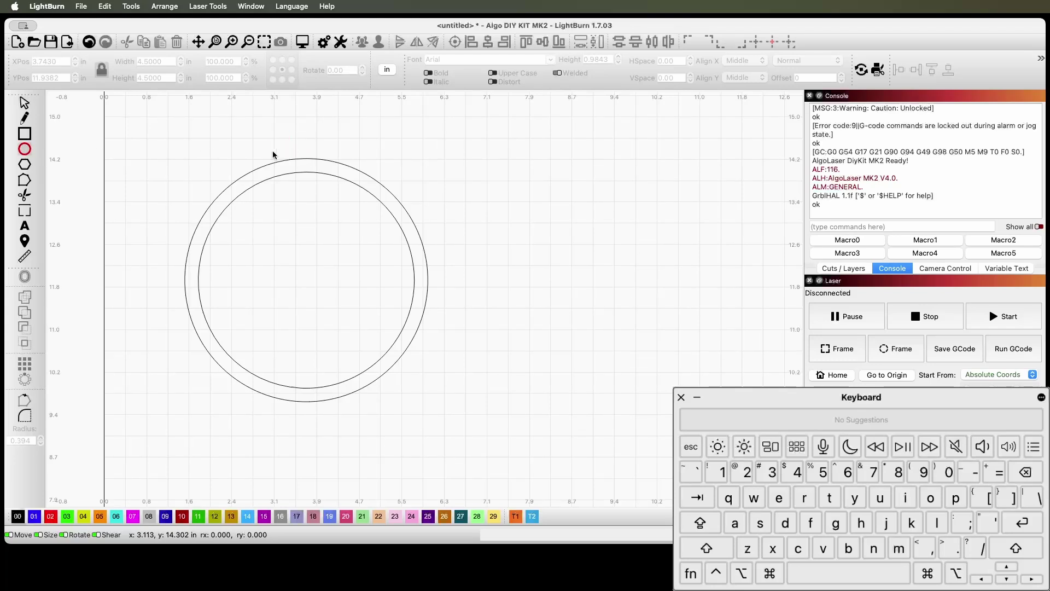
{"action": "key", "text": "shift"}
{"action": "left_click_drag", "start_coordinate": [288, 140], "coordinate": [316, 162]}
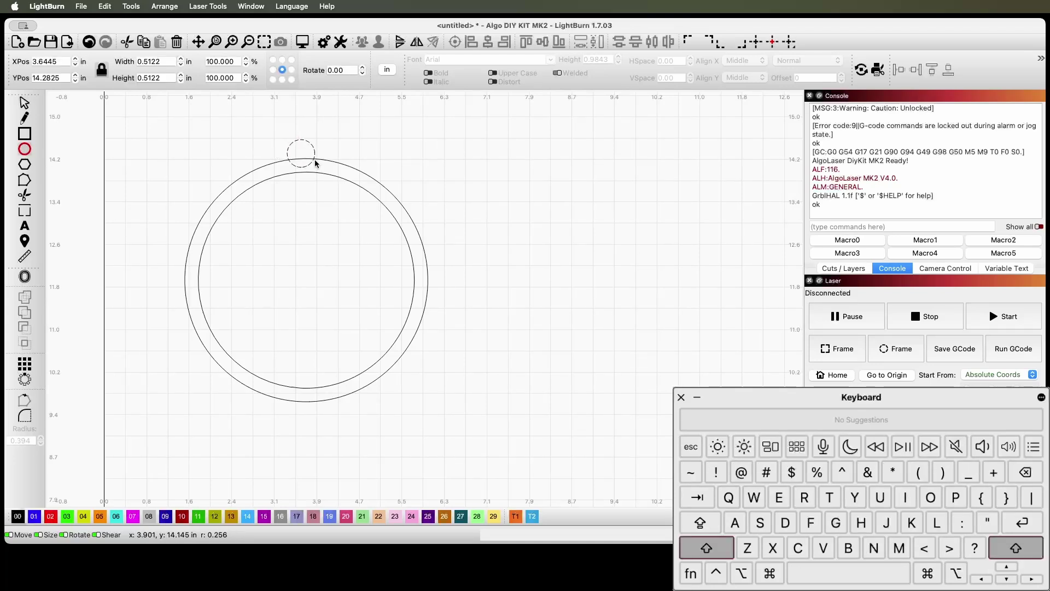
Set the small circle's width and height to 0.75 in and move it up to slightly overlap the ring's top edge
{"action": "left_click", "coordinate": [181, 58]}
{"action": "double_click", "coordinate": [172, 62]}
{"action": "type", "text": "1"}
{"action": "key", "text": "Tab"}
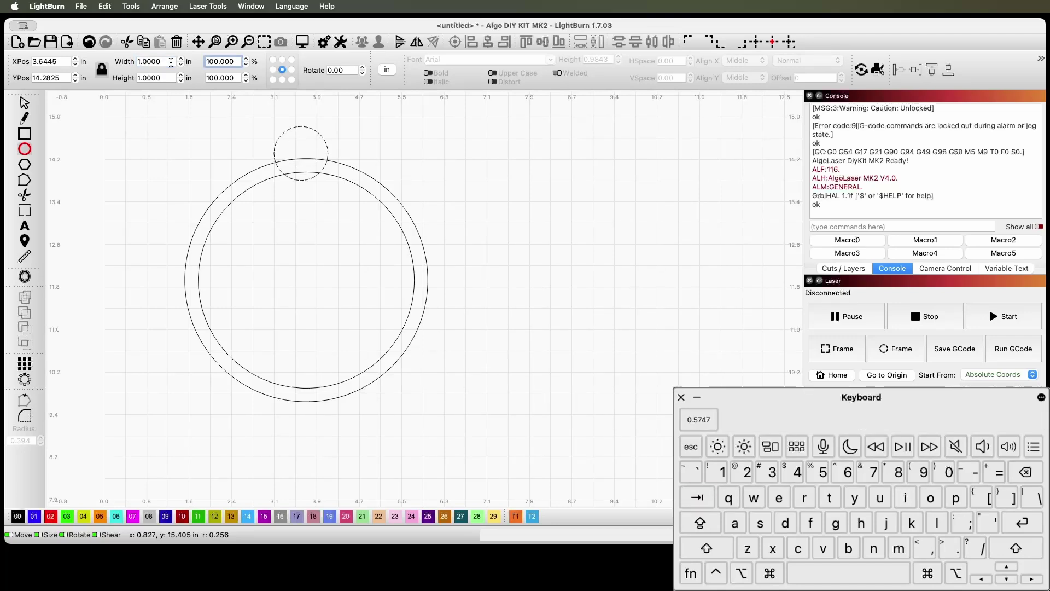
{"action": "left_click", "coordinate": [181, 64]}
{"action": "left_click", "coordinate": [181, 64]}
{"action": "left_click", "coordinate": [181, 64]}
{"action": "left_click", "coordinate": [181, 64]}
{"action": "left_click", "coordinate": [181, 64]}
{"action": "left_click", "coordinate": [182, 61]}
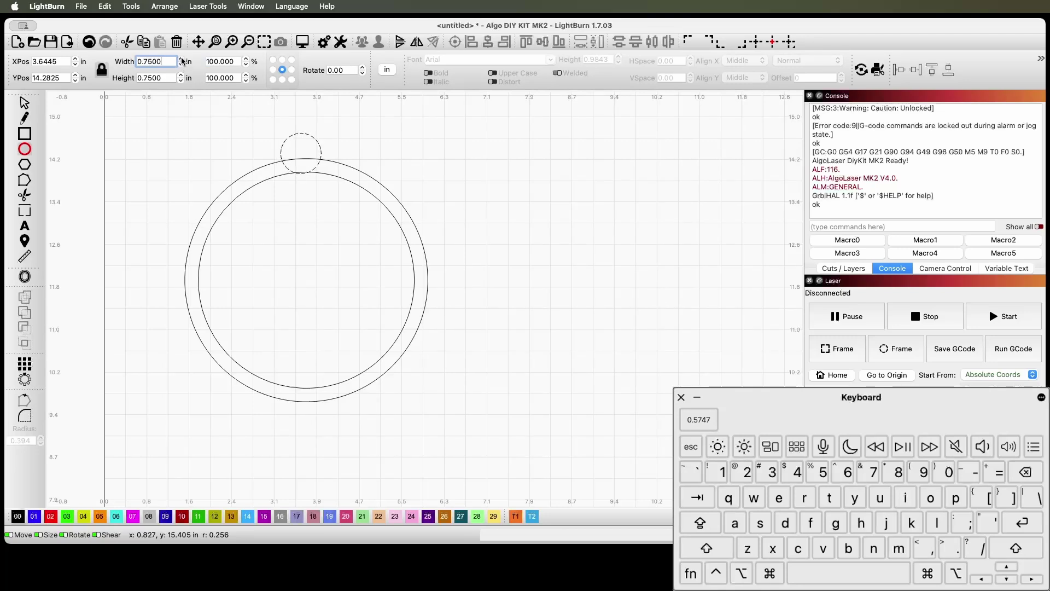
{"action": "left_click", "coordinate": [25, 102]}
{"action": "left_click_drag", "start_coordinate": [301, 155], "coordinate": [305, 146]}
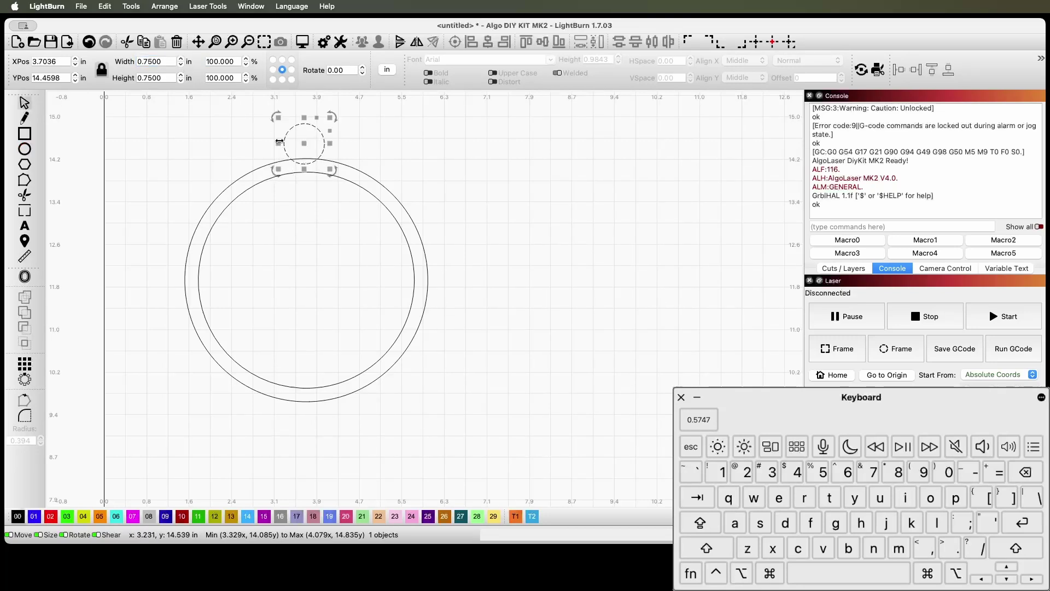
Offset the small circle inward to make a concentric hanging hole about 0.375 in across
{"action": "left_click", "coordinate": [24, 276]}
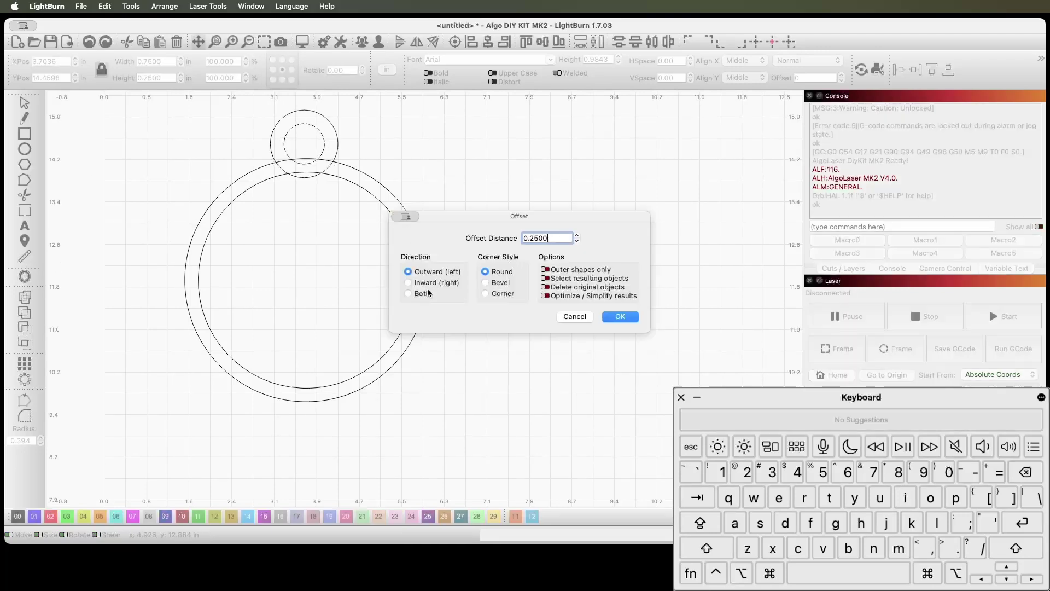
{"action": "left_click", "coordinate": [429, 283]}
{"action": "left_click", "coordinate": [577, 241]}
{"action": "left_click", "coordinate": [620, 317]}
{"action": "left_click", "coordinate": [469, 253]}
{"action": "scroll", "coordinate": [288, 231], "scroll_direction": "down", "scroll_amount": 3}
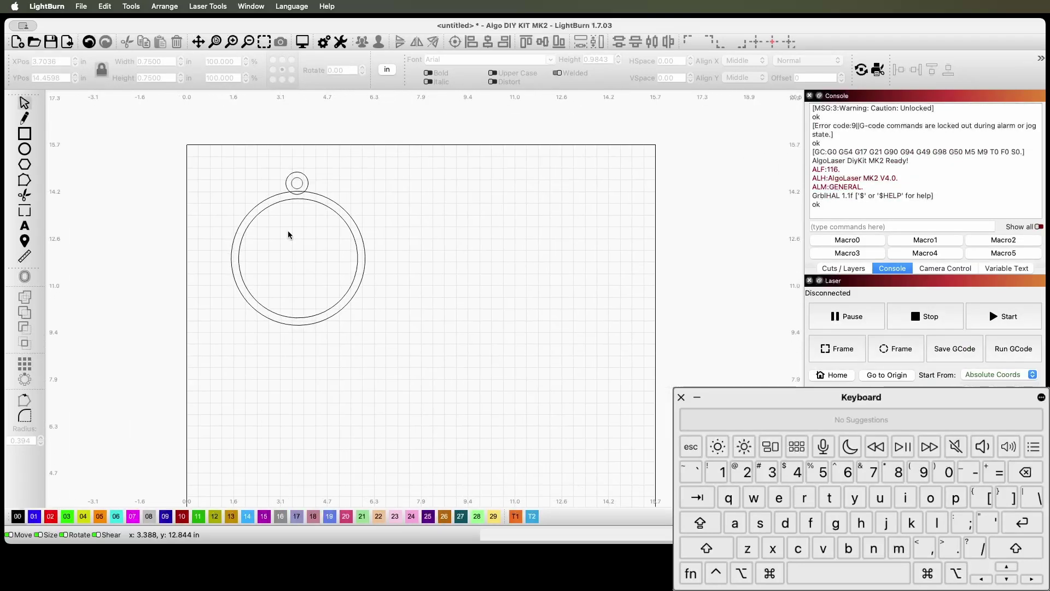
Select the hanging hole and its 0.75 in outer circle and group them
{"action": "scroll", "coordinate": [288, 235], "scroll_direction": "up", "scroll_amount": 3}
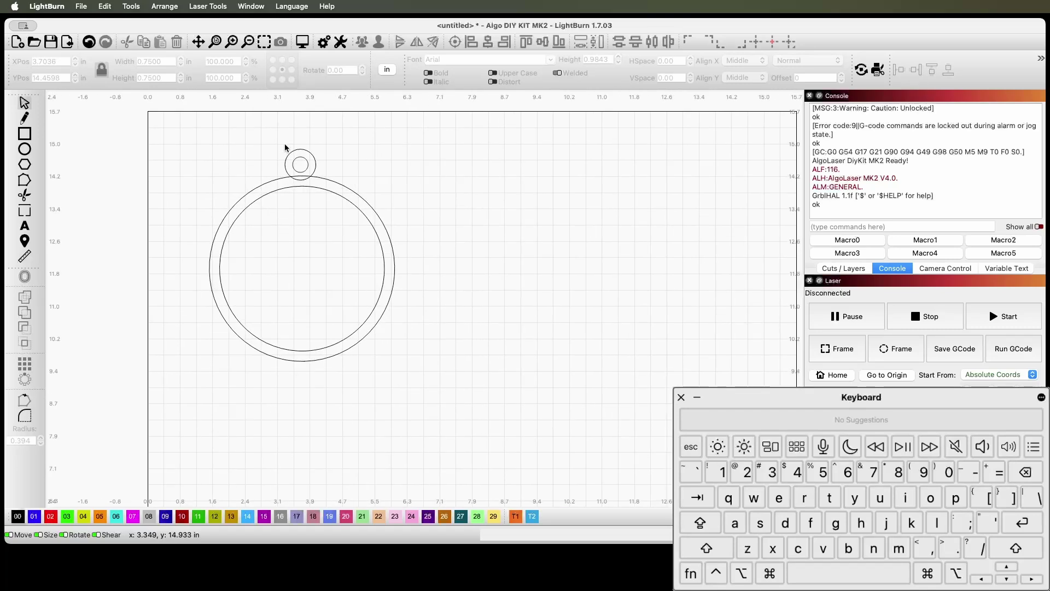
{"action": "left_click_drag", "start_coordinate": [268, 135], "coordinate": [314, 173]}
{"action": "key", "text": "shift"}
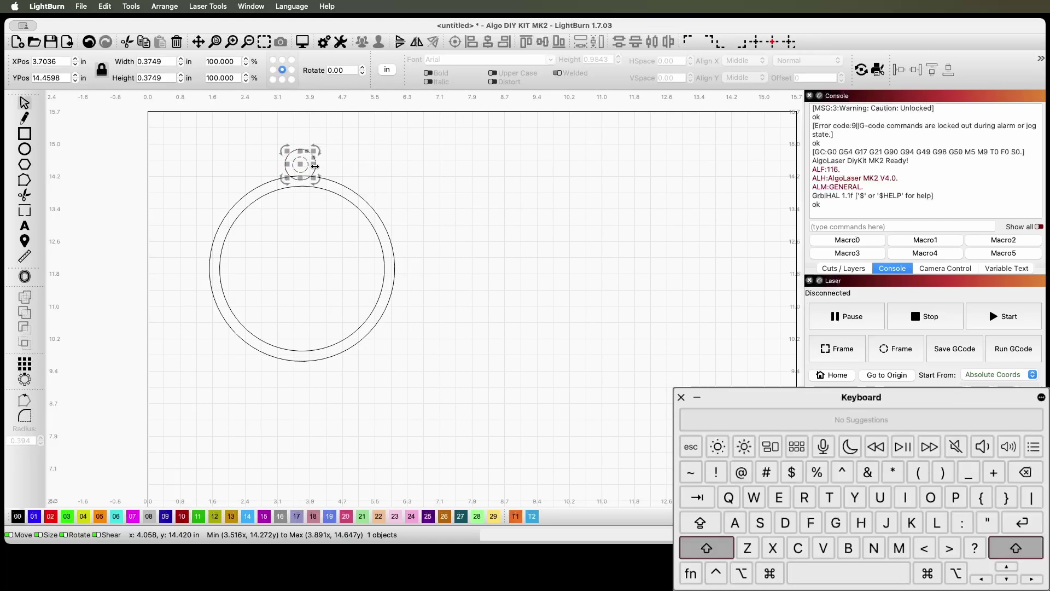
{"action": "left_click", "coordinate": [314, 172], "text": "shift"}
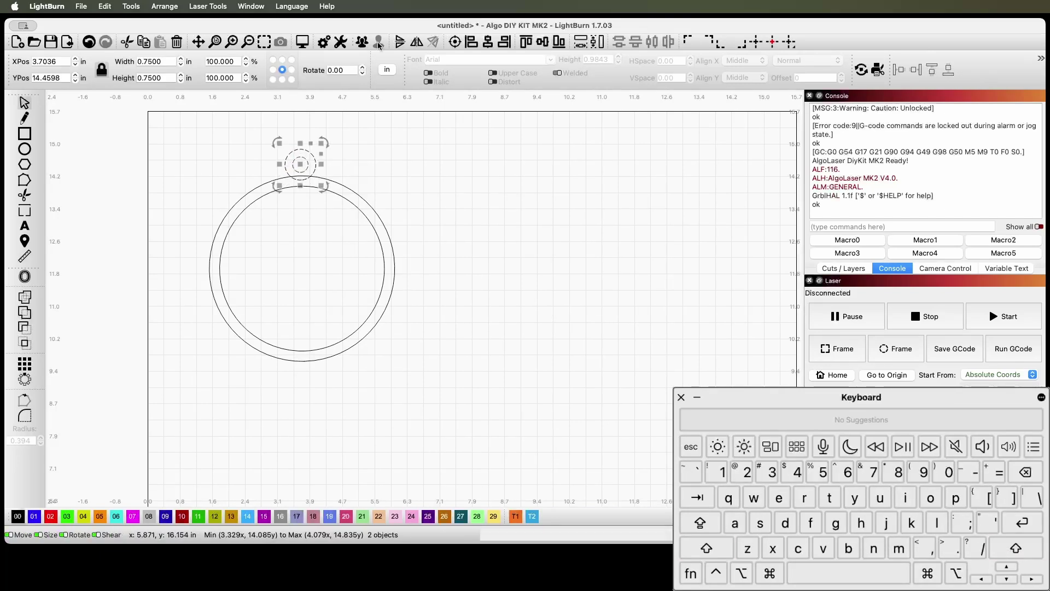
Center the ring group horizontally on the hanging loop so both share the same vertical axis
{"action": "left_click_drag", "start_coordinate": [187, 123], "coordinate": [464, 404]}
{"action": "key", "text": "Left"}
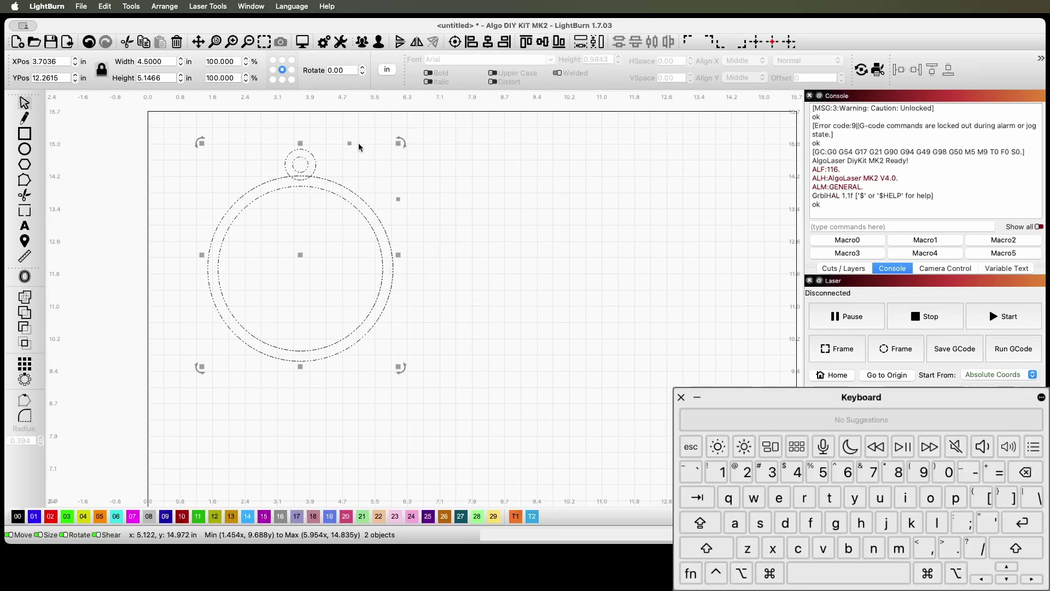
{"action": "left_click", "coordinate": [344, 160]}
Move the hanging loop slightly down into the ring and combine both groups with Boolean Union
{"action": "scroll", "coordinate": [307, 167], "scroll_direction": "up", "scroll_amount": 2}
{"action": "left_click", "coordinate": [312, 169]}
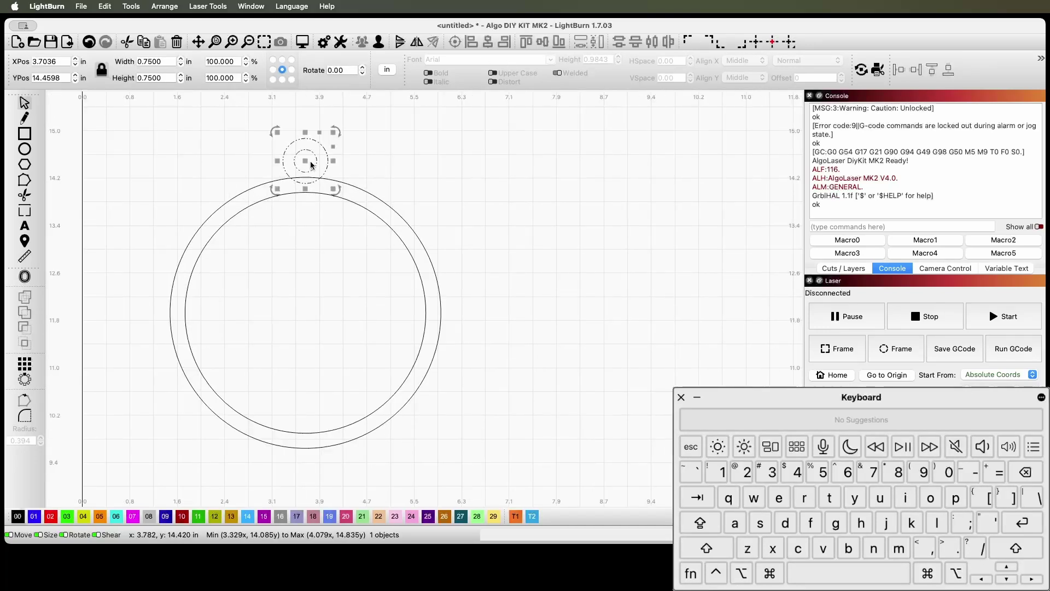
{"action": "key", "text": "shift"}
{"action": "left_click_drag", "start_coordinate": [306, 161], "coordinate": [305, 165]}
{"action": "left_click", "coordinate": [176, 356], "text": "shift"}
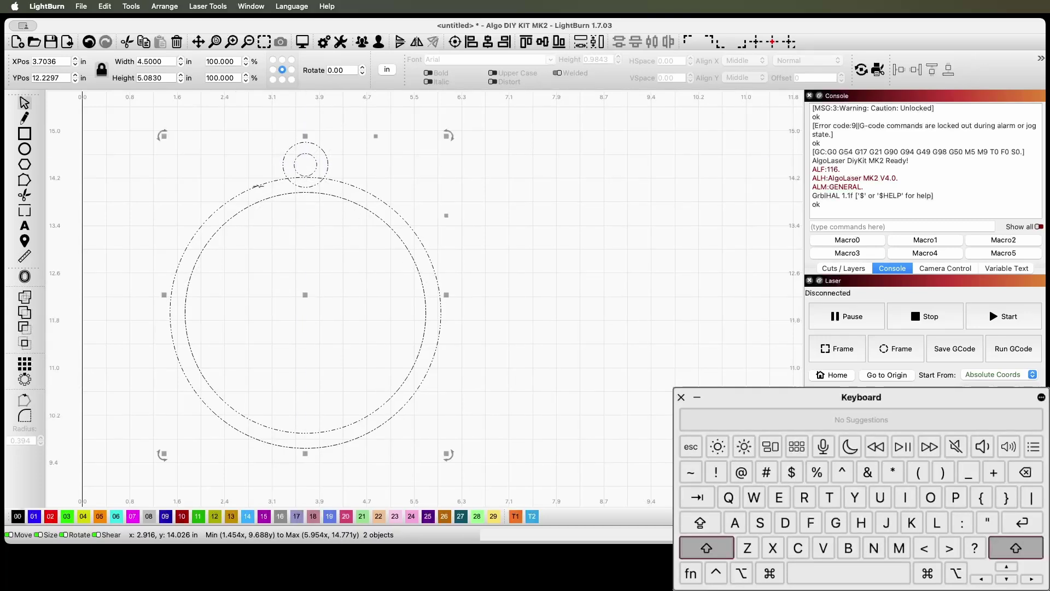
{"action": "left_click", "coordinate": [25, 313]}
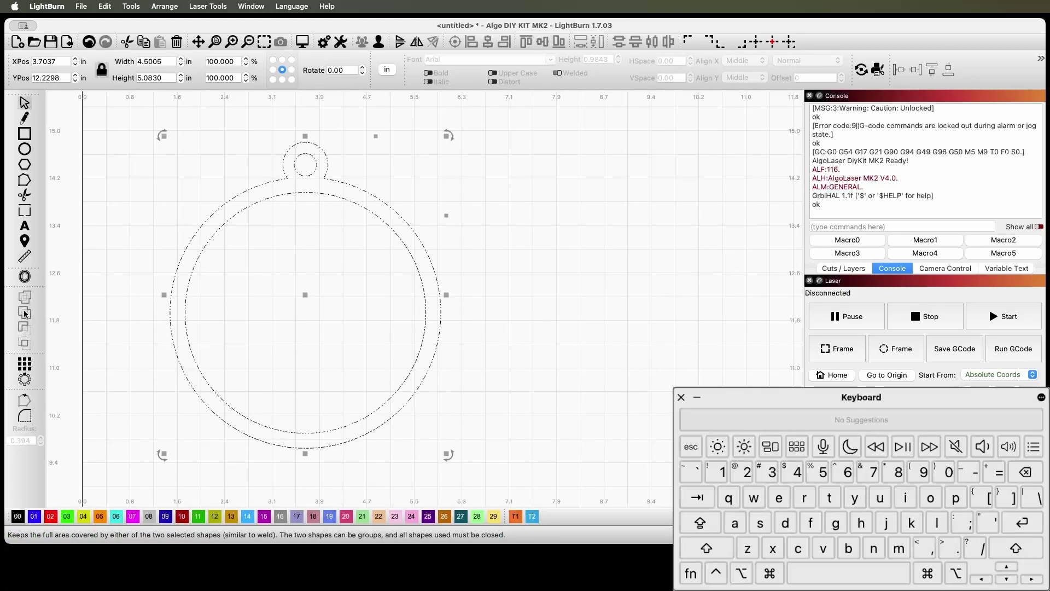
Duplicate the combined ornament and place the copy beside the original, to its right
{"action": "left_click_drag", "start_coordinate": [142, 112], "coordinate": [454, 459]}
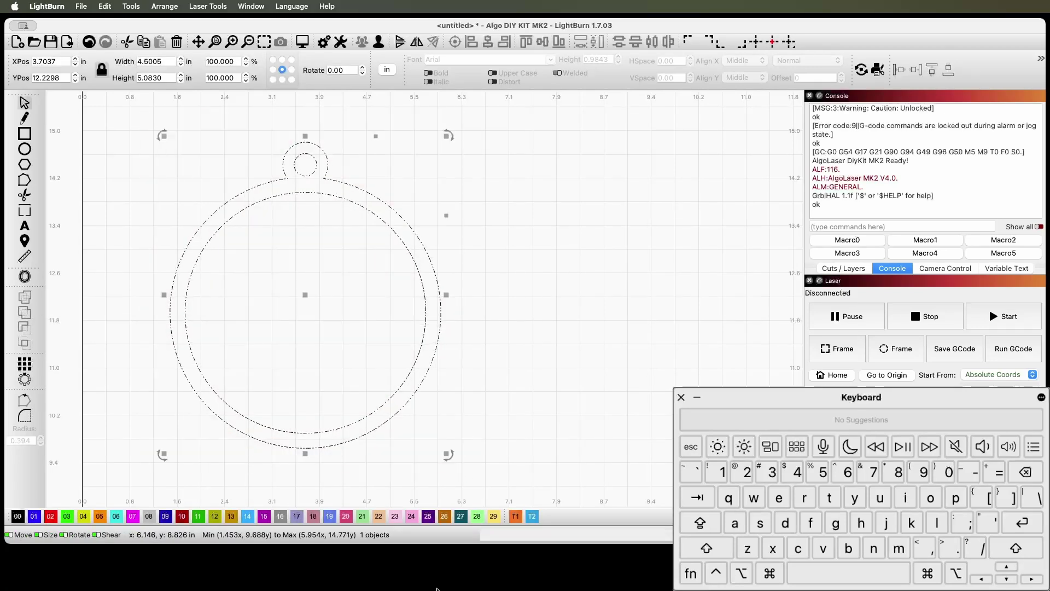
{"action": "key", "text": "super"}
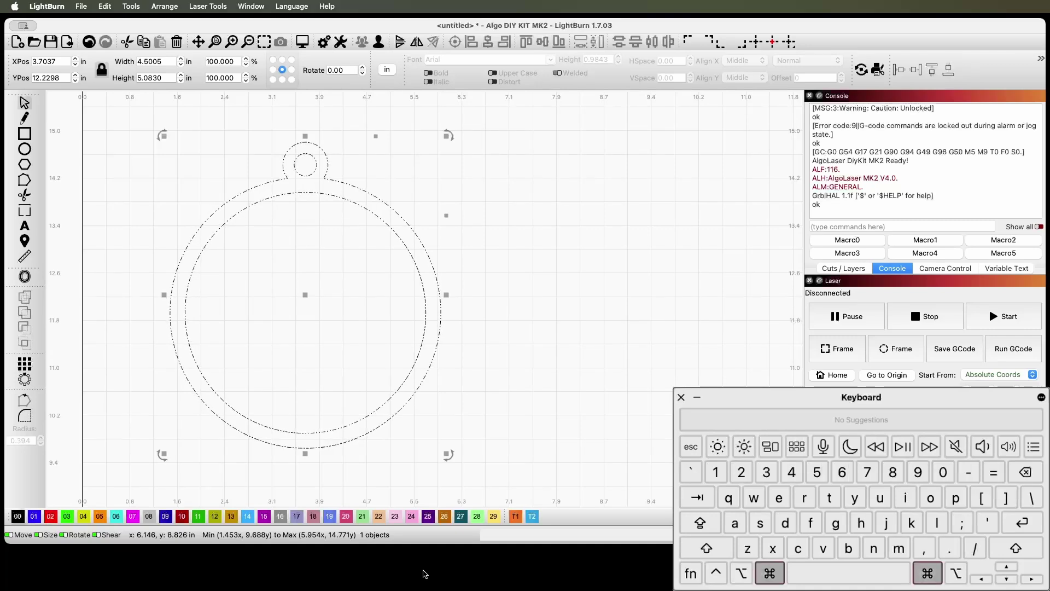
{"action": "key", "text": "super+d"}
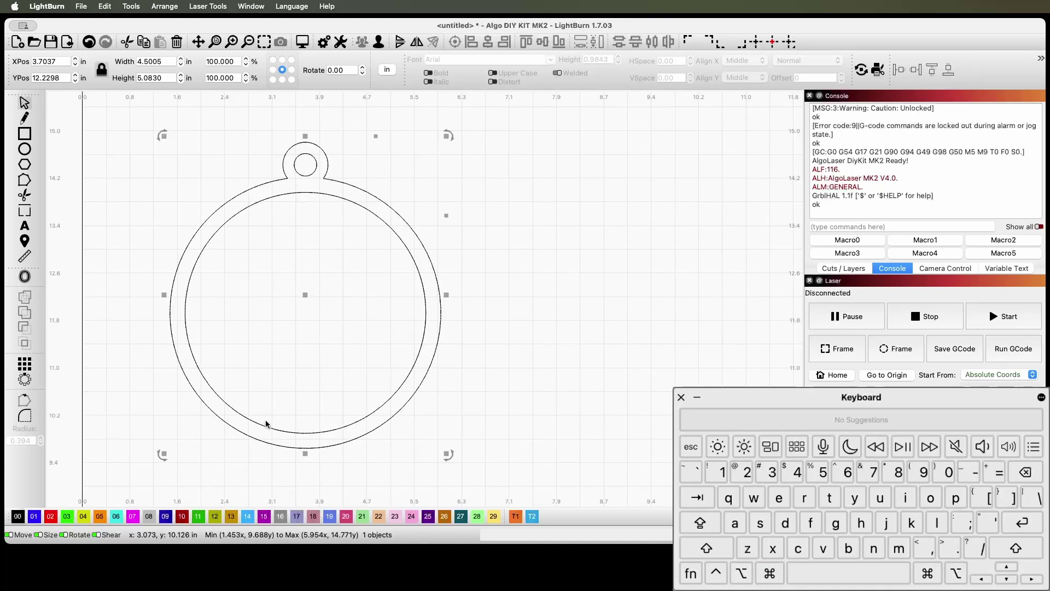
{"action": "left_click_drag", "start_coordinate": [303, 293], "coordinate": [405, 297]}
Ungroup the left ornament and delete its inner 4 in circle
{"action": "left_click", "coordinate": [407, 295]}
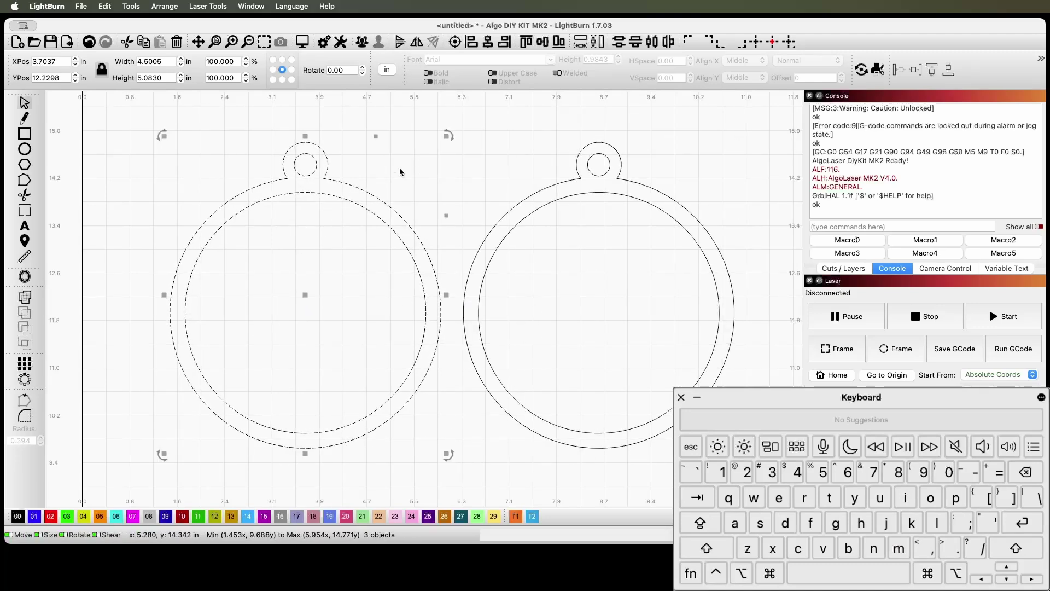
{"action": "left_click", "coordinate": [388, 190]}
{"action": "left_click", "coordinate": [377, 217]}
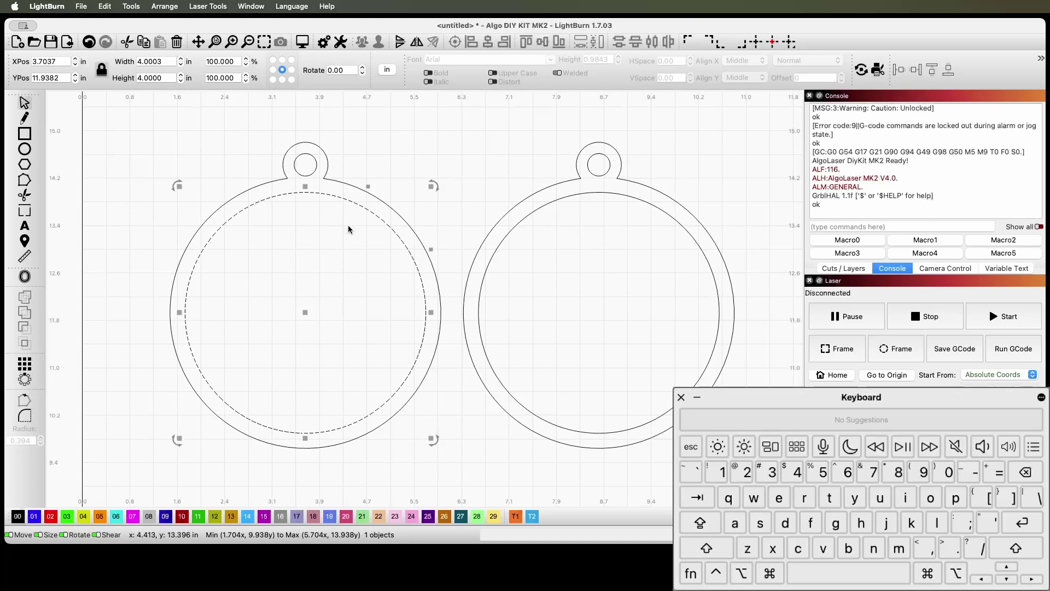
{"action": "key", "text": "Delete"}
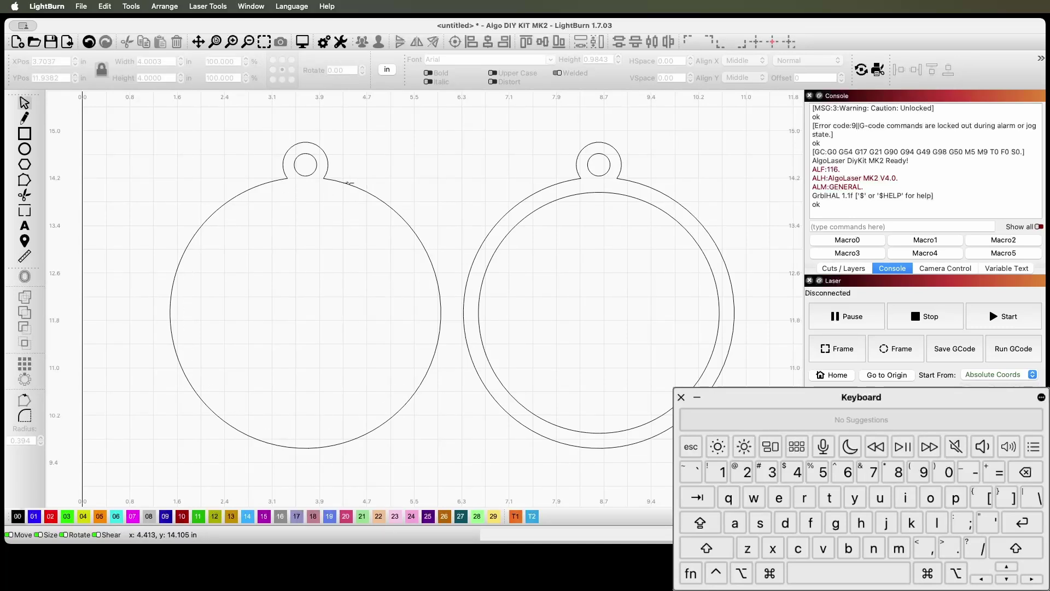
Group the left ornament's outline with its hanging hole and duplicate the group
{"action": "key", "text": "e"}
{"action": "scroll", "coordinate": [566, 255], "scroll_direction": "down", "scroll_amount": 2}
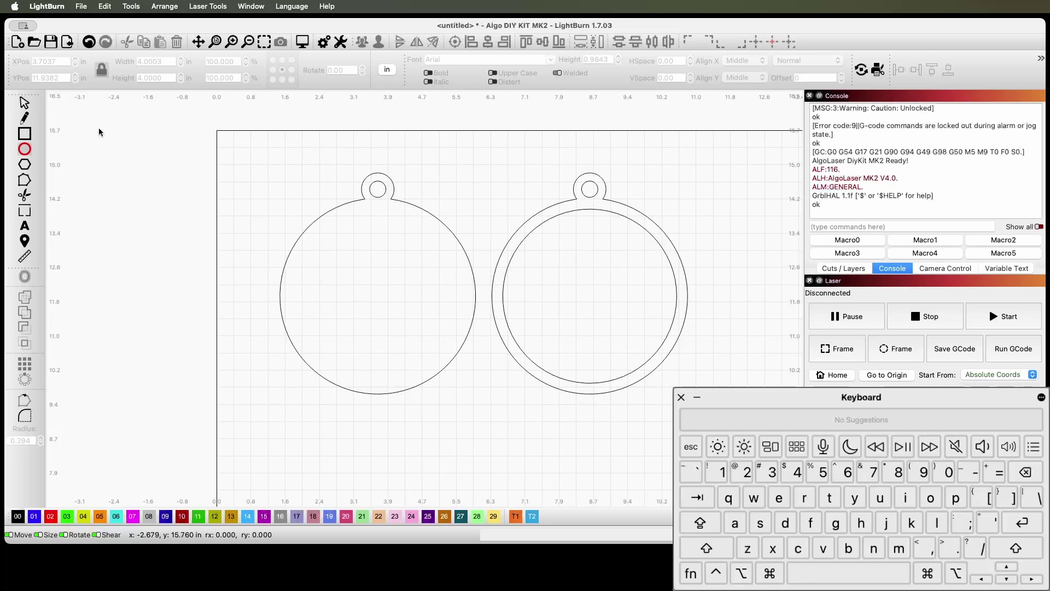
{"action": "left_click", "coordinate": [24, 102]}
{"action": "left_click", "coordinate": [354, 202]}
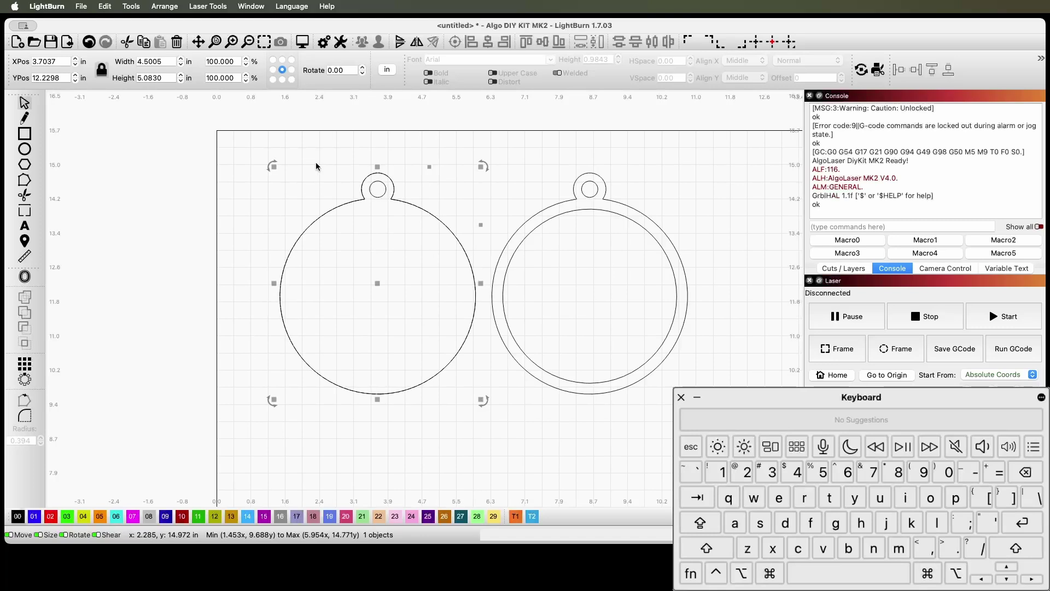
{"action": "left_click_drag", "start_coordinate": [272, 166], "coordinate": [378, 296]}
{"action": "key", "text": "super+z"}
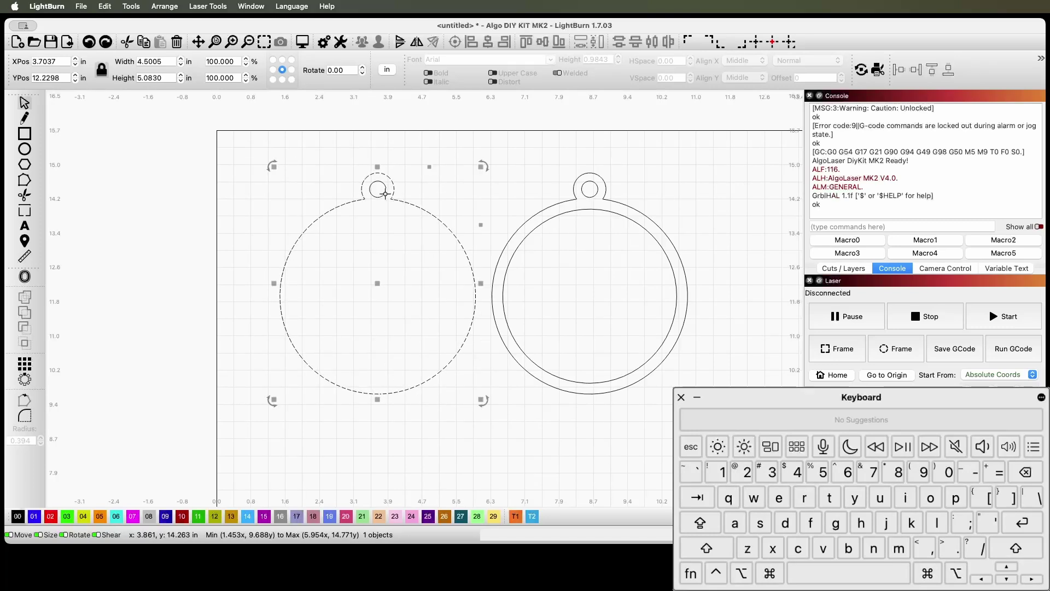
{"action": "left_click", "coordinate": [385, 194], "text": "shift"}
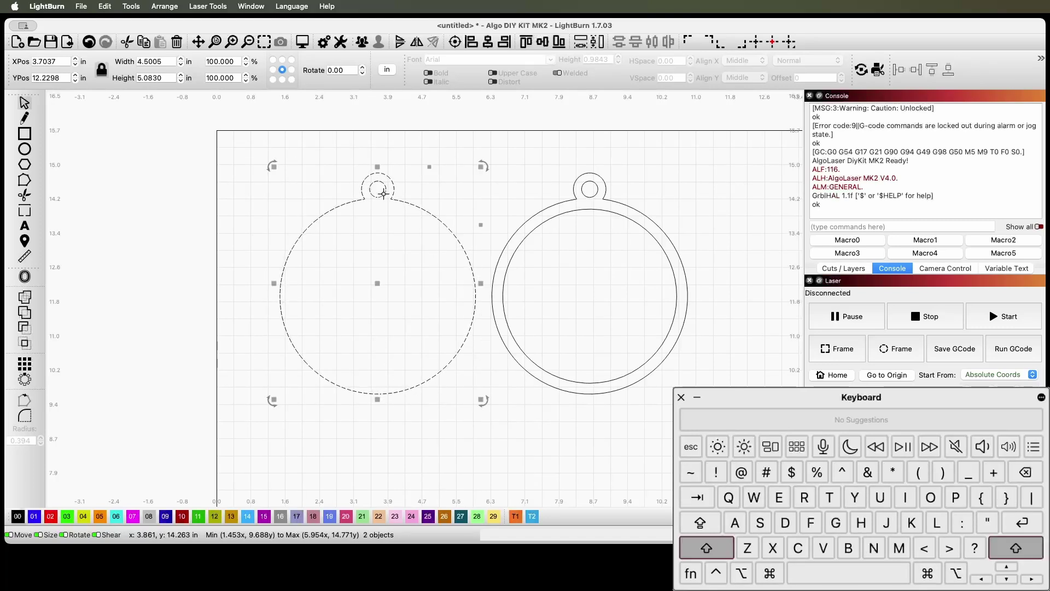
{"action": "left_click", "coordinate": [360, 45]}
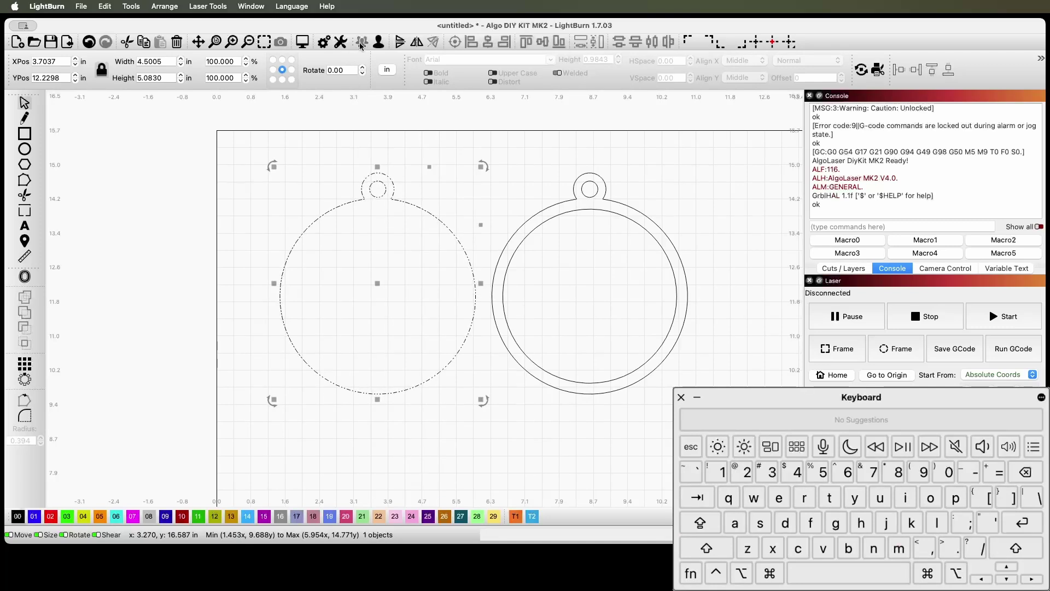
{"action": "key", "text": "super+d"}
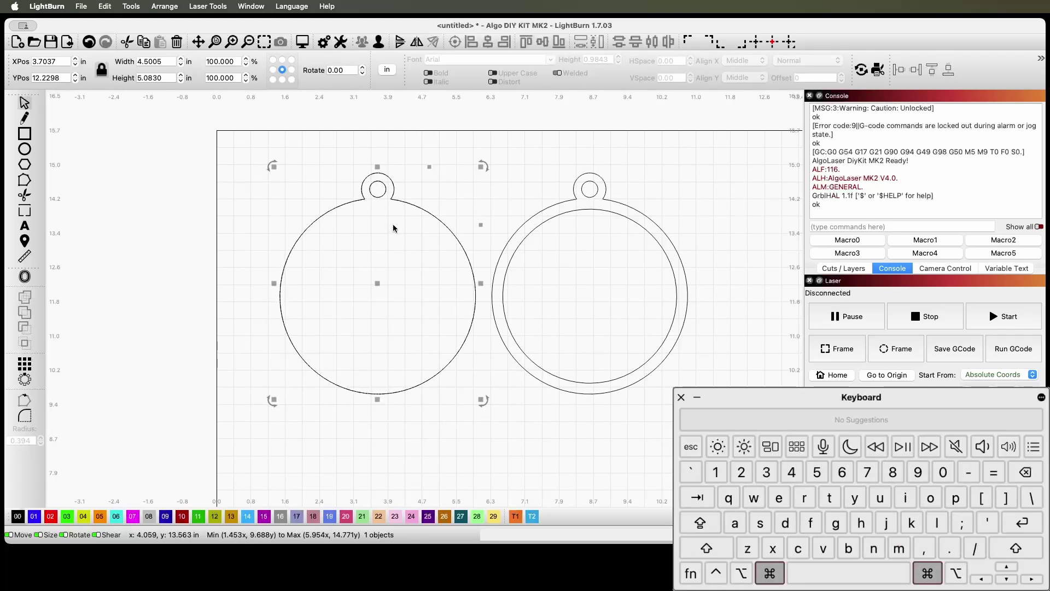
Scale the duplicated ornament down to about 0.88 in wide and place it inside the upper left of the right ornament
{"action": "left_click_drag", "start_coordinate": [273, 166], "coordinate": [422, 331]}
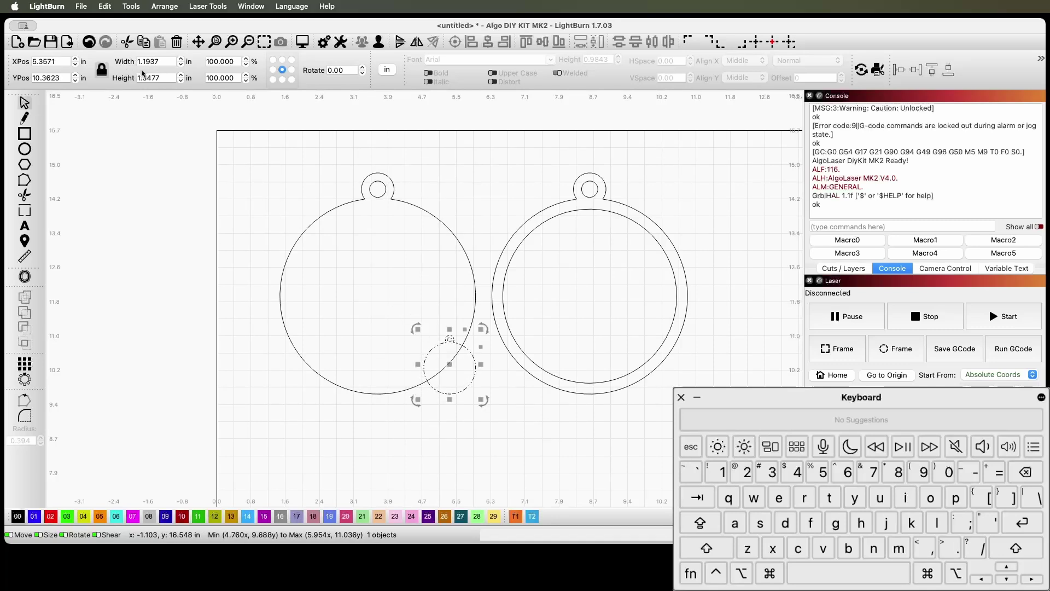
{"action": "left_click", "coordinate": [181, 65]}
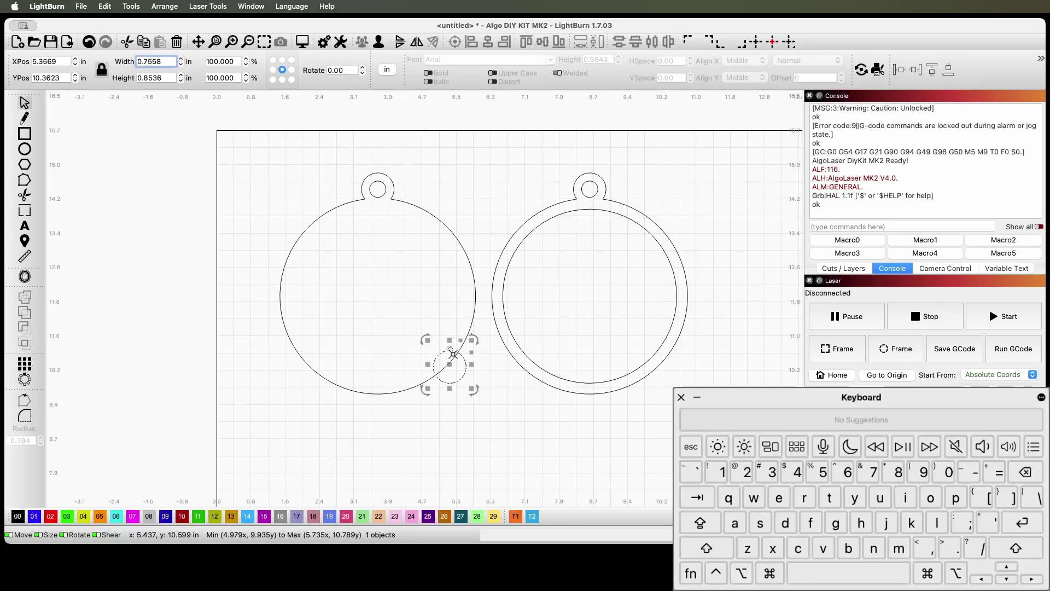
{"action": "left_click_drag", "start_coordinate": [451, 366], "coordinate": [539, 272]}
{"action": "left_click", "coordinate": [182, 59]}
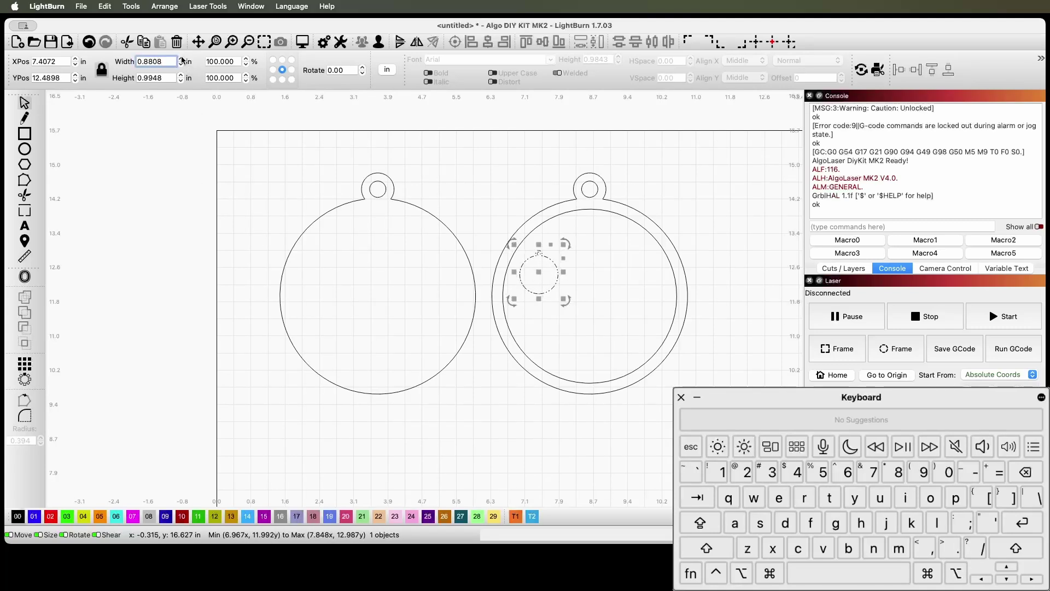
{"action": "left_click_drag", "start_coordinate": [539, 275], "coordinate": [546, 290]}
{"action": "scroll", "coordinate": [546, 288], "scroll_direction": "down", "scroll_amount": 2}
{"action": "scroll", "coordinate": [545, 280], "scroll_direction": "up", "scroll_amount": 5}
{"action": "scroll", "coordinate": [546, 277], "scroll_direction": "down", "scroll_amount": 2}
{"action": "scroll", "coordinate": [545, 276], "scroll_direction": "down", "scroll_amount": 2}
{"action": "left_click", "coordinate": [603, 255]}
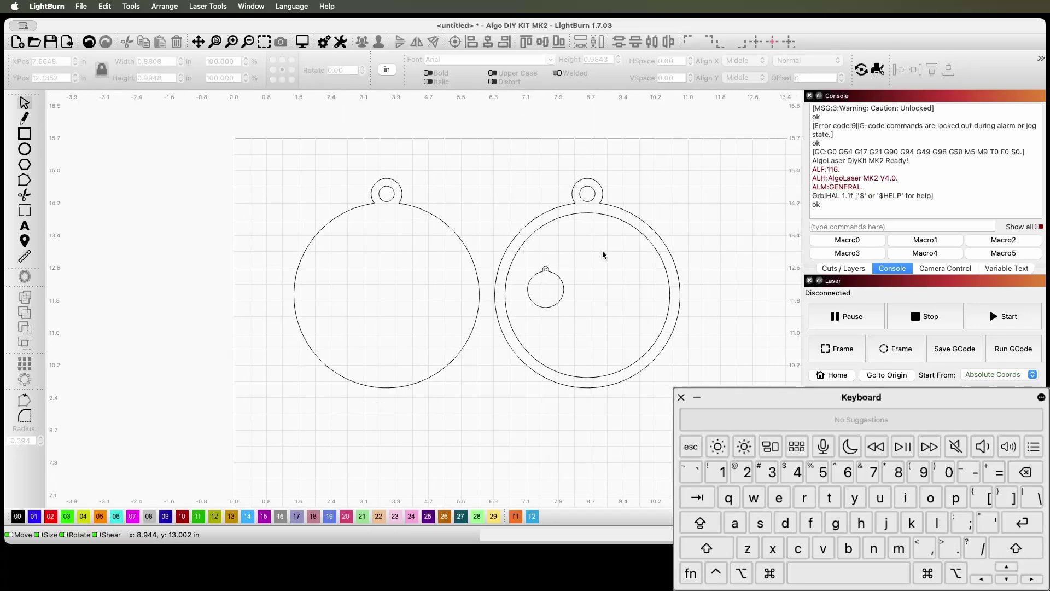
Draw a thin rectangular string above the small ornament, about 0.07 in wide, and lengthen it to about 2.02 in with the aspect ratio unlocked
{"action": "left_click", "coordinate": [24, 133]}
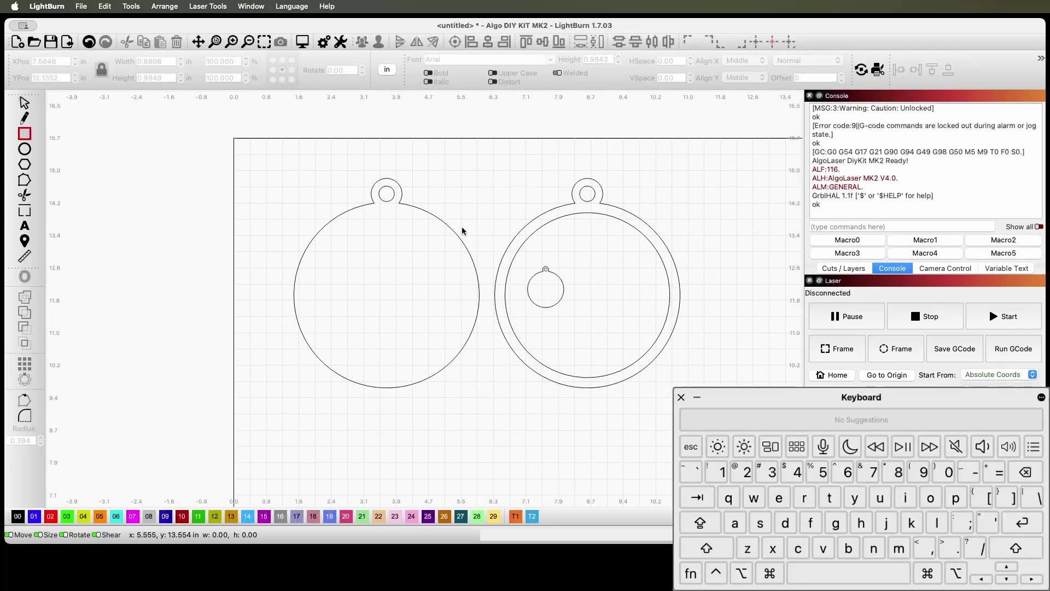
{"action": "left_click_drag", "start_coordinate": [543, 224], "coordinate": [545, 236]}
{"action": "left_click_drag", "start_coordinate": [545, 266], "coordinate": [545, 268]}
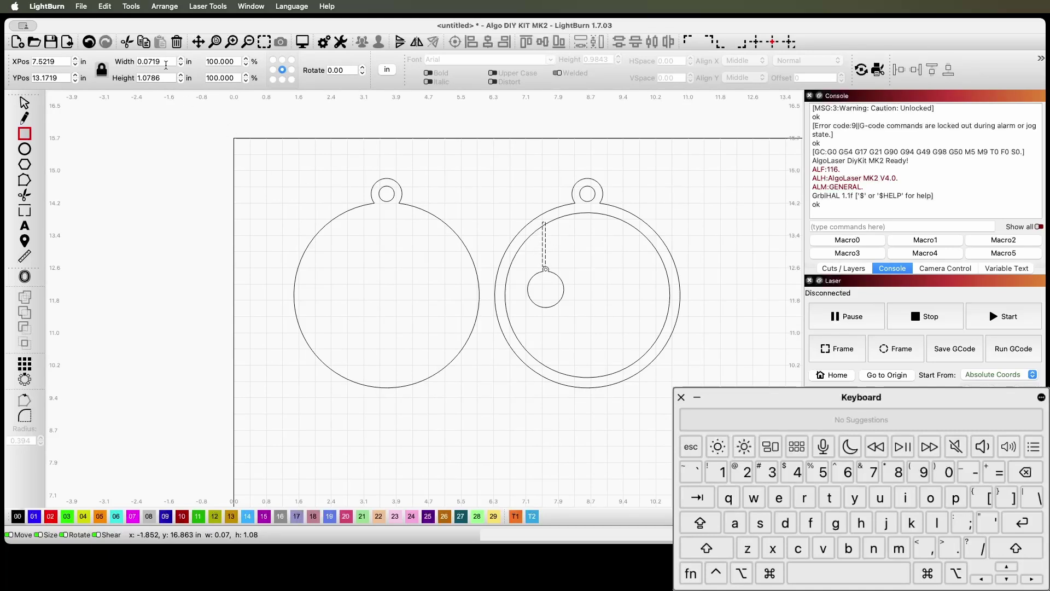
{"action": "left_click", "coordinate": [182, 59]}
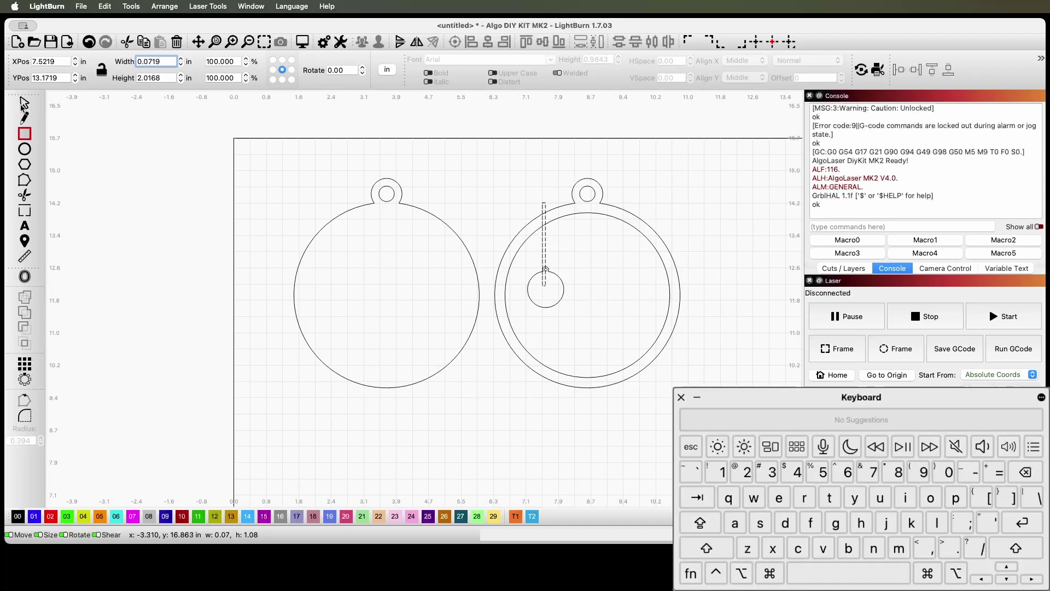
Centre the string horizontally on the small ornament and shorten its lower end to the hanging loop, about 1.57 in long
{"action": "left_click", "coordinate": [24, 102]}
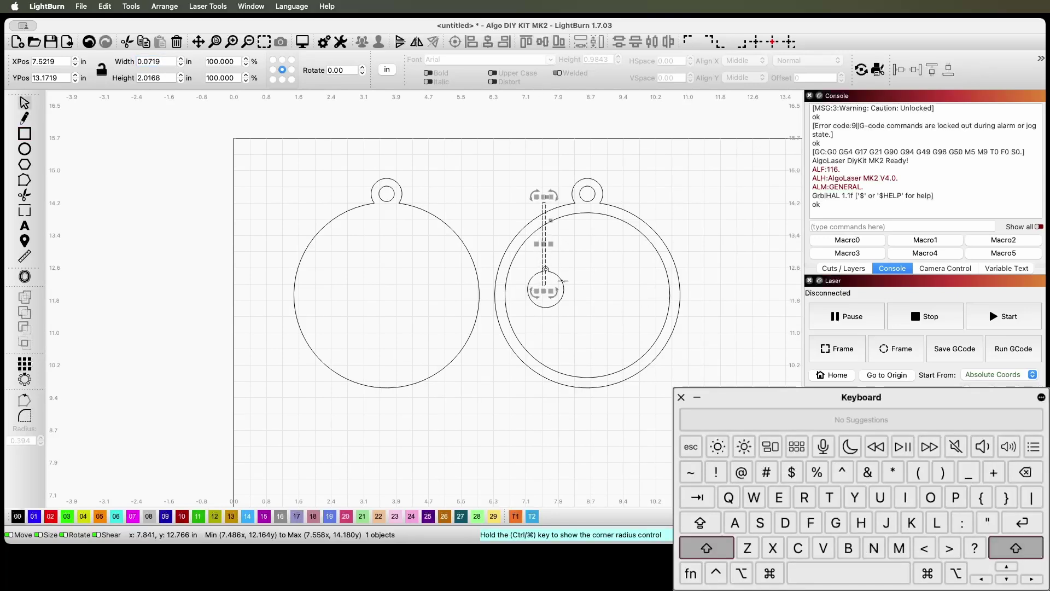
{"action": "left_click", "coordinate": [545, 272], "text": "shift"}
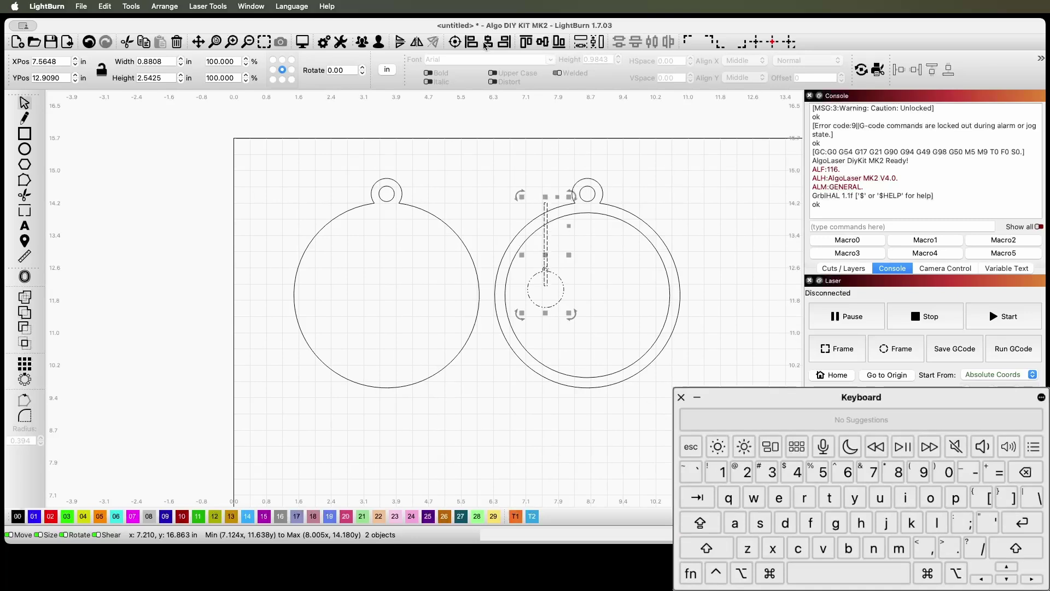
{"action": "scroll", "coordinate": [548, 249], "scroll_direction": "up", "scroll_amount": 4}
{"action": "left_click", "coordinate": [541, 241]}
{"action": "left_click_drag", "start_coordinate": [541, 347], "coordinate": [541, 300]}
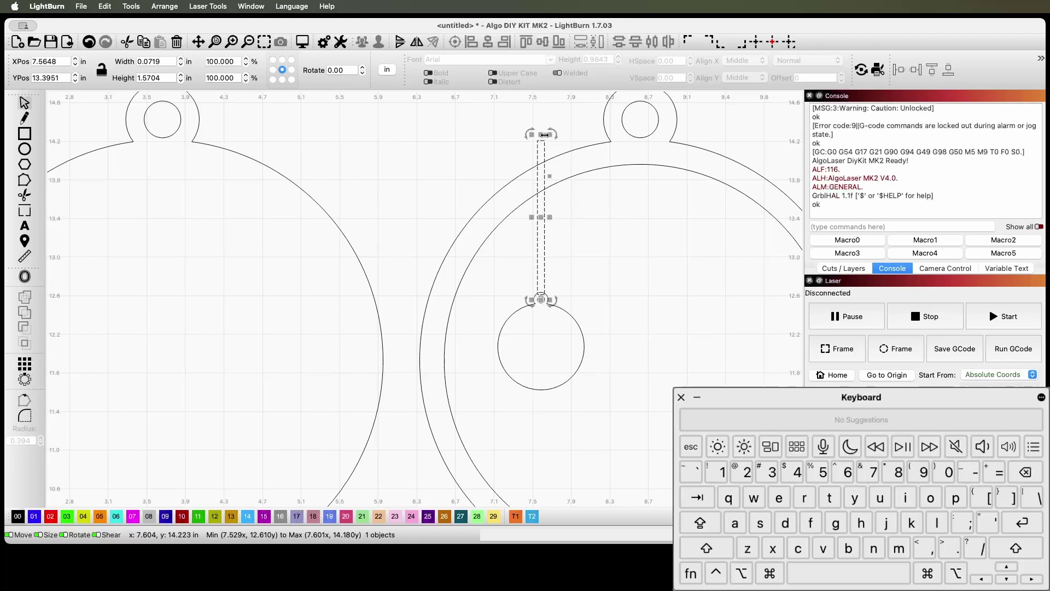
Group the string with the small ornament and move the group to the right of the two large ornaments
{"action": "left_click", "coordinate": [582, 212]}
{"action": "left_click", "coordinate": [544, 272], "text": "shift"}
{"action": "left_click", "coordinate": [540, 302], "text": "shift"}
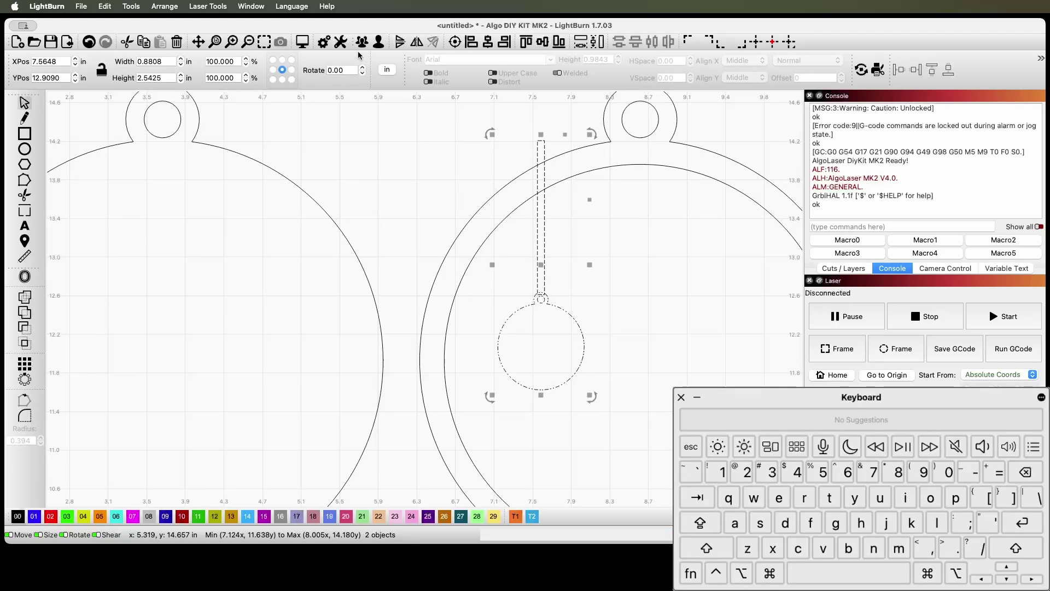
{"action": "scroll", "coordinate": [462, 284], "scroll_direction": "down", "scroll_amount": 8}
{"action": "left_click_drag", "start_coordinate": [461, 279], "coordinate": [537, 275]}
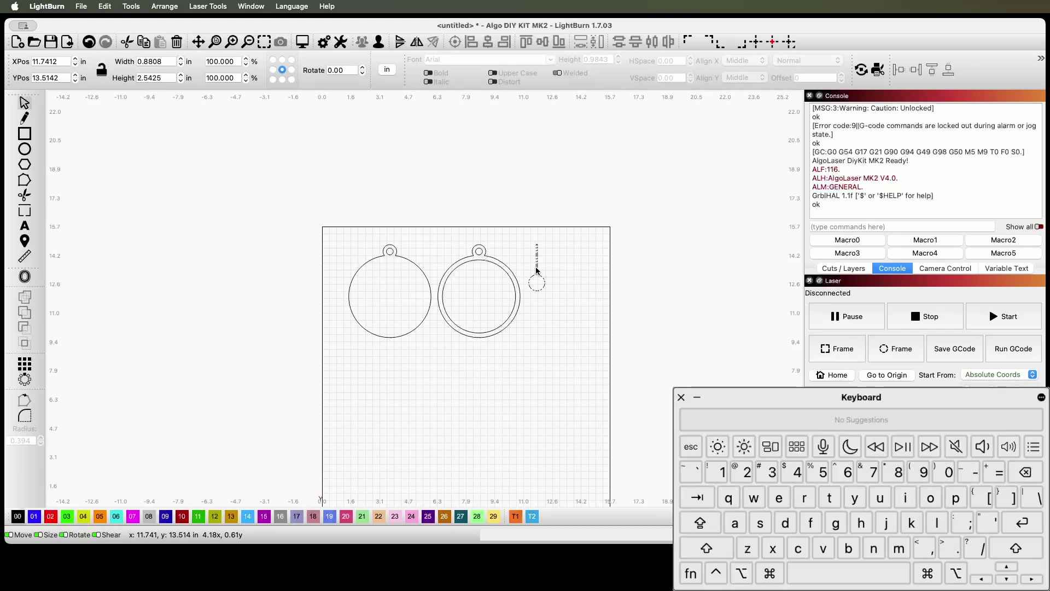
{"action": "left_click", "coordinate": [572, 265]}
Assign the left large ornament to a blue layer and align both large ornaments so they overlap exactly
{"action": "left_click_drag", "start_coordinate": [336, 223], "coordinate": [431, 372]}
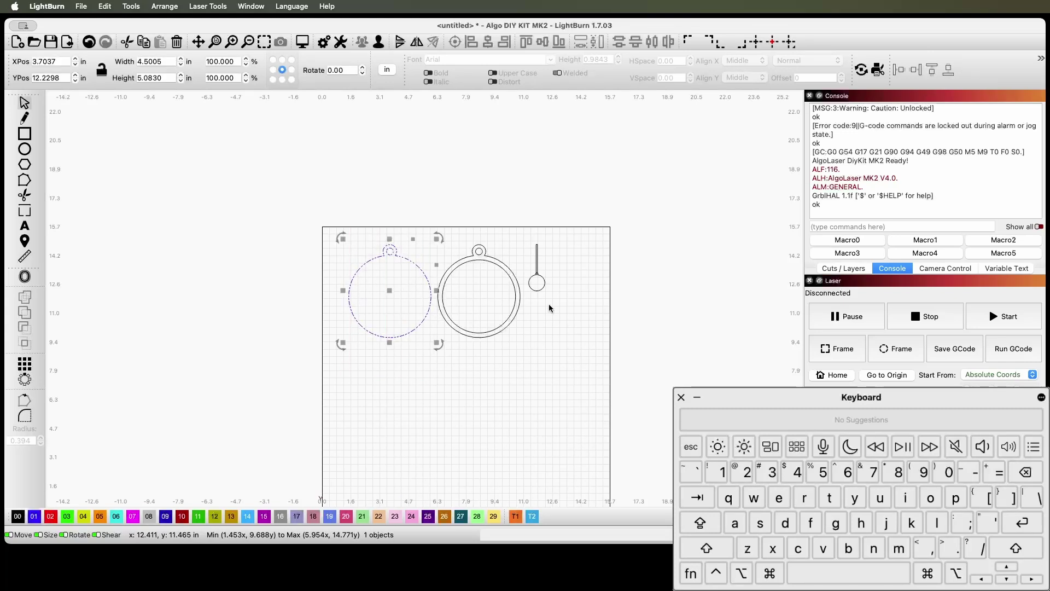
{"action": "left_click", "coordinate": [501, 252]}
{"action": "left_click", "coordinate": [479, 249]}
{"action": "left_click", "coordinate": [332, 232]}
{"action": "left_click_drag", "start_coordinate": [340, 229], "coordinate": [520, 370]}
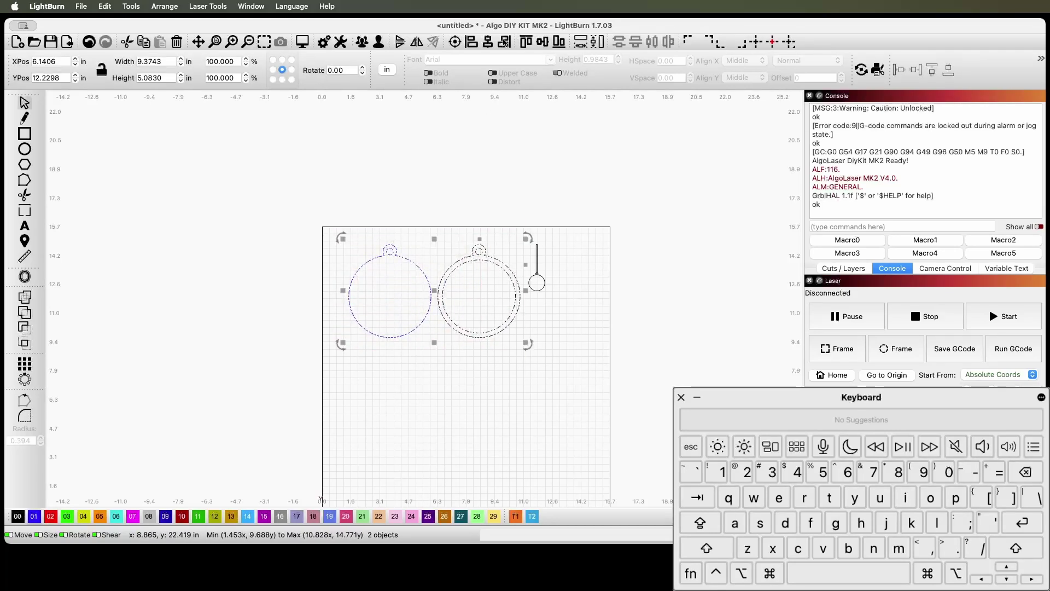
{"action": "left_click", "coordinate": [459, 43]}
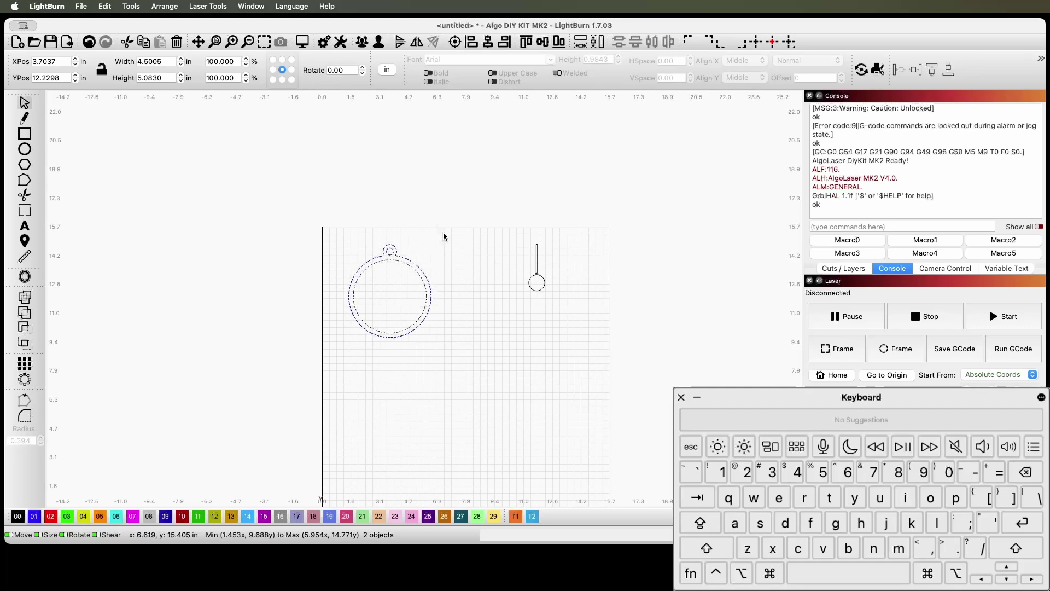
{"action": "left_click", "coordinate": [331, 254]}
Move the small hanging ornament into the upper left area of the stacked large ornament
{"action": "scroll", "coordinate": [352, 281], "scroll_direction": "up", "scroll_amount": 2}
{"action": "scroll", "coordinate": [383, 299], "scroll_direction": "up", "scroll_amount": 3}
{"action": "scroll", "coordinate": [569, 248], "scroll_direction": "down", "scroll_amount": 2}
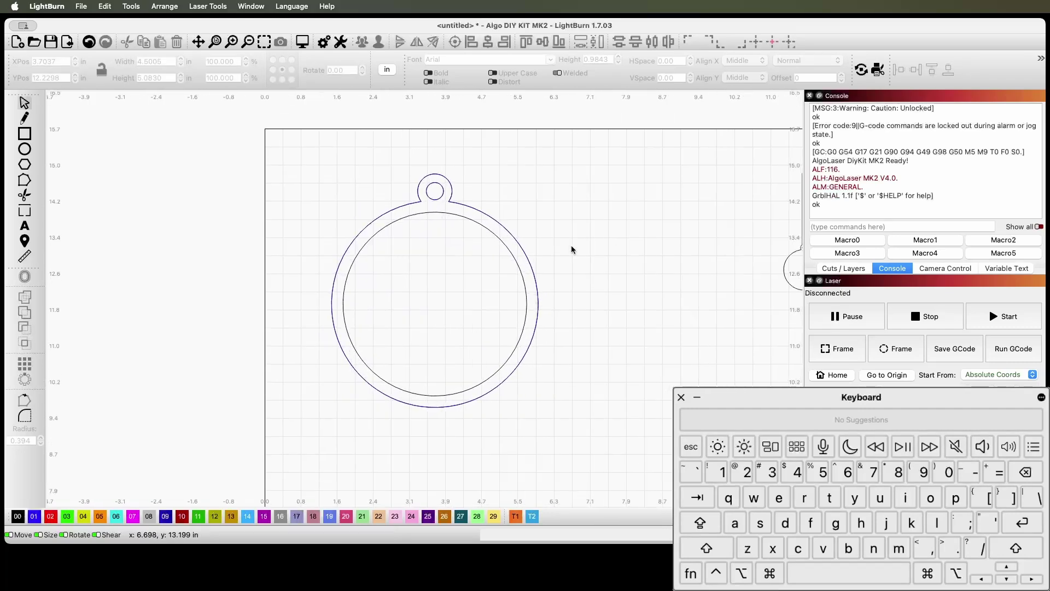
{"action": "left_click_drag", "start_coordinate": [746, 226], "coordinate": [445, 255]}
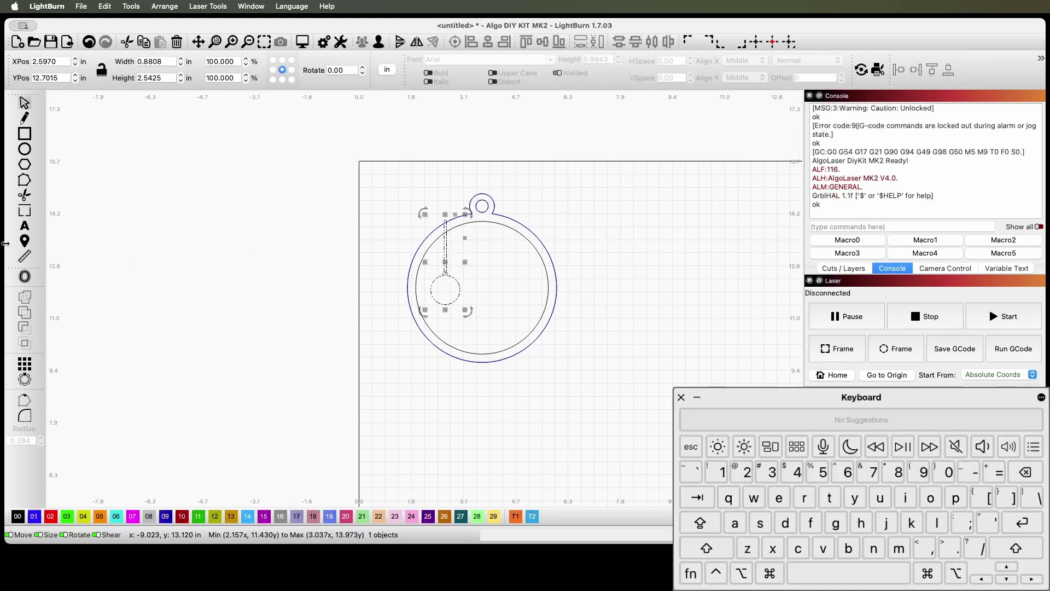
Add the text "Merry Christmas" and scale it to about 3.05 in wide, placed in the lower half of the inner circle
{"action": "left_click", "coordinate": [25, 226]}
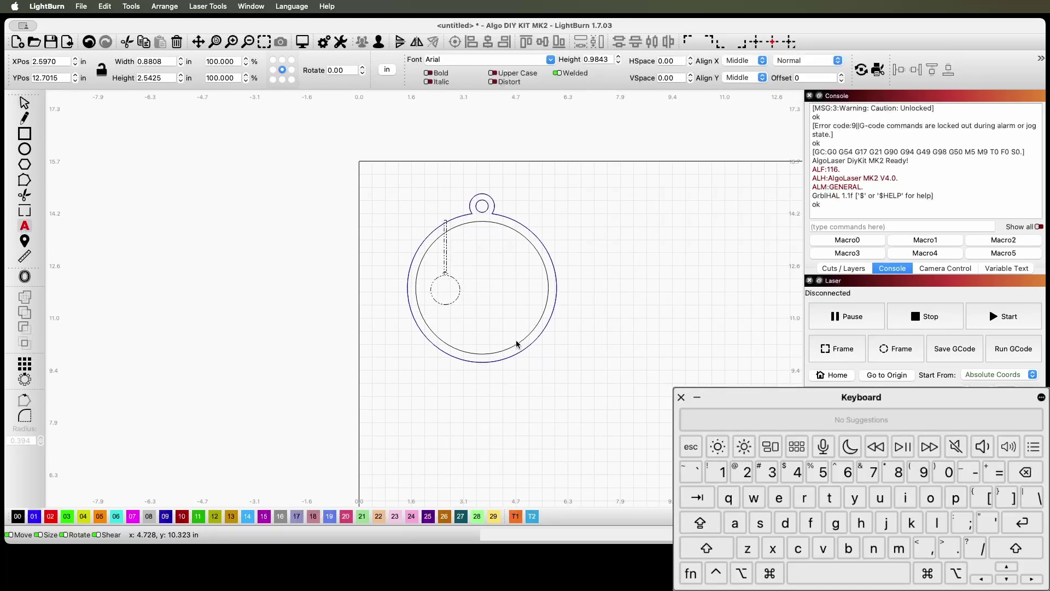
{"action": "left_click", "coordinate": [477, 328]}
{"action": "type", "text": "Merry Christmas"}
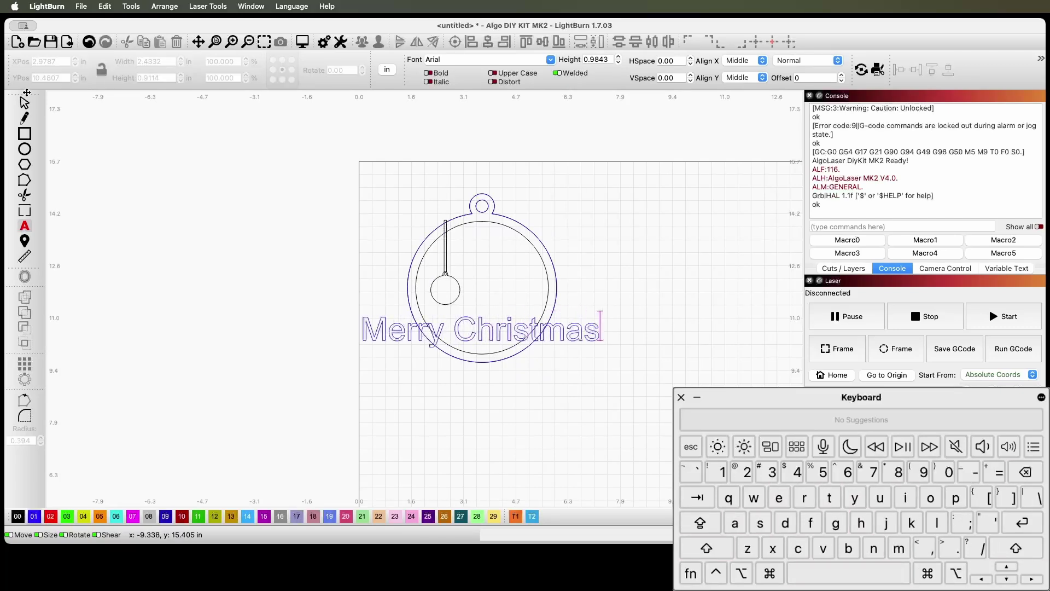
{"action": "left_click", "coordinate": [24, 103]}
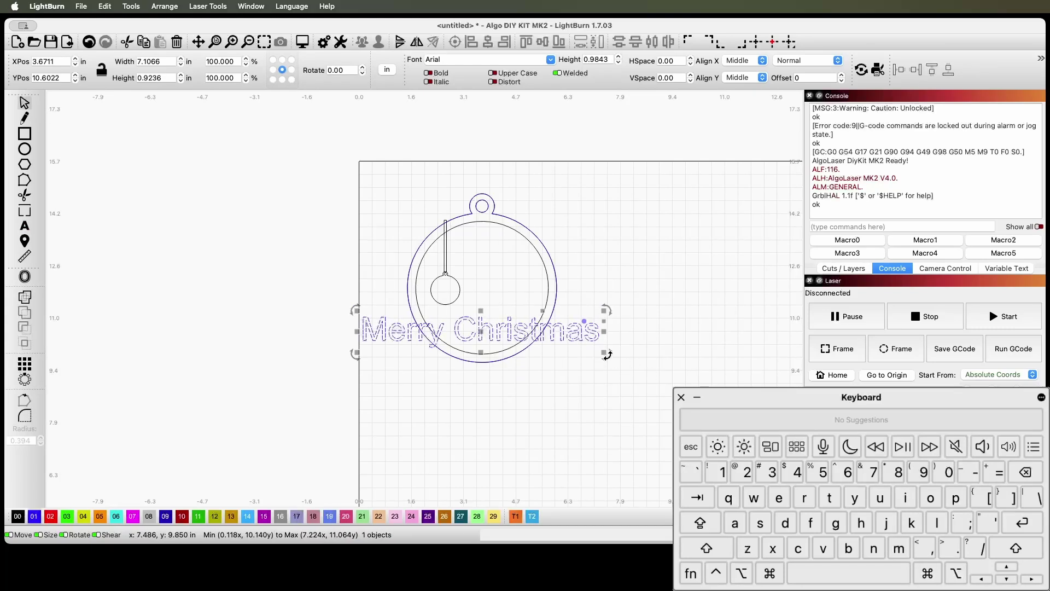
{"action": "left_click_drag", "start_coordinate": [606, 354], "coordinate": [484, 324]}
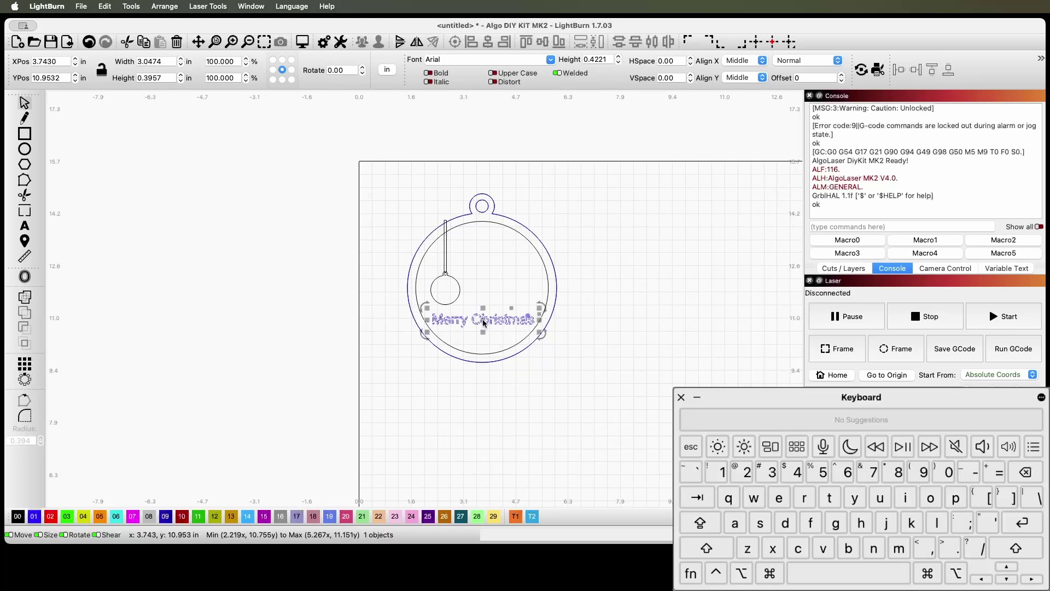
Change the Merry Christmas text's font to Academy Engraved LET
{"action": "left_click", "coordinate": [551, 60]}
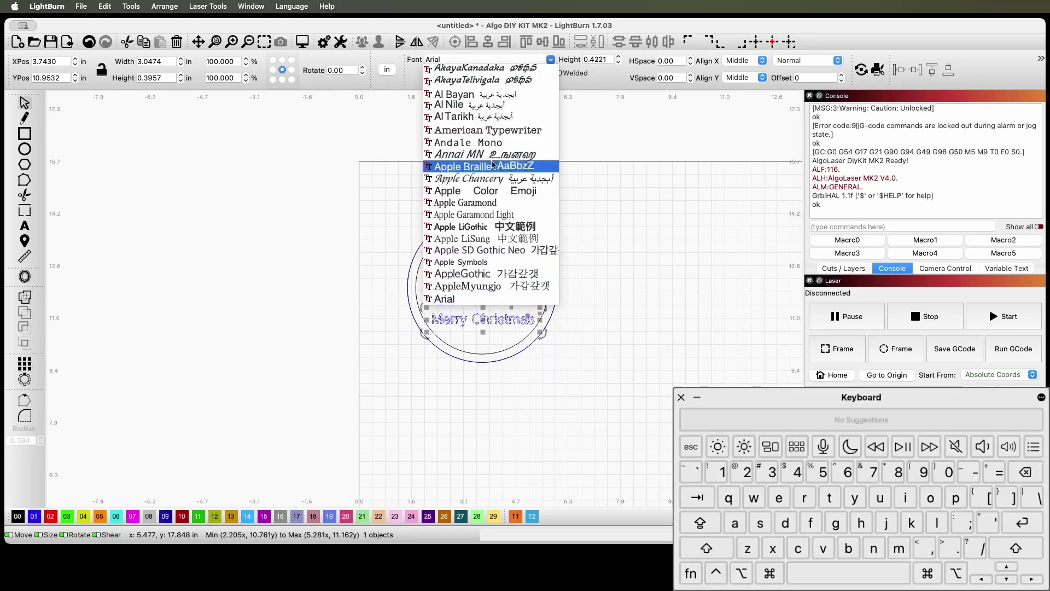
{"action": "scroll", "coordinate": [479, 214], "scroll_direction": "down", "scroll_amount": 5}
{"action": "scroll", "coordinate": [479, 213], "scroll_direction": "down", "scroll_amount": 10}
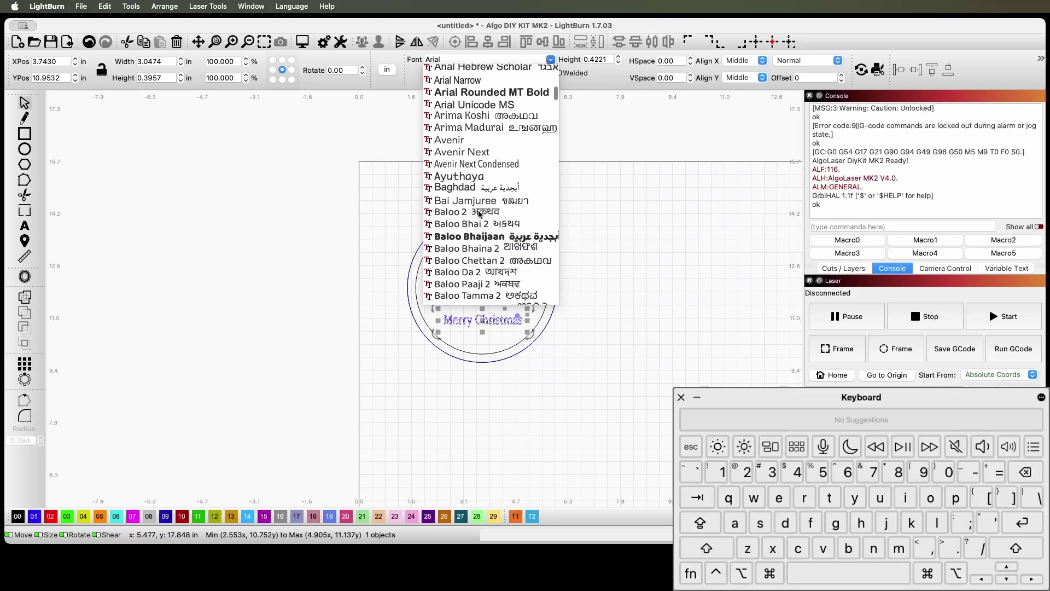
{"action": "scroll", "coordinate": [479, 213], "scroll_direction": "down", "scroll_amount": 10}
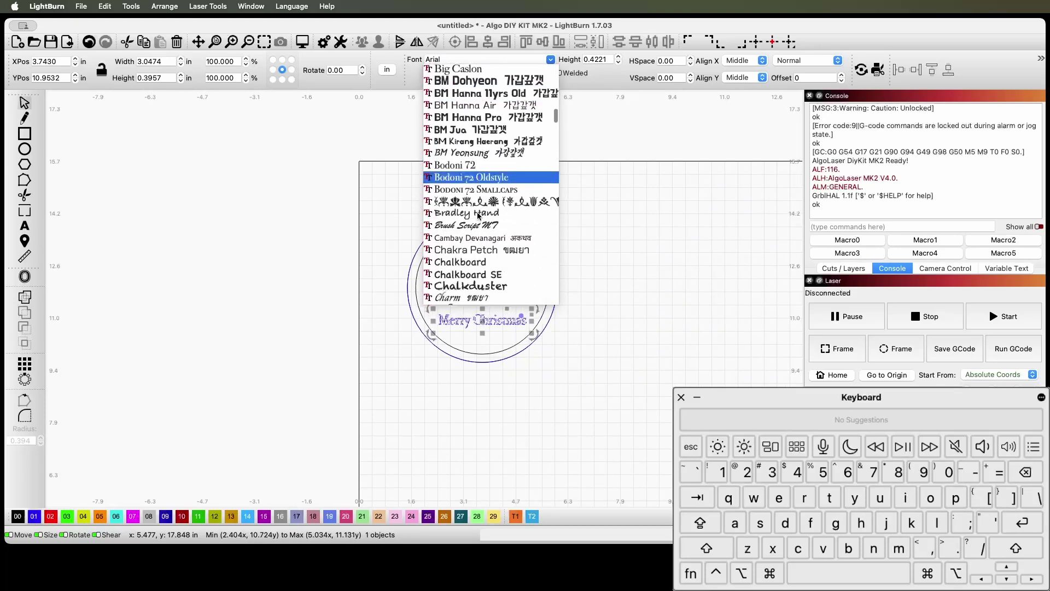
{"action": "scroll", "coordinate": [477, 215], "scroll_direction": "up", "scroll_amount": 15}
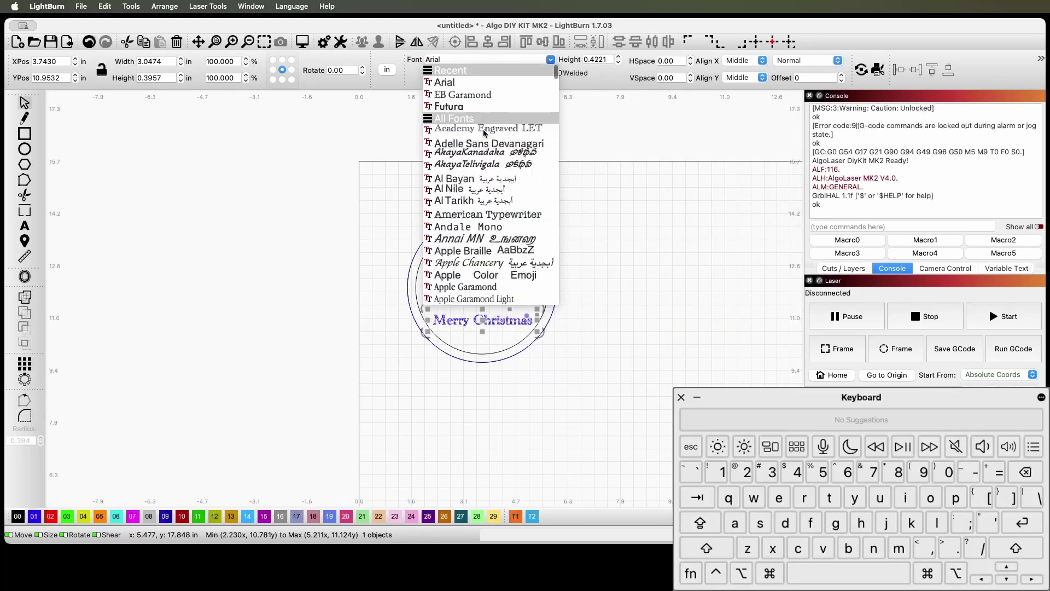
{"action": "left_click", "coordinate": [476, 126]}
{"action": "left_click", "coordinate": [629, 362]}
Enlarge the Merry Christmas text to about 3.16 in wide and centre it horizontally with the large ornament outlines
{"action": "scroll", "coordinate": [449, 338], "scroll_direction": "down", "scroll_amount": 1}
{"action": "scroll", "coordinate": [448, 339], "scroll_direction": "down", "scroll_amount": 3}
{"action": "scroll", "coordinate": [422, 333], "scroll_direction": "up", "scroll_amount": 8}
{"action": "left_click", "coordinate": [437, 299]}
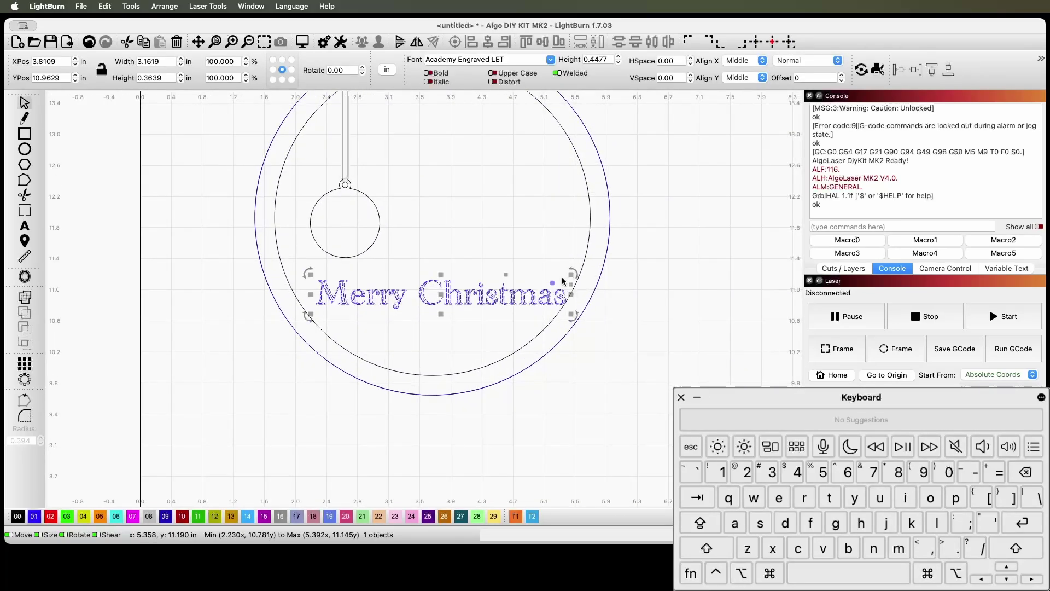
{"action": "scroll", "coordinate": [562, 278], "scroll_direction": "down", "scroll_amount": 2}
{"action": "key", "text": "ctrl+a"}
{"action": "scroll", "coordinate": [542, 134], "scroll_direction": "down", "scroll_amount": 5}
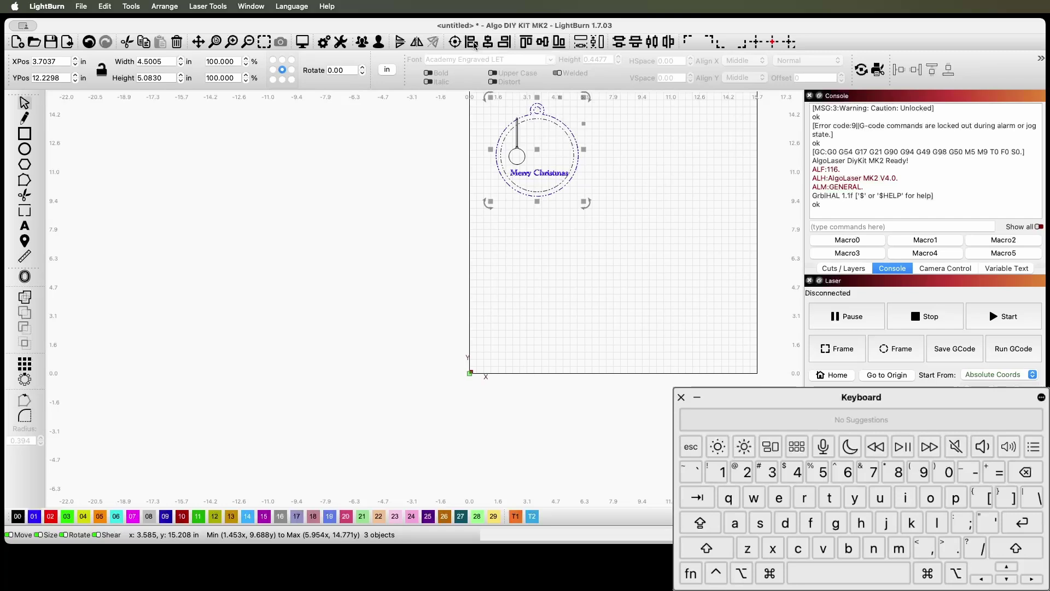
{"action": "left_click", "coordinate": [487, 42]}
{"action": "left_click", "coordinate": [604, 166]}
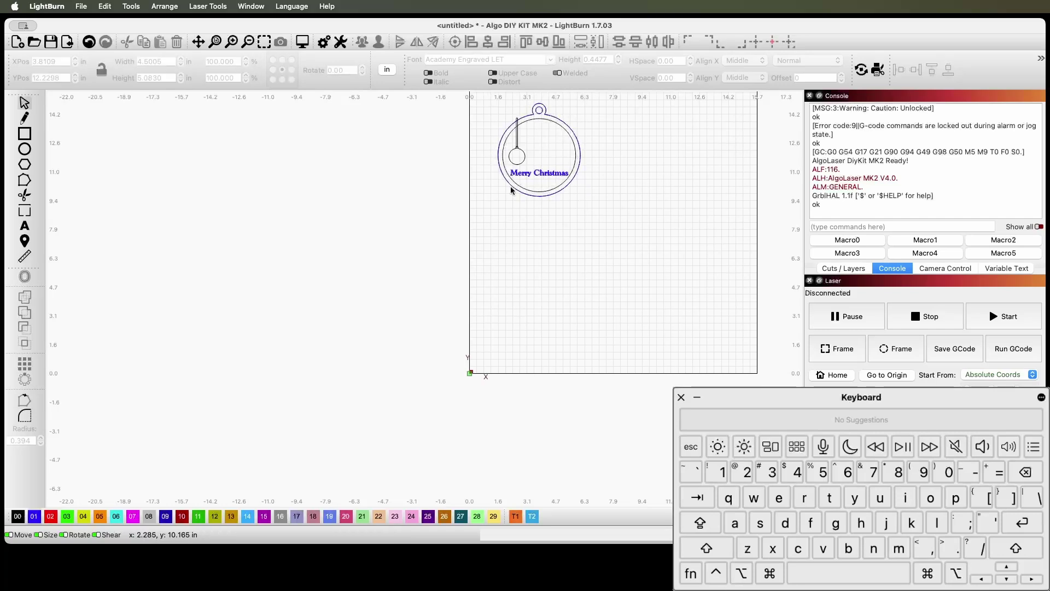
Add the text "2024" below Merry Christmas, enlarge it, and centre it horizontally in the ornament
{"action": "scroll", "coordinate": [392, 175], "scroll_direction": "up", "scroll_amount": 3}
{"action": "left_click", "coordinate": [24, 226]}
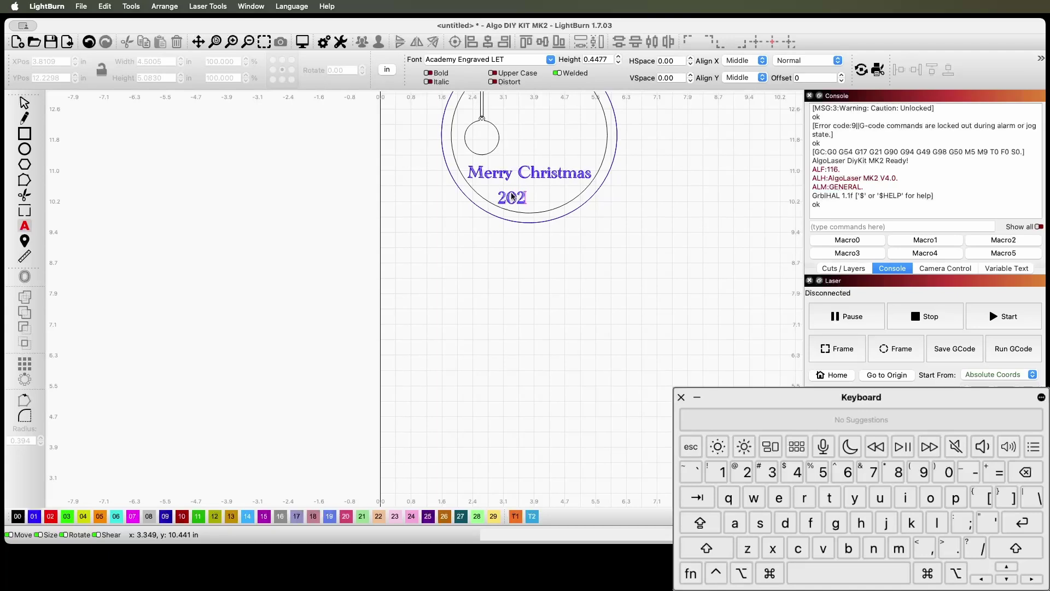
{"action": "scroll", "coordinate": [638, 178], "scroll_direction": "down", "scroll_amount": 2}
{"action": "key", "text": "Escape"}
{"action": "left_click_drag", "start_coordinate": [667, 154], "coordinate": [554, 228]}
{"action": "left_click", "coordinate": [486, 43]}
{"action": "left_click", "coordinate": [705, 175]}
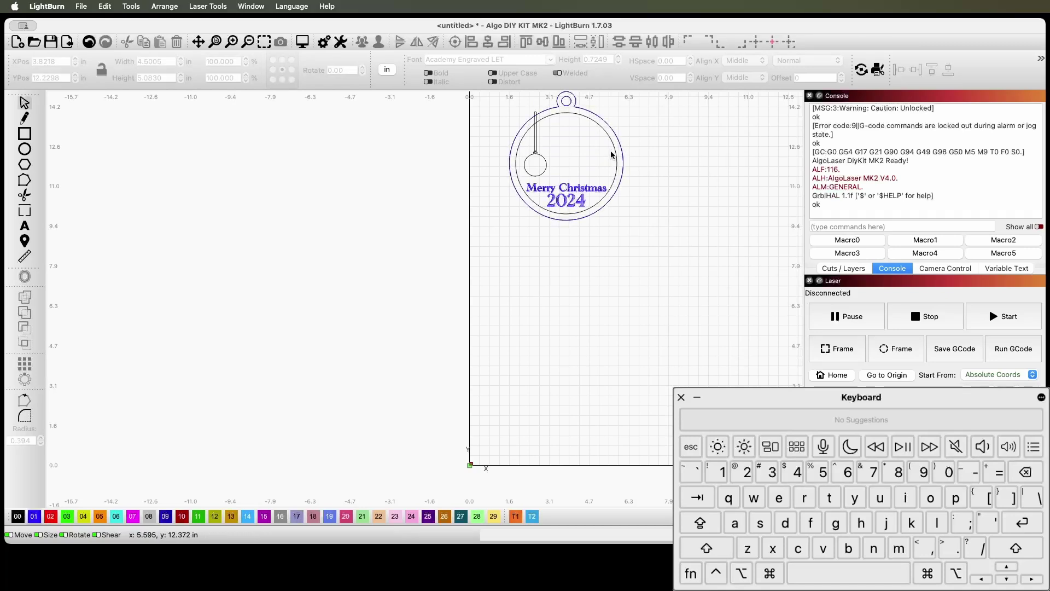
Duplicate the small hanging ornament three times, spread the copies across the large ornament at staggered heights, and shift the original slightly left
{"action": "scroll", "coordinate": [600, 146], "scroll_direction": "up", "scroll_amount": 5}
{"action": "left_click_drag", "start_coordinate": [540, 141], "coordinate": [471, 230]}
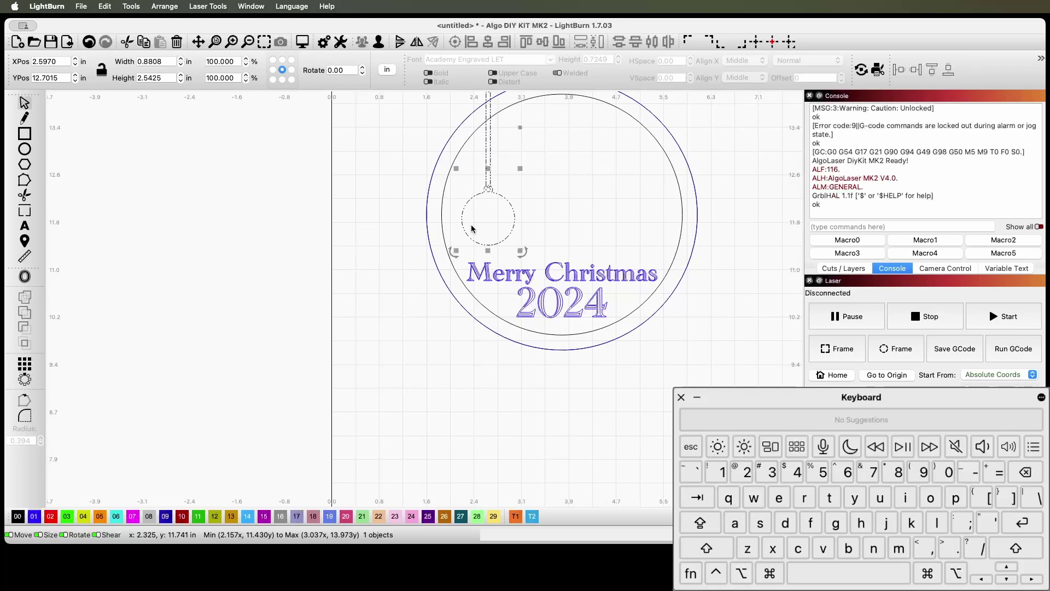
{"action": "key", "text": "super+d"}
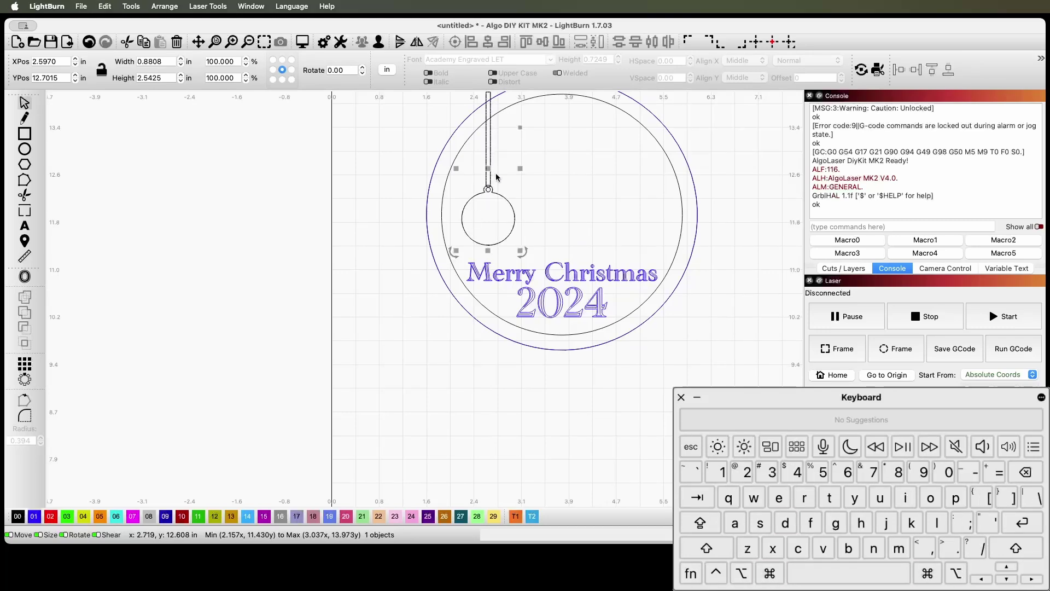
{"action": "left_click_drag", "start_coordinate": [496, 177], "coordinate": [626, 137]}
{"action": "key", "text": "super+d"}
{"action": "key", "text": "super+d"}
{"action": "left_click", "coordinate": [531, 143]}
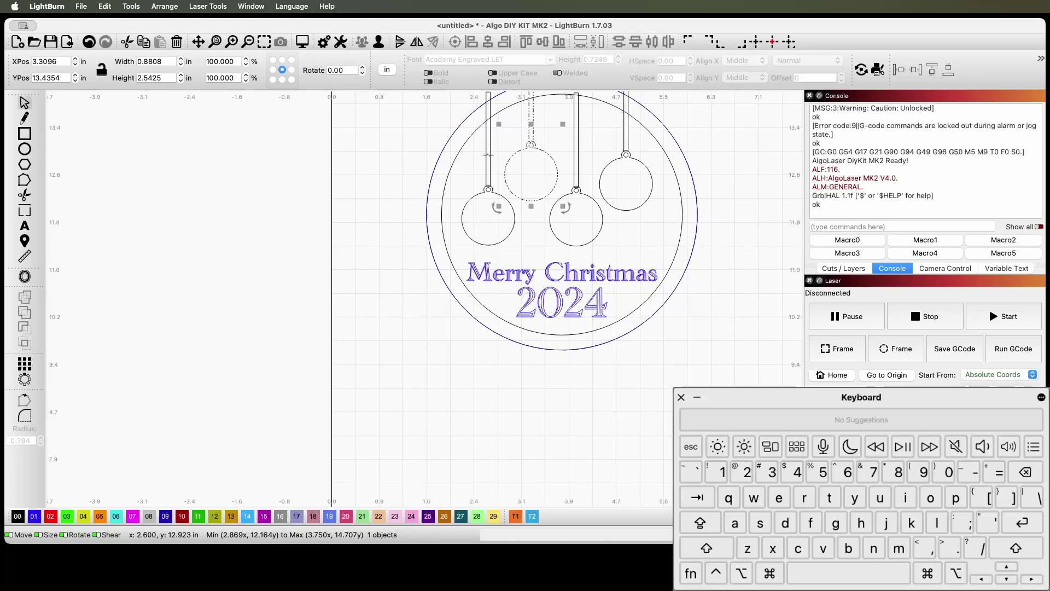
{"action": "key", "text": "Escape"}
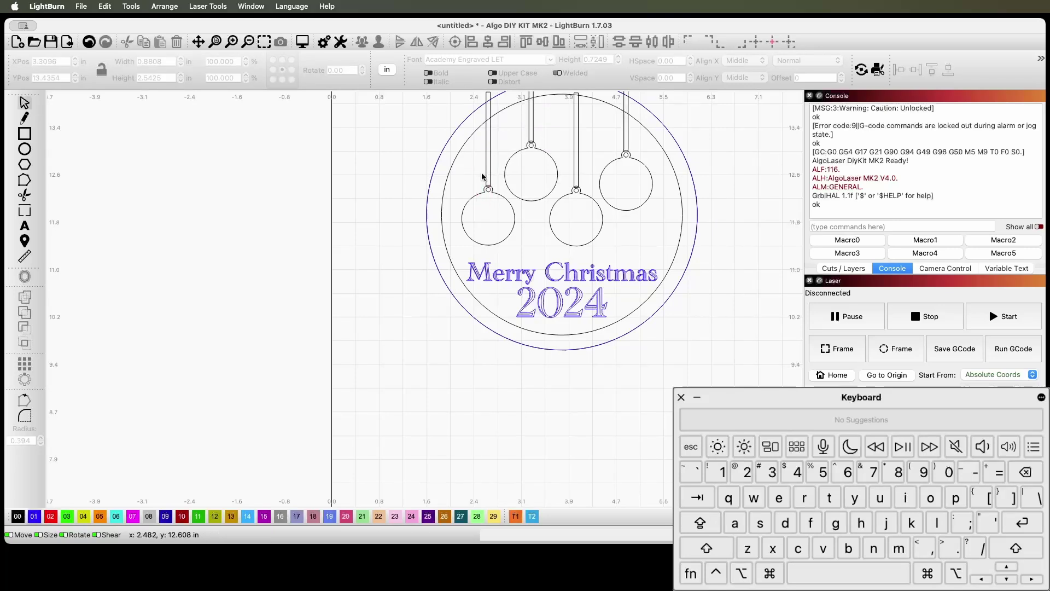
{"action": "left_click_drag", "start_coordinate": [492, 203], "coordinate": [487, 204]}
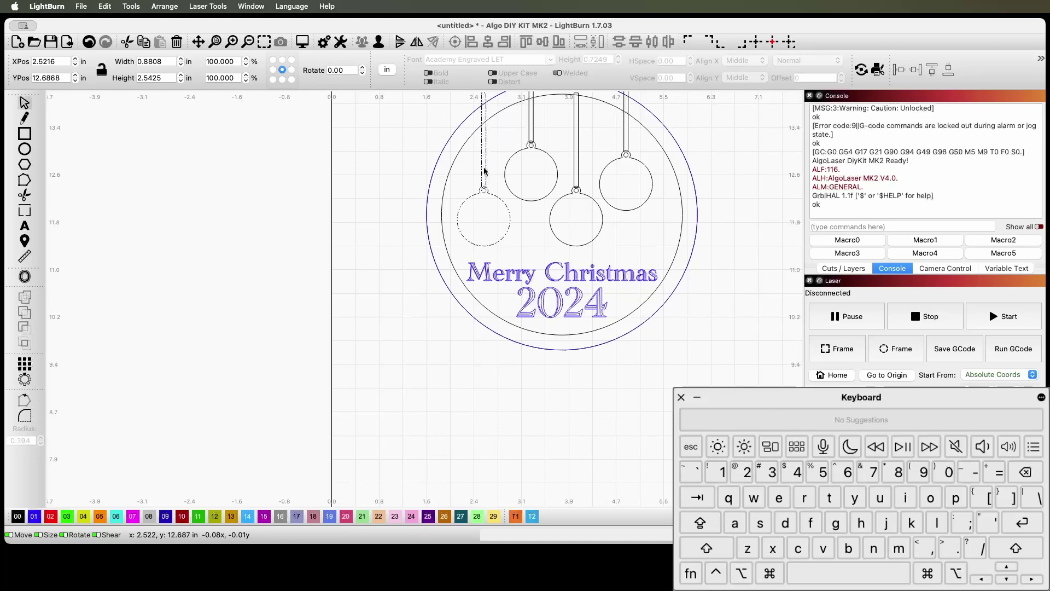
Ungroup the leftmost hanging ornament and shorten its string to about 1.16 in so it ends just above the inner circle
{"action": "key", "text": "Escape"}
{"action": "scroll", "coordinate": [625, 204], "scroll_direction": "down", "scroll_amount": 2}
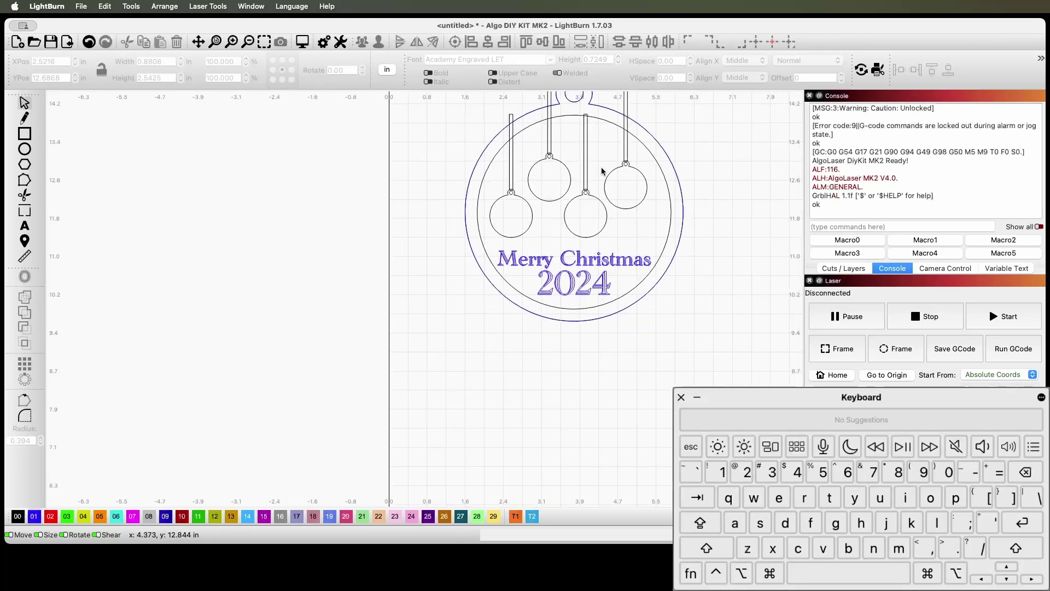
{"action": "left_click", "coordinate": [507, 143]}
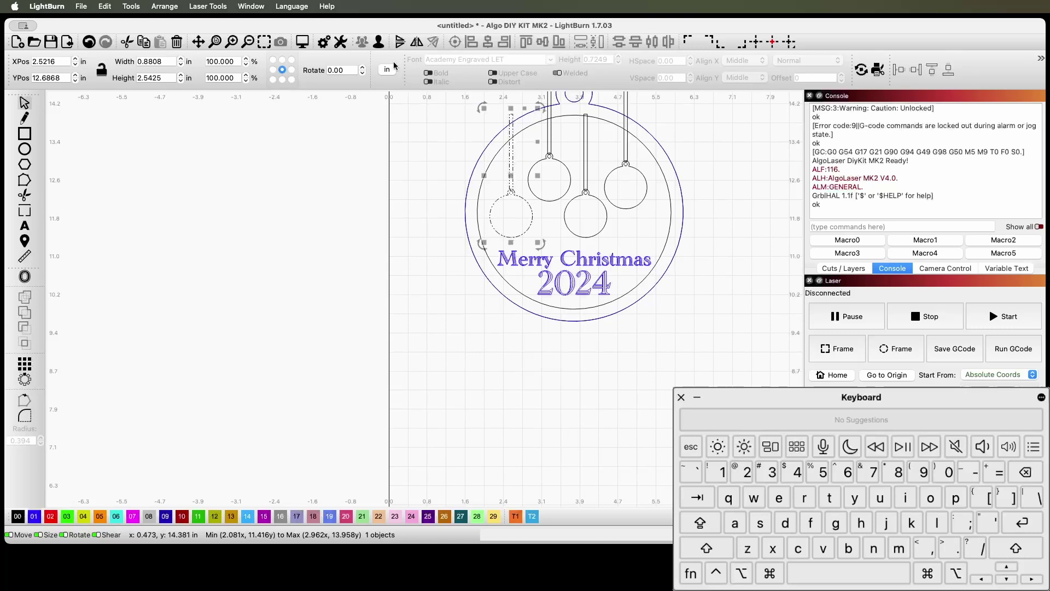
{"action": "left_click", "coordinate": [377, 42]}
{"action": "left_click", "coordinate": [511, 136]}
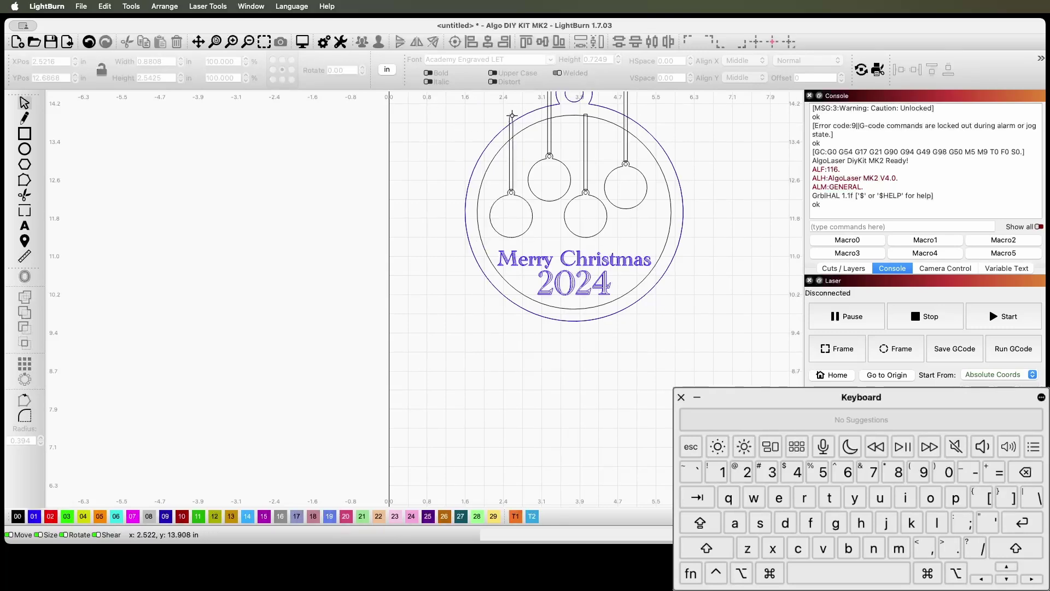
{"action": "scroll", "coordinate": [511, 168], "scroll_direction": "up", "scroll_amount": 2}
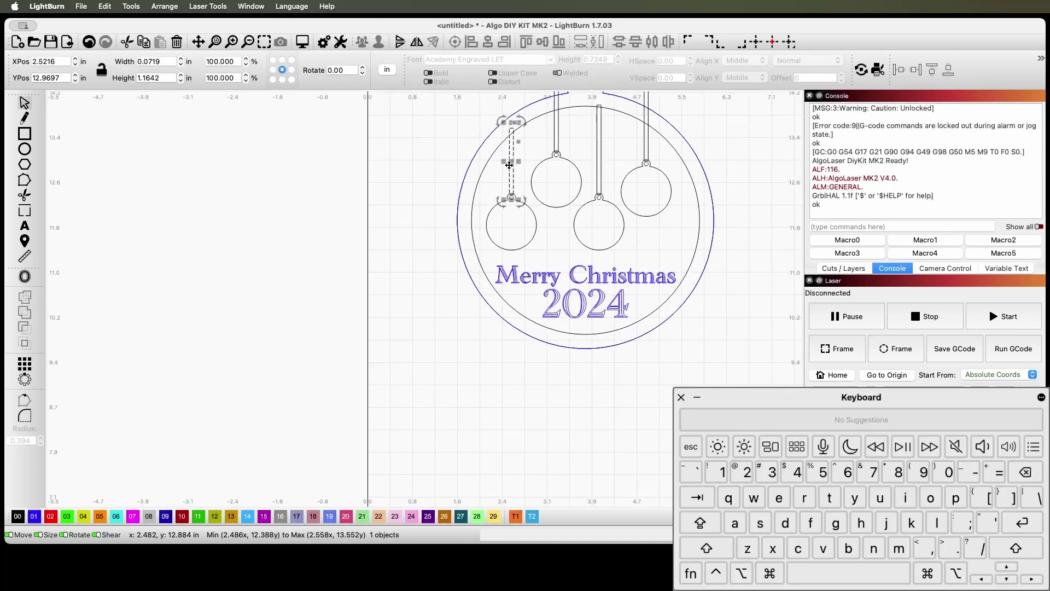
Boolean-union the leftmost hanging ornament with its string and with the large ornament's inner outline
{"action": "left_click", "coordinate": [534, 213]}
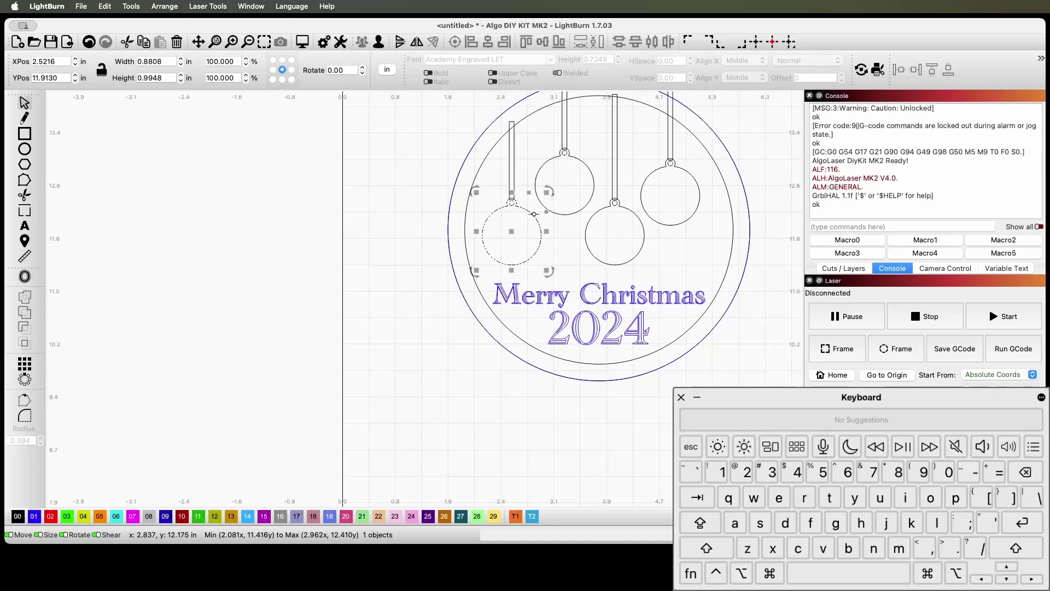
{"action": "left_click", "coordinate": [512, 164], "text": "shift"}
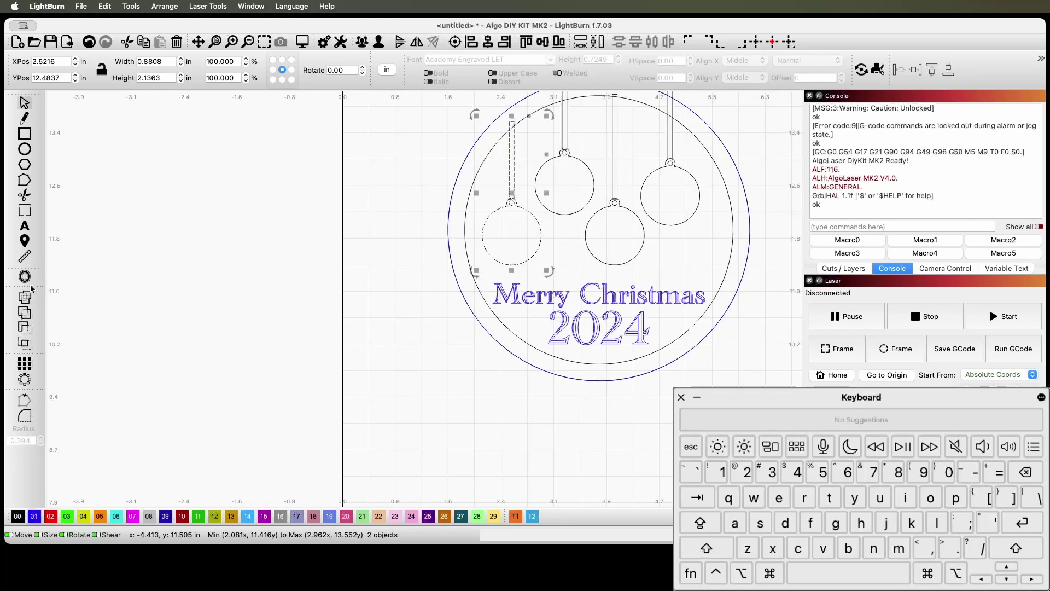
{"action": "left_click", "coordinate": [25, 314]}
{"action": "left_click", "coordinate": [465, 240], "text": "shift"}
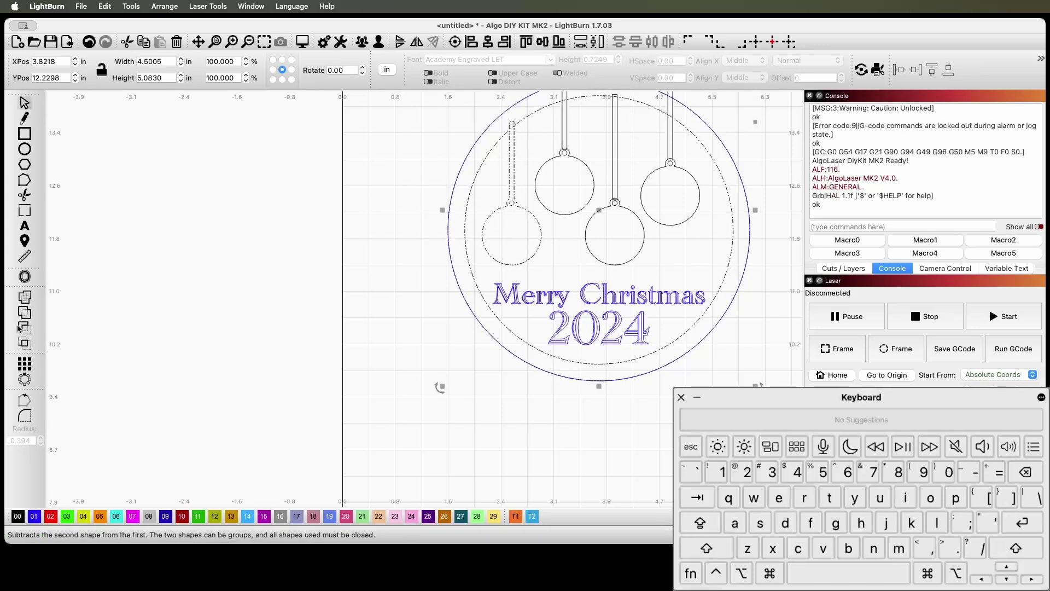
{"action": "left_click", "coordinate": [27, 315]}
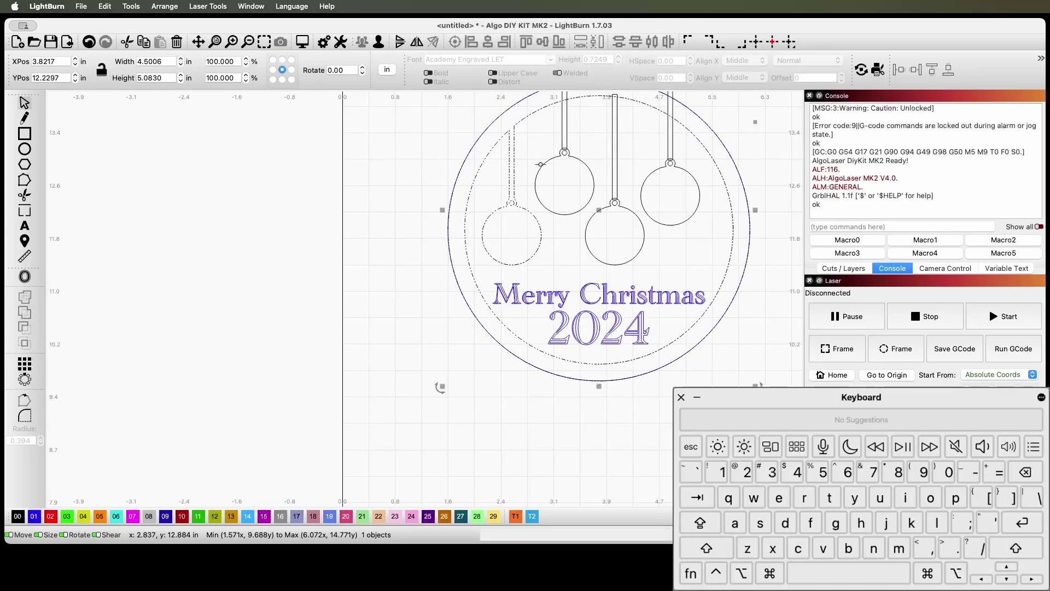
Ungroup the second hanging ornament and shorten its string down to the large ornament's inner circle
{"action": "left_click", "coordinate": [566, 128], "text": "shift"}
{"action": "scroll", "coordinate": [566, 128], "scroll_direction": "down", "scroll_amount": 1}
{"action": "scroll", "coordinate": [566, 128], "scroll_direction": "down", "scroll_amount": 5}
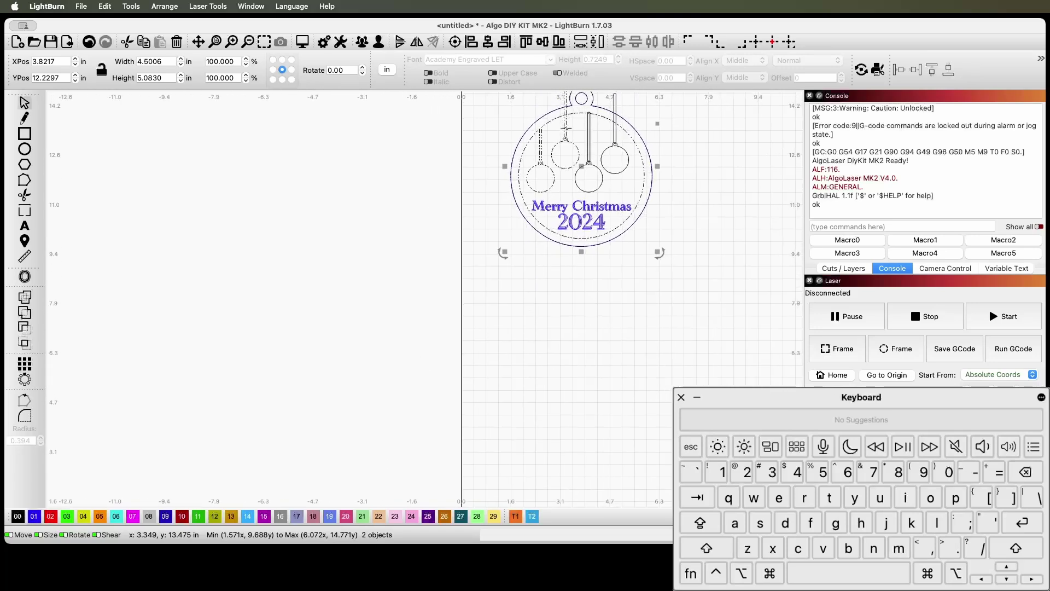
{"action": "scroll", "coordinate": [563, 101], "scroll_direction": "up", "scroll_amount": 6}
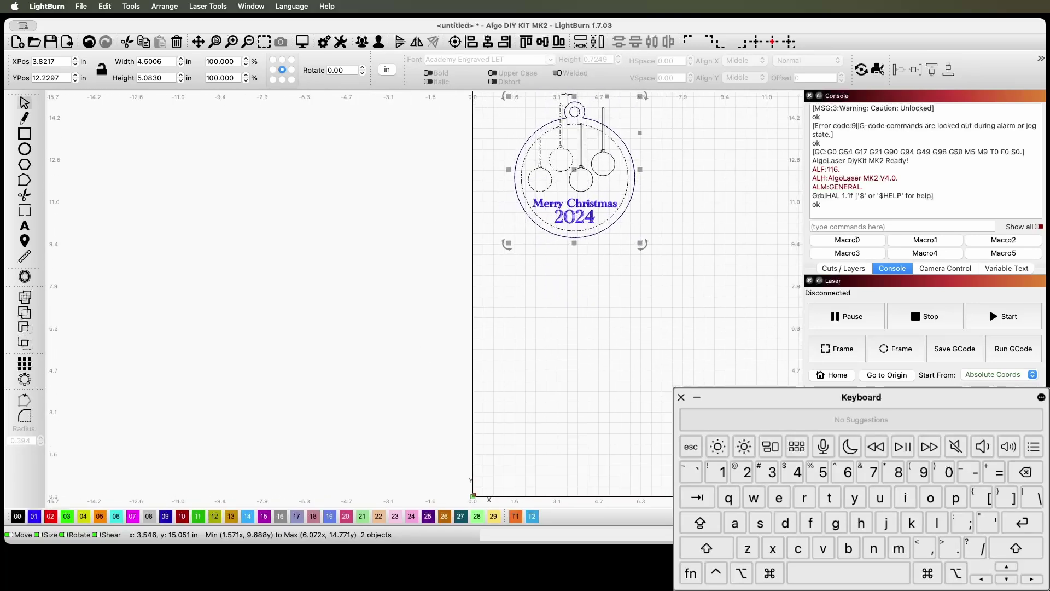
{"action": "left_click", "coordinate": [559, 118]}
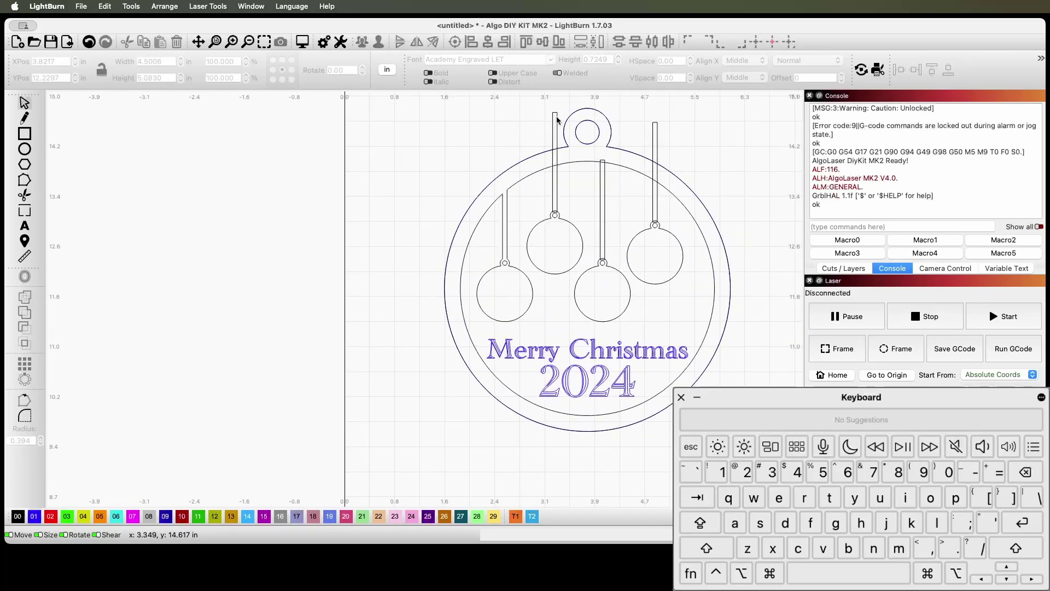
{"action": "left_click", "coordinate": [556, 116]}
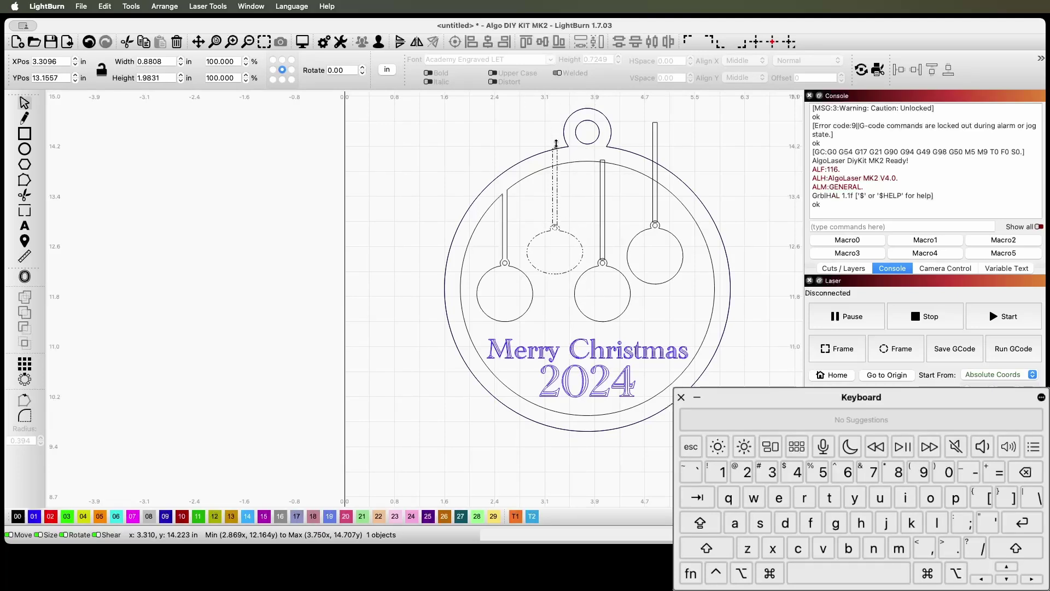
{"action": "left_click", "coordinate": [380, 44]}
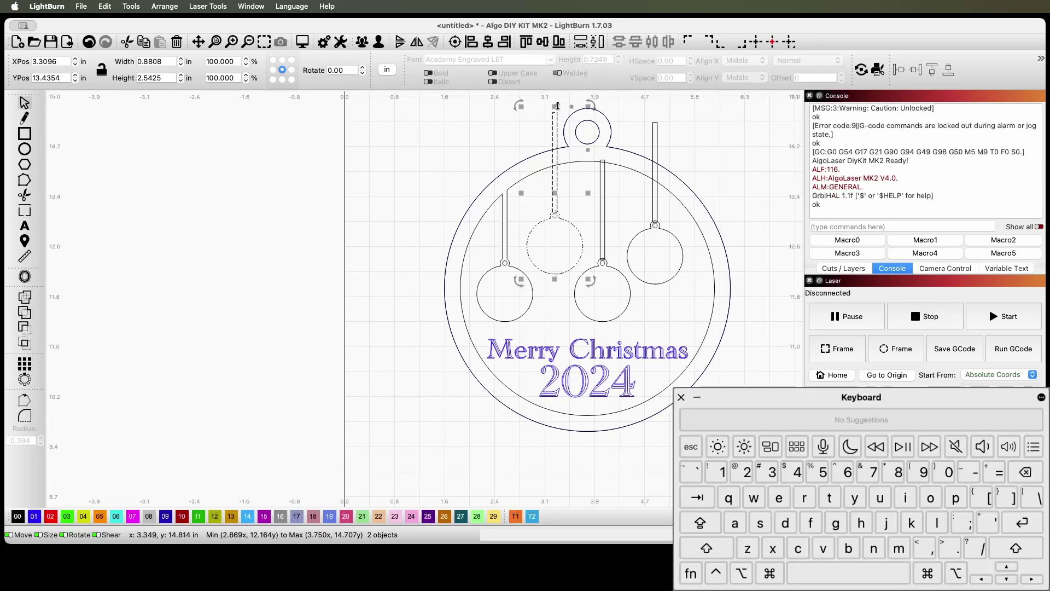
{"action": "left_click", "coordinate": [553, 125]}
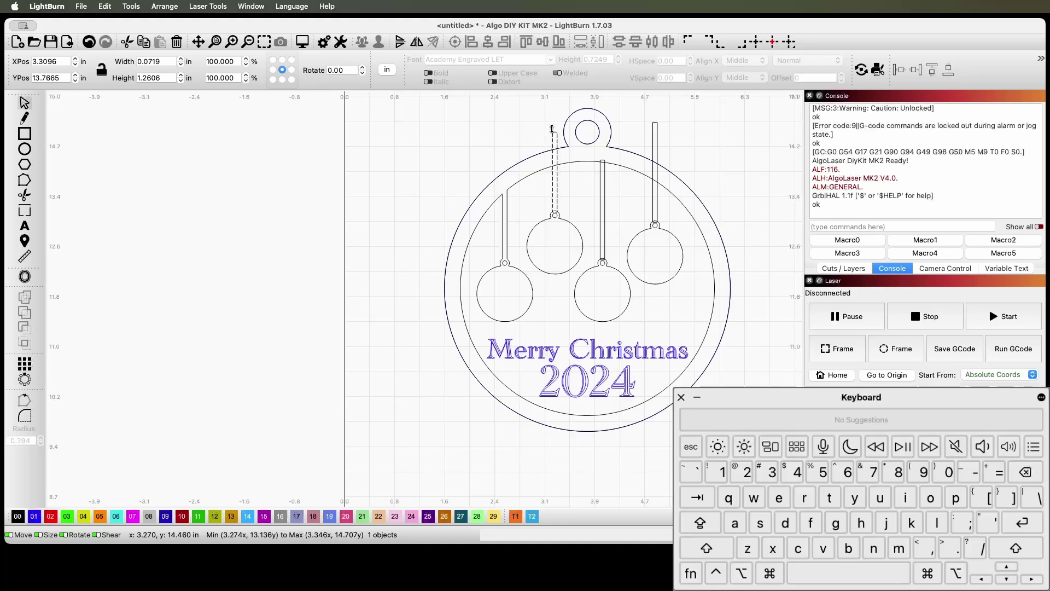
Ungroup the rightmost hanging ornament and shorten its string to about 0.79 in
{"action": "left_click", "coordinate": [656, 225]}
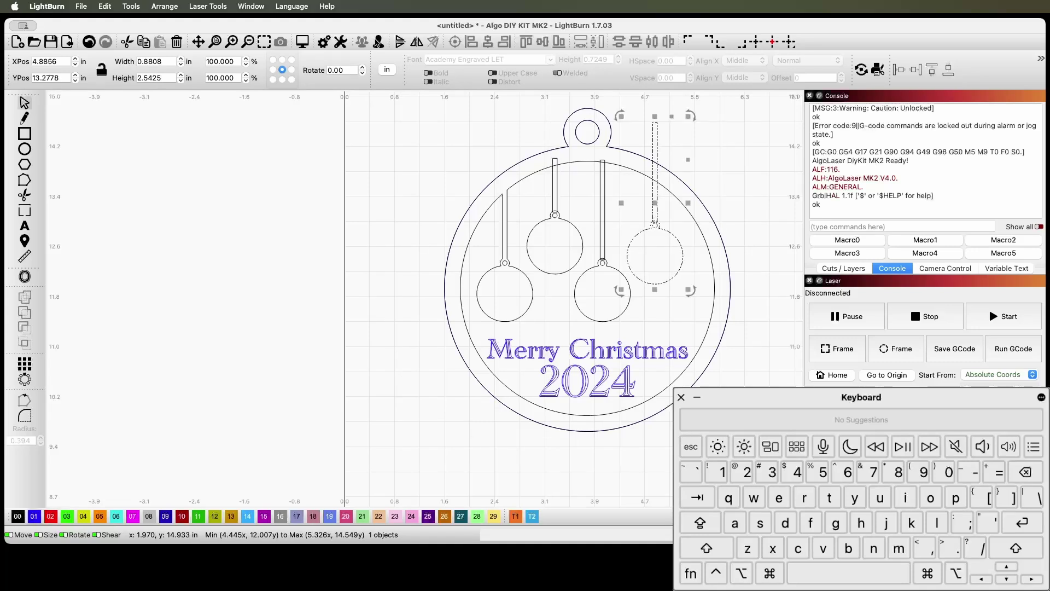
{"action": "left_click", "coordinate": [655, 137]}
{"action": "left_click_drag", "start_coordinate": [655, 117], "coordinate": [655, 167]}
{"action": "left_click", "coordinate": [690, 140]}
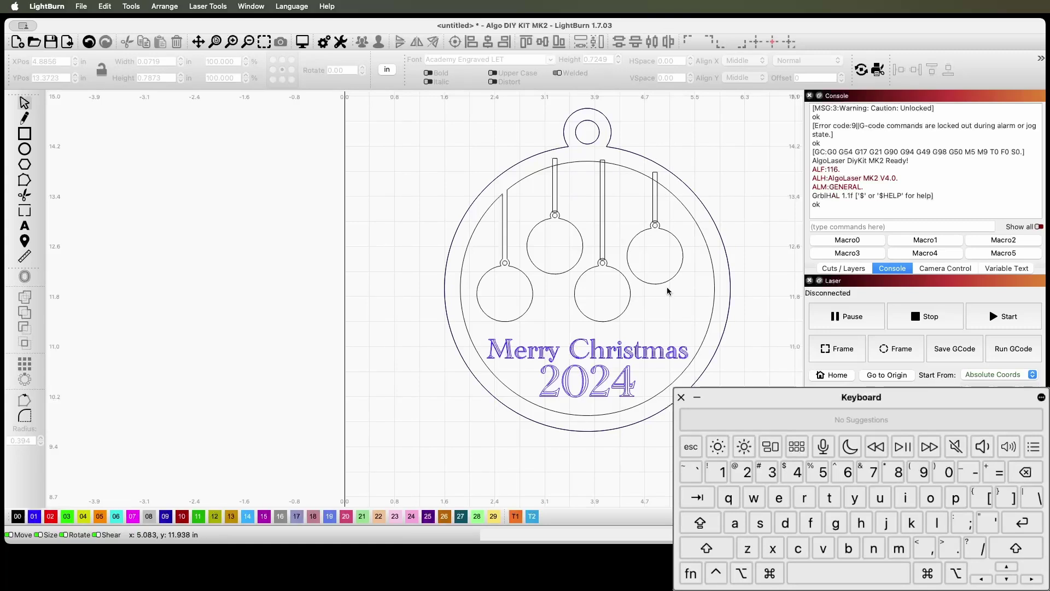
{"action": "scroll", "coordinate": [667, 291], "scroll_direction": "down", "scroll_amount": 5}
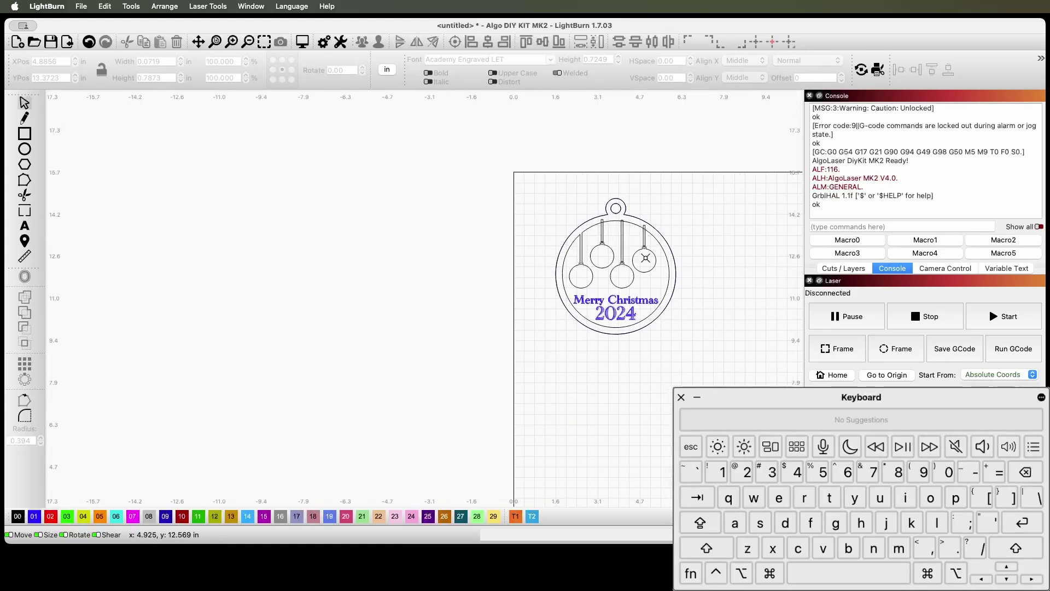
{"action": "scroll", "coordinate": [722, 247], "scroll_direction": "up", "scroll_amount": 2}
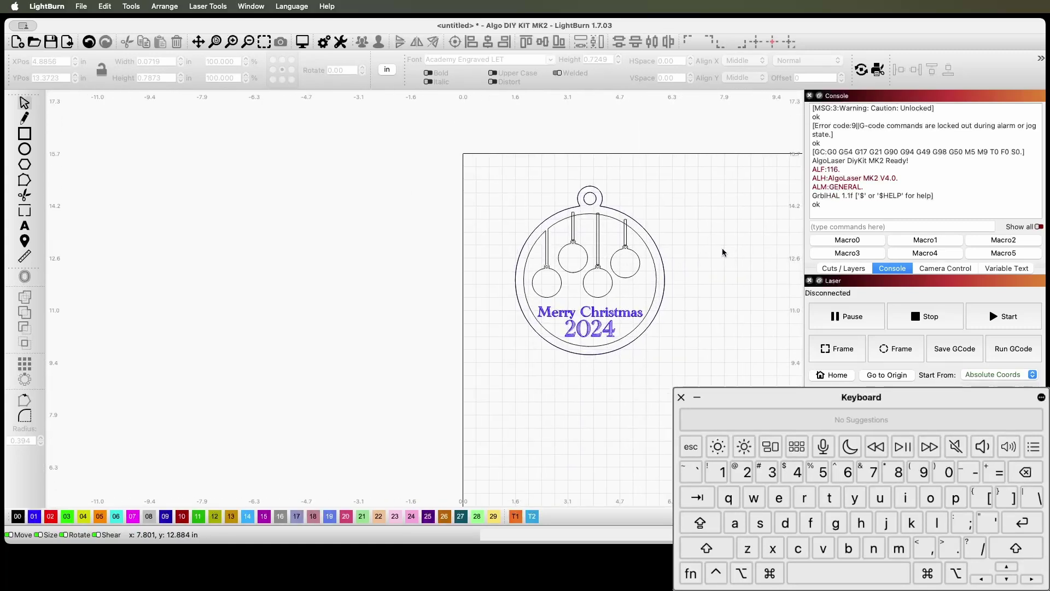
Undo the string shortenings and the unions back to the separate leftmost ornament and string, and clear the selection
{"action": "key", "text": "super+z"}
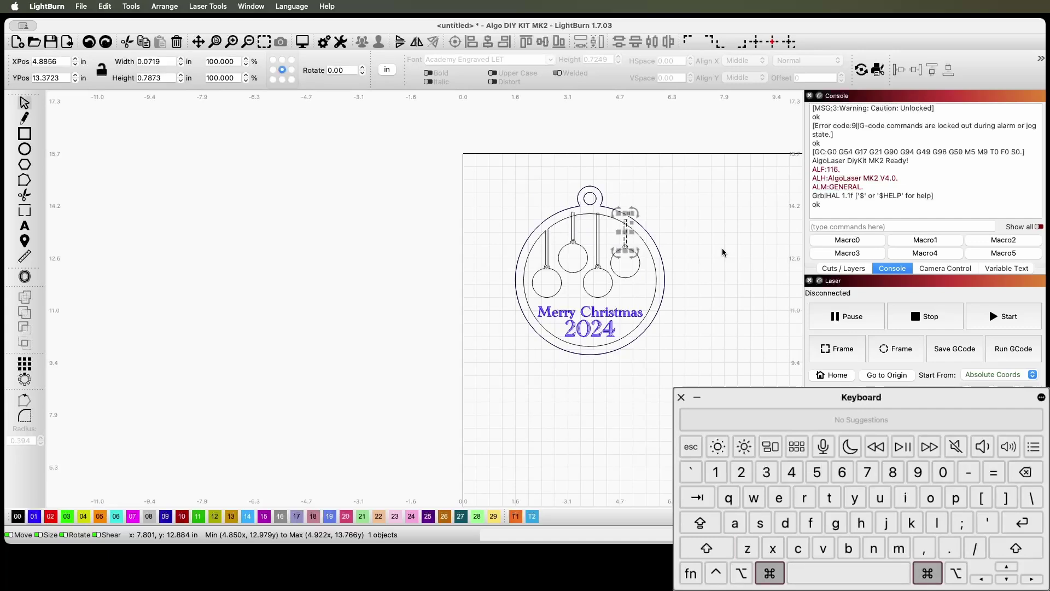
{"action": "key", "text": "super+z"}
{"action": "key", "text": "super+z"}
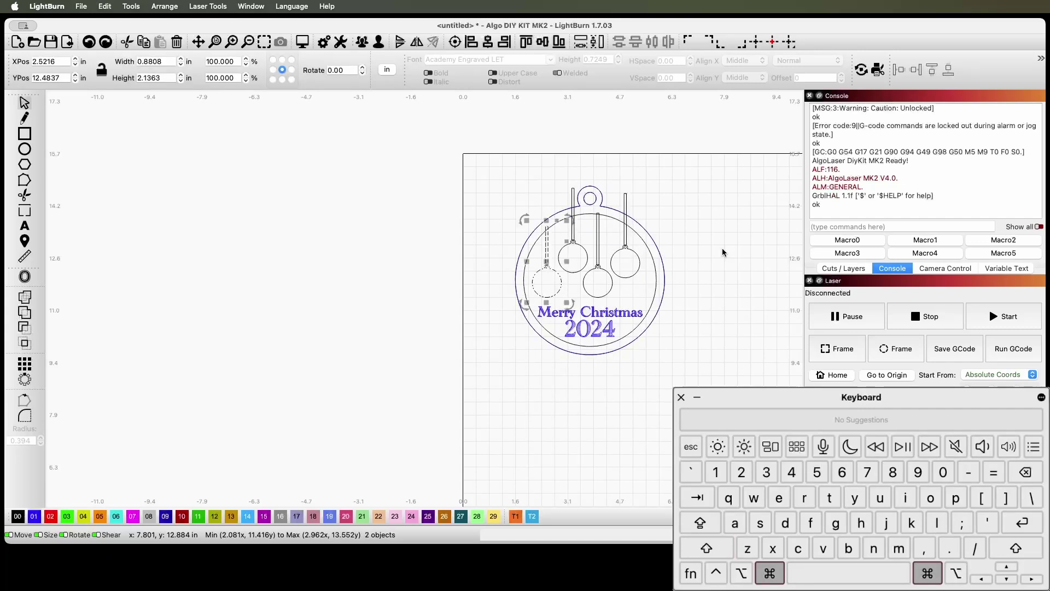
{"action": "left_click", "coordinate": [701, 257]}
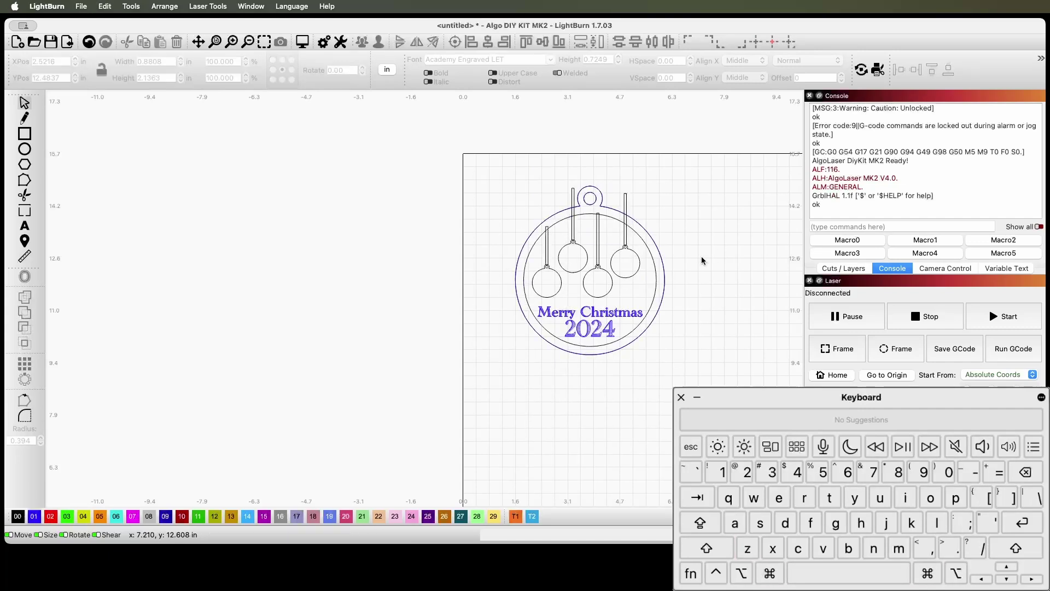
Duplicate the large ornament outlines and place the copy beside the original
{"action": "left_click", "coordinate": [655, 268]}
{"action": "key", "text": "super+d"}
{"action": "left_click_drag", "start_coordinate": [589, 267], "coordinate": [752, 266]}
Duplicate the rightmost hanging ornament with its string and set the copy aside beyond the duplicated outlines
{"action": "left_click", "coordinate": [624, 249]}
{"action": "key", "text": "super+d"}
{"action": "left_click_drag", "start_coordinate": [627, 234], "coordinate": [694, 214]}
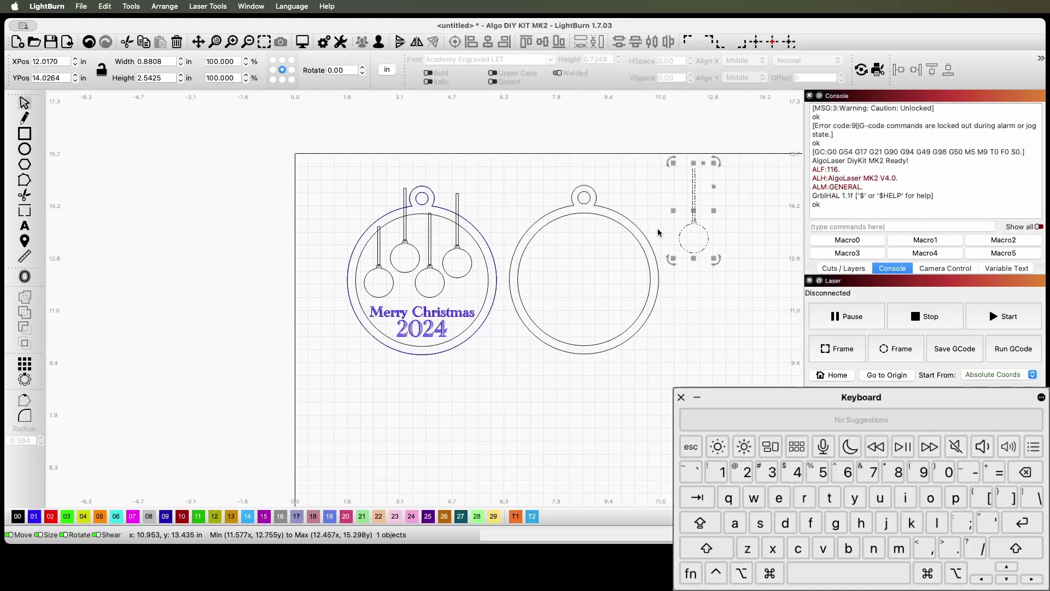
Ungroup the second and rightmost hanging ornaments and shorten only their strings to end just above the inner circle
{"action": "left_click", "coordinate": [404, 199]}
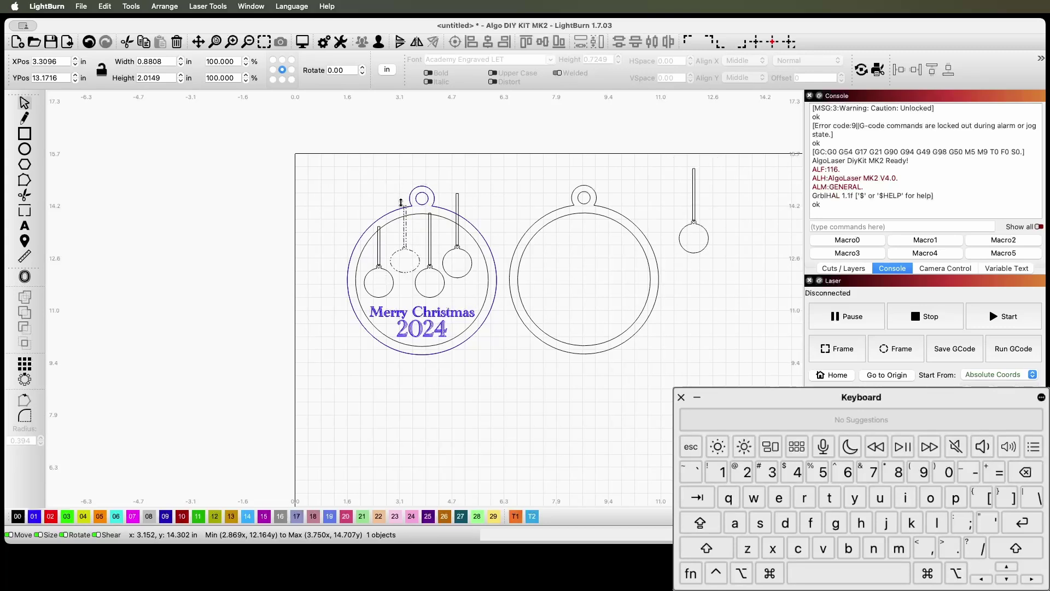
{"action": "key", "text": "super+z"}
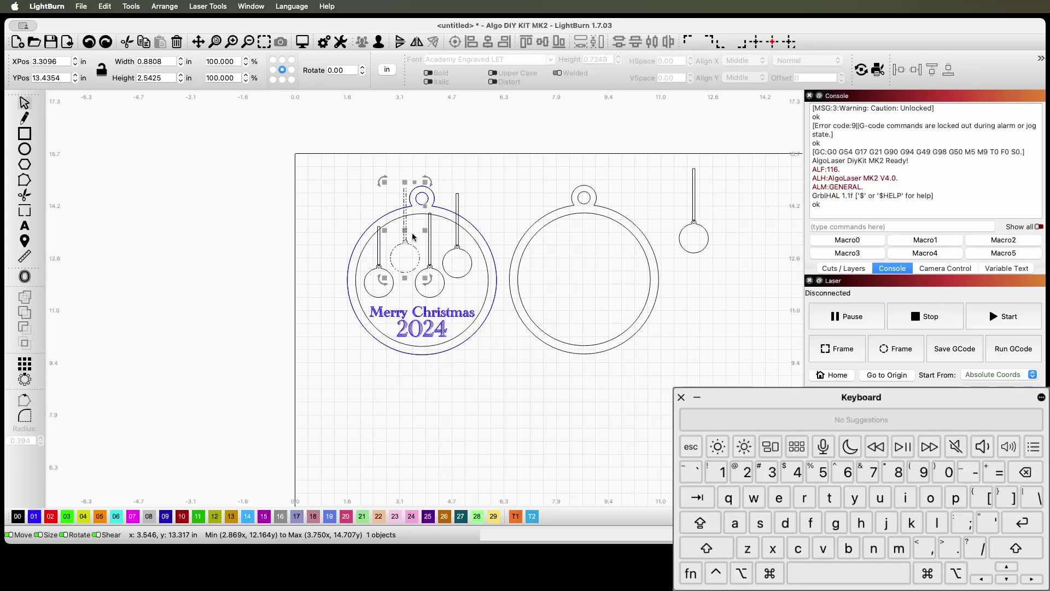
{"action": "left_click", "coordinate": [457, 219], "text": "super"}
{"action": "left_click", "coordinate": [378, 256], "text": "super"}
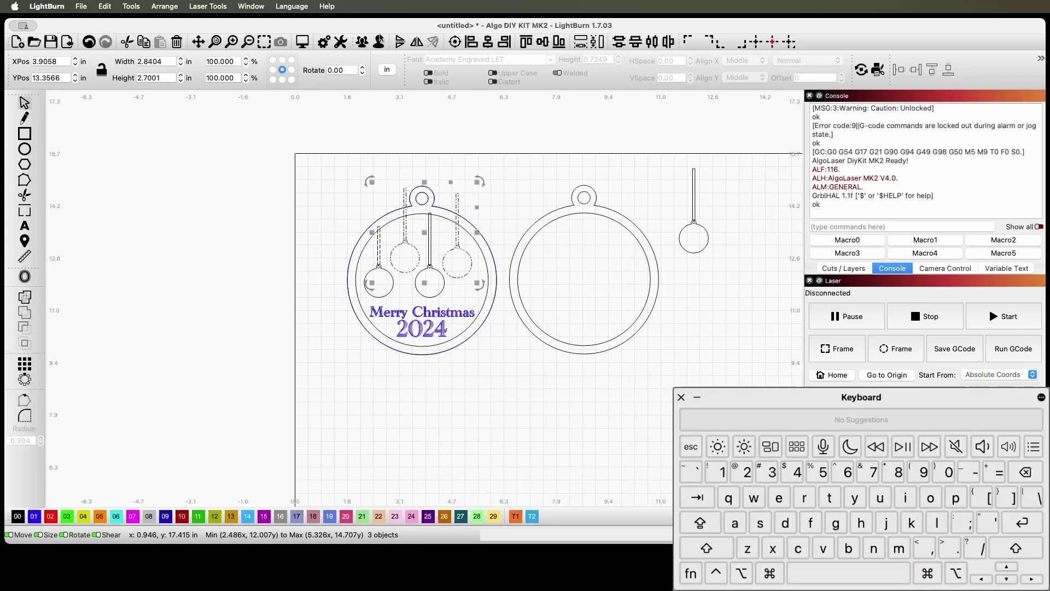
{"action": "left_click", "coordinate": [405, 191]}
{"action": "left_click_drag", "start_coordinate": [406, 183], "coordinate": [457, 216]}
{"action": "left_click", "coordinate": [457, 219]}
{"action": "scroll", "coordinate": [407, 216], "scroll_direction": "up", "scroll_amount": 5}
Boolean-union the first two hanging ornaments and their strings with the large ornament's inner outline
{"action": "left_click", "coordinate": [348, 377]}
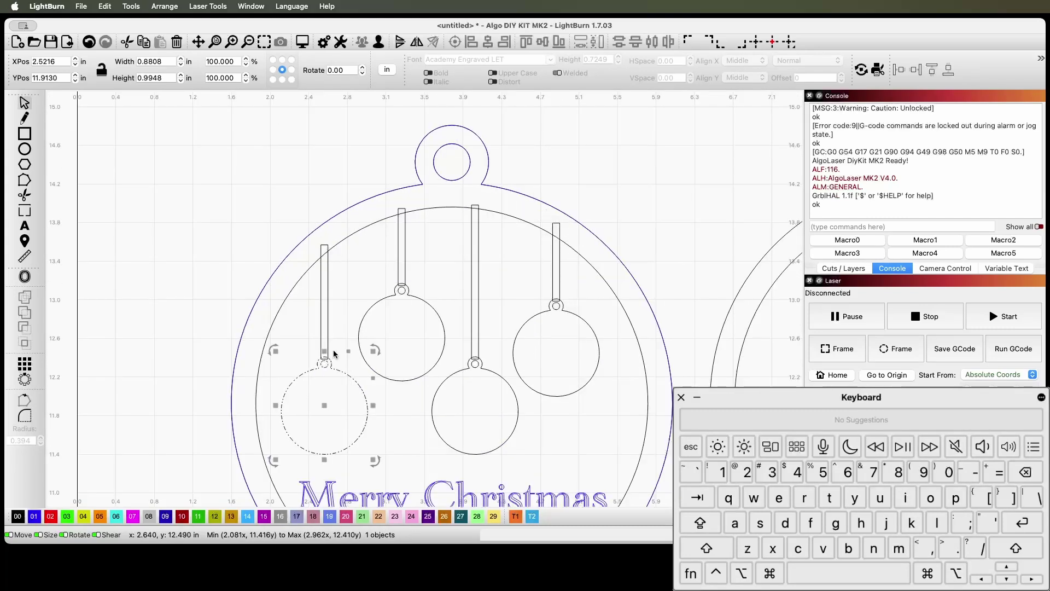
{"action": "left_click", "coordinate": [325, 314], "text": "shift"}
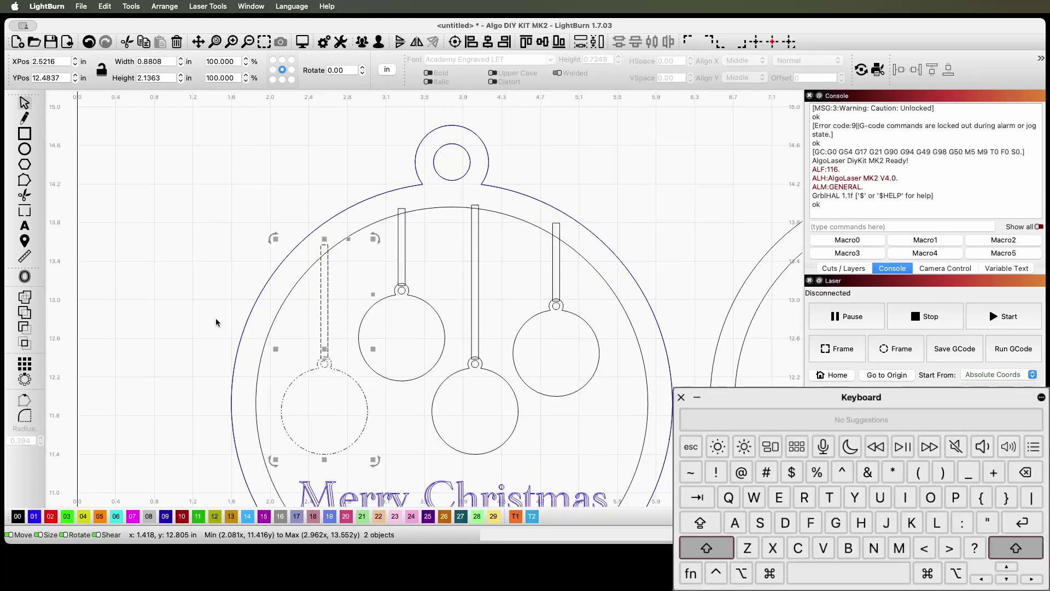
{"action": "key", "text": "shift"}
{"action": "left_click", "coordinate": [323, 255], "text": "shift"}
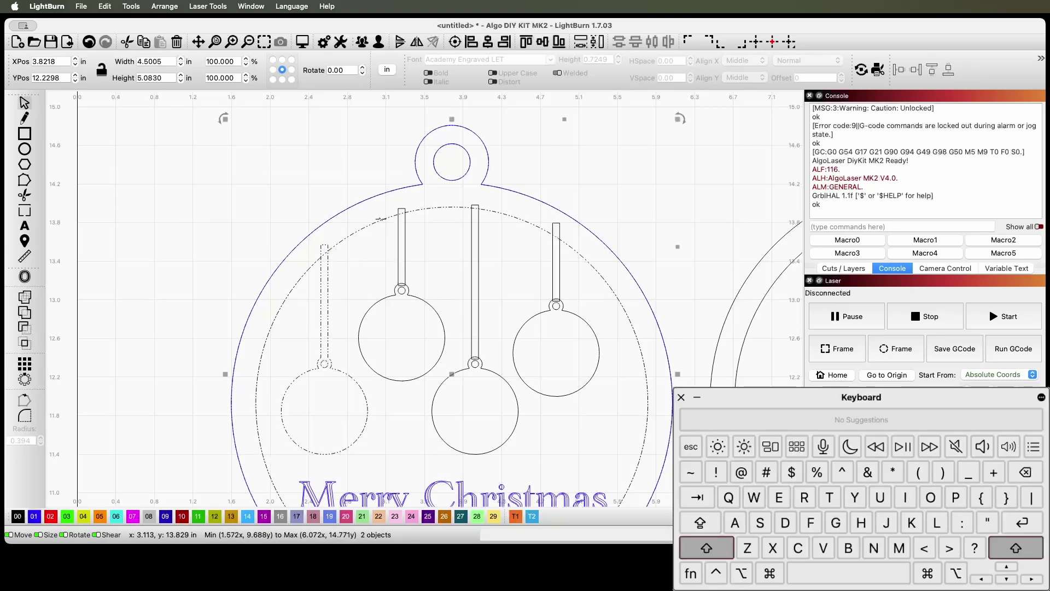
{"action": "left_click", "coordinate": [400, 246], "text": "shift"}
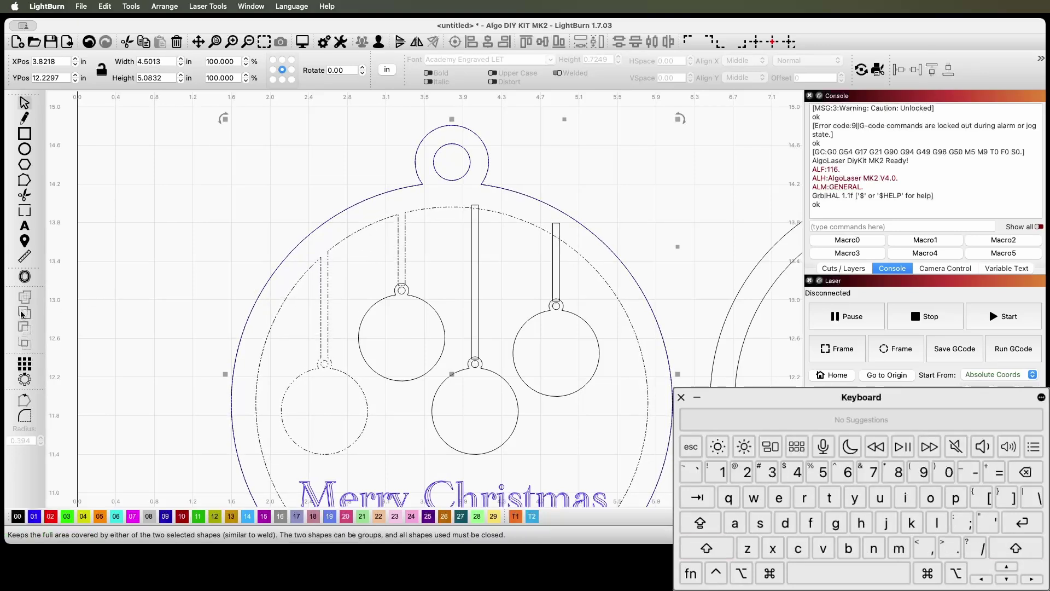
{"action": "left_click", "coordinate": [391, 297], "text": "shift"}
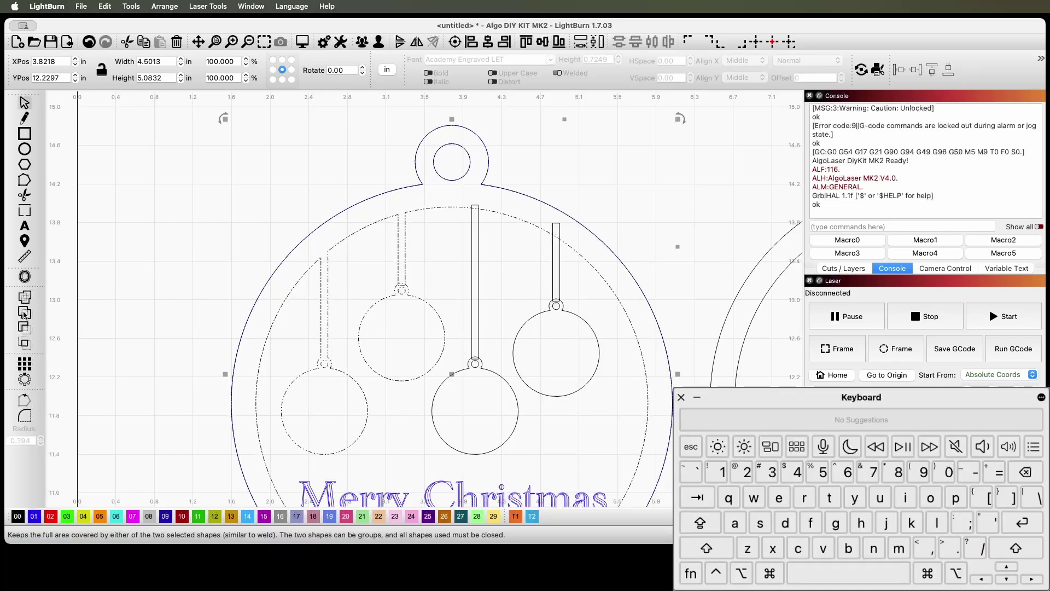
Try to Boolean-union the still grouped third hanging ornament with the merged large ornament outline
{"action": "left_click", "coordinate": [476, 315], "text": "shift"}
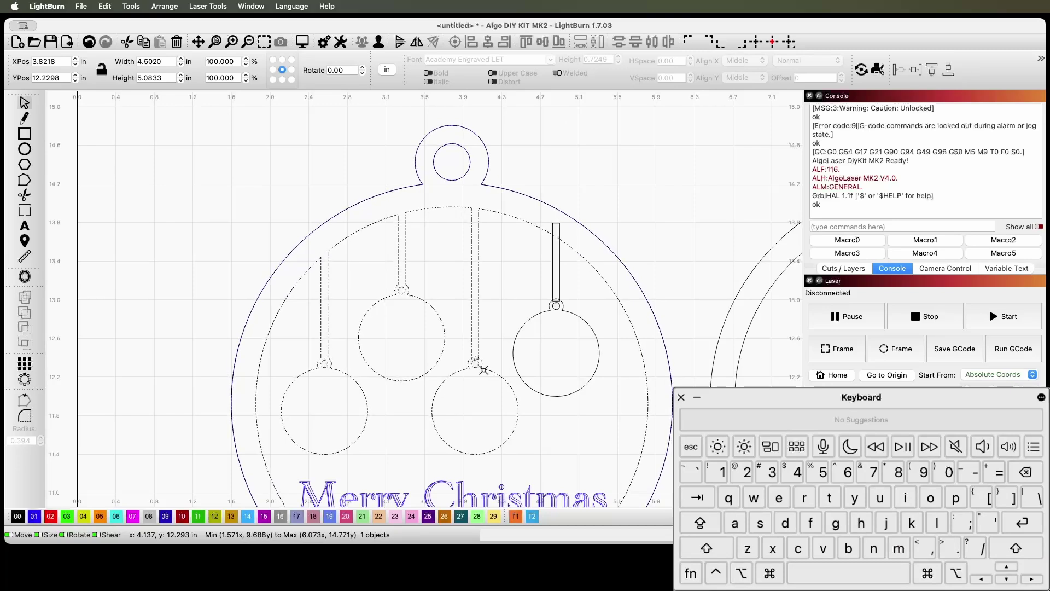
{"action": "left_click", "coordinate": [497, 354]}
{"action": "left_click", "coordinate": [475, 363]}
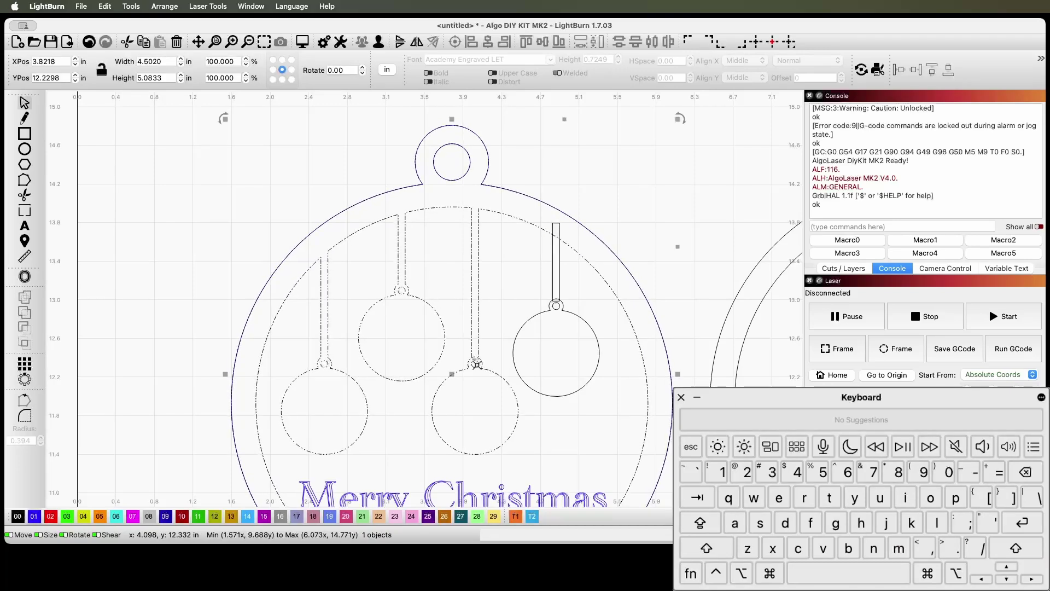
Undo the union of the third hanging ornament with the large outline
{"action": "left_click", "coordinate": [445, 277]}
{"action": "key", "text": "cmd+z"}
{"action": "key", "text": "cmd+z"}
{"action": "key", "text": "cmd+z"}
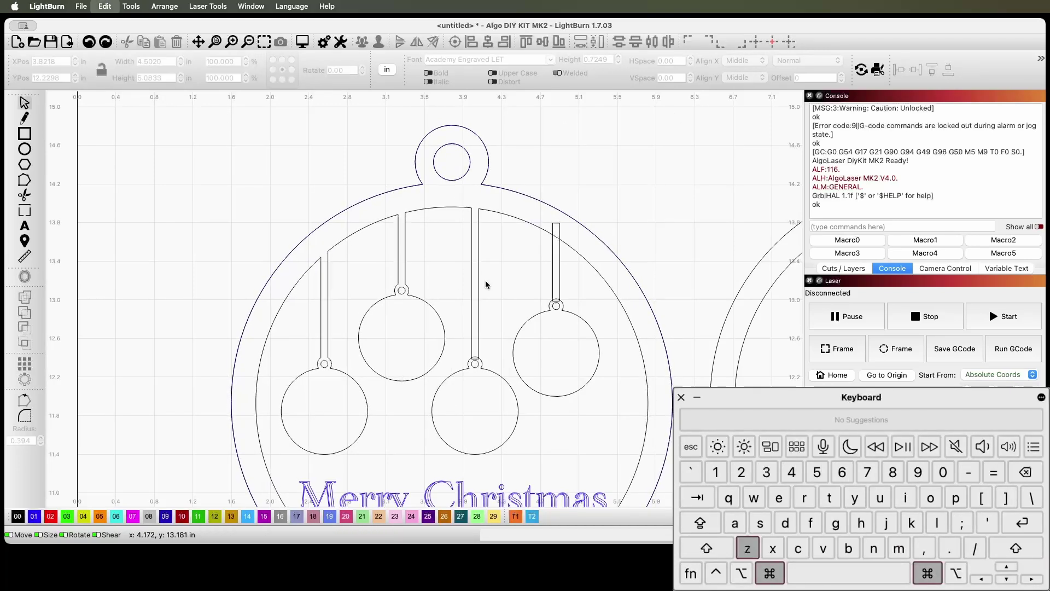
{"action": "left_click", "coordinate": [488, 280]}
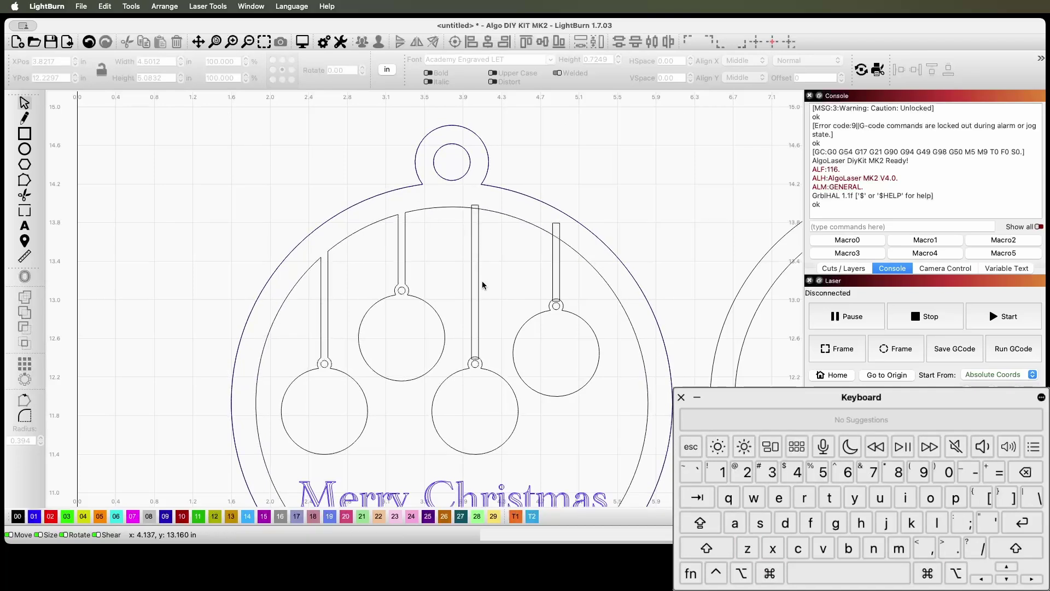
Ungroup the third hanging ornament, and Boolean-union the third and rightmost hanging ornaments and their strings with the large ornament's inner outline
{"action": "left_click", "coordinate": [489, 369]}
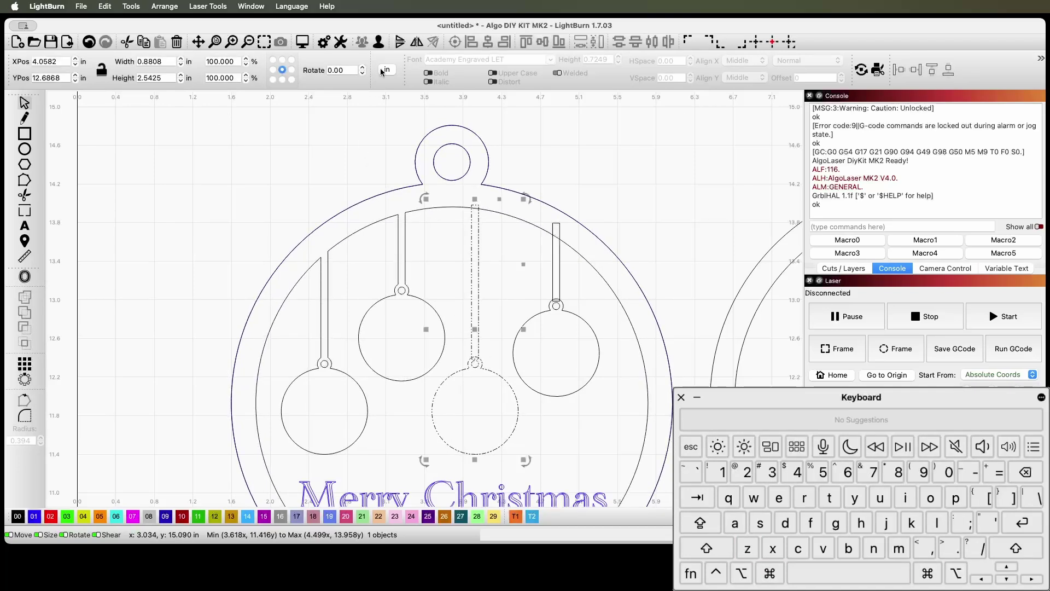
{"action": "left_click", "coordinate": [498, 381], "text": "shift"}
{"action": "left_click", "coordinate": [497, 378], "text": "shift"}
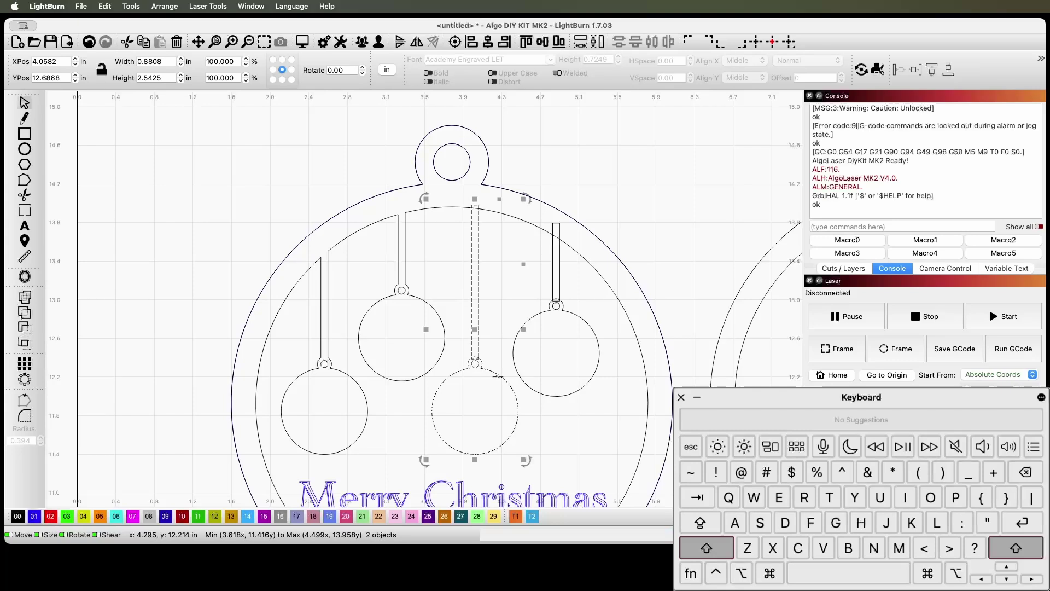
{"action": "left_click", "coordinate": [23, 316]}
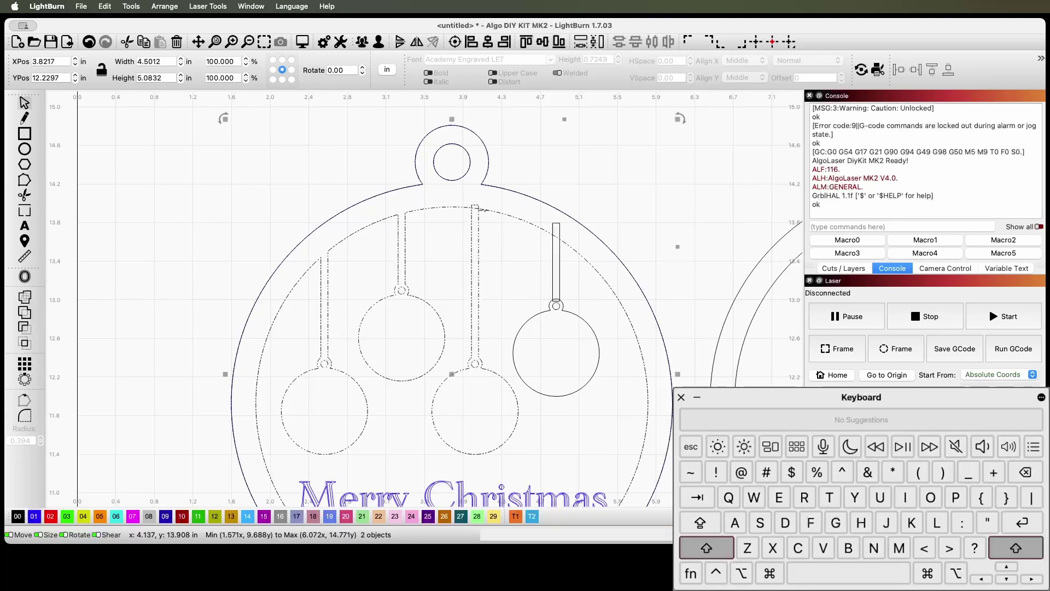
{"action": "scroll", "coordinate": [338, 247], "scroll_direction": "down", "scroll_amount": 5}
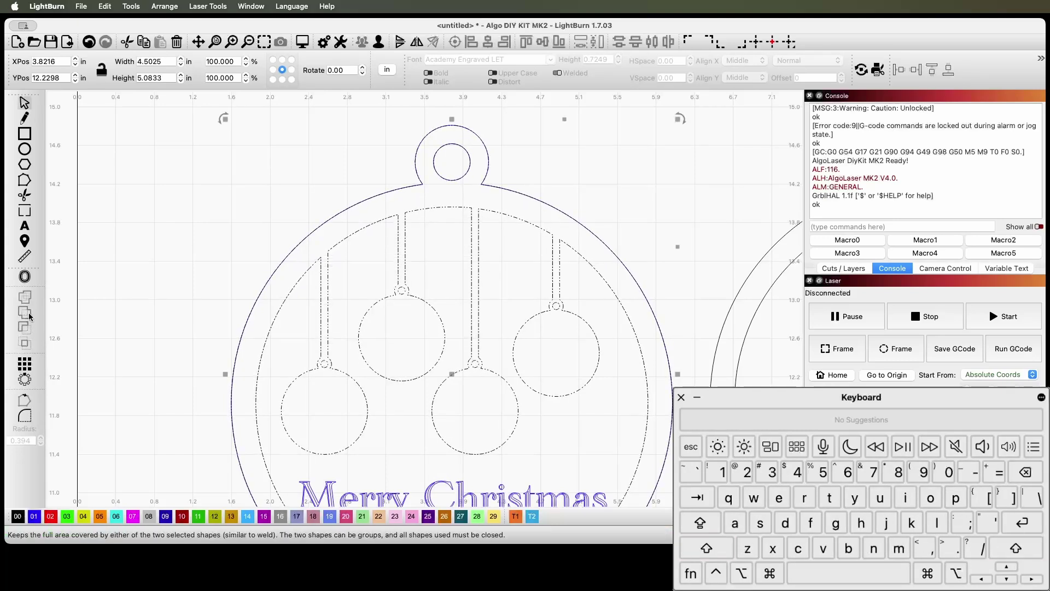
Assign the spare ornament outline and hanging ornament outside the bed to layer 28 and turn off that layer's output and visibility
{"action": "left_click_drag", "start_coordinate": [336, 229], "coordinate": [499, 381]}
{"action": "left_click_drag", "start_coordinate": [378, 285], "coordinate": [538, 293]}
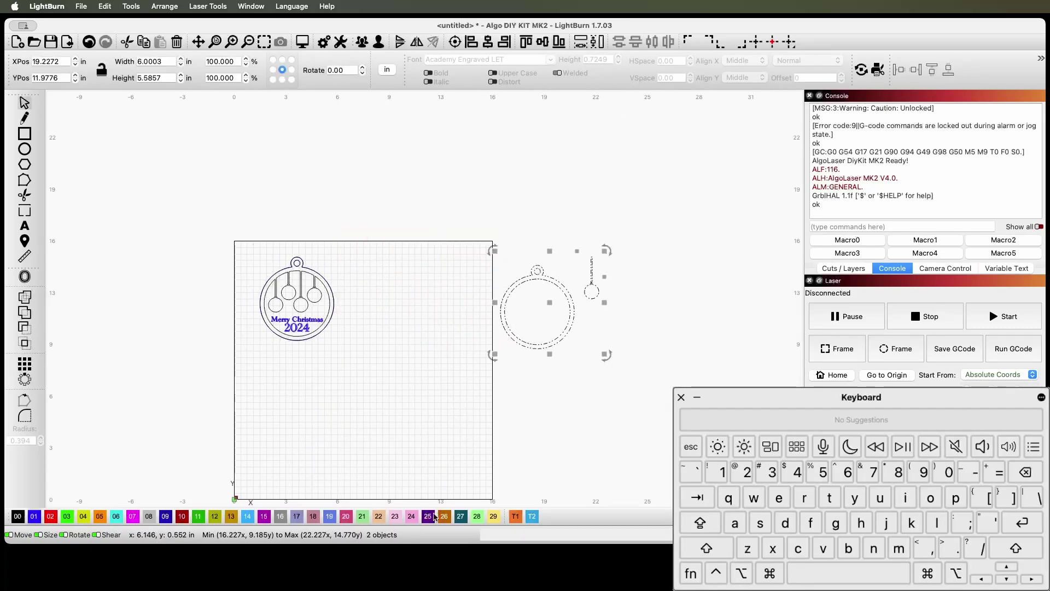
{"action": "left_click", "coordinate": [477, 516]}
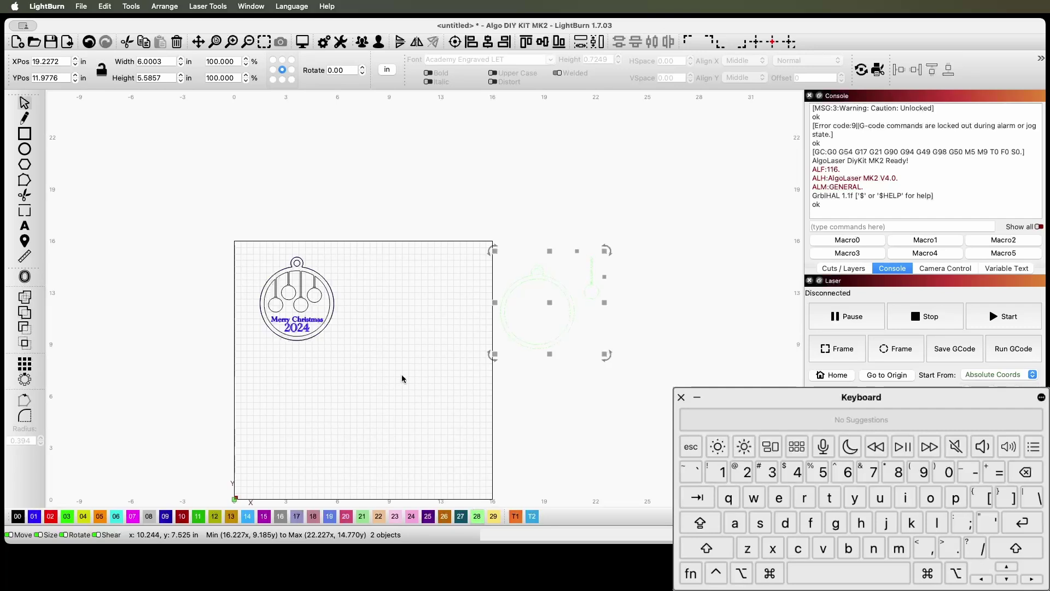
{"action": "left_click", "coordinate": [865, 269]}
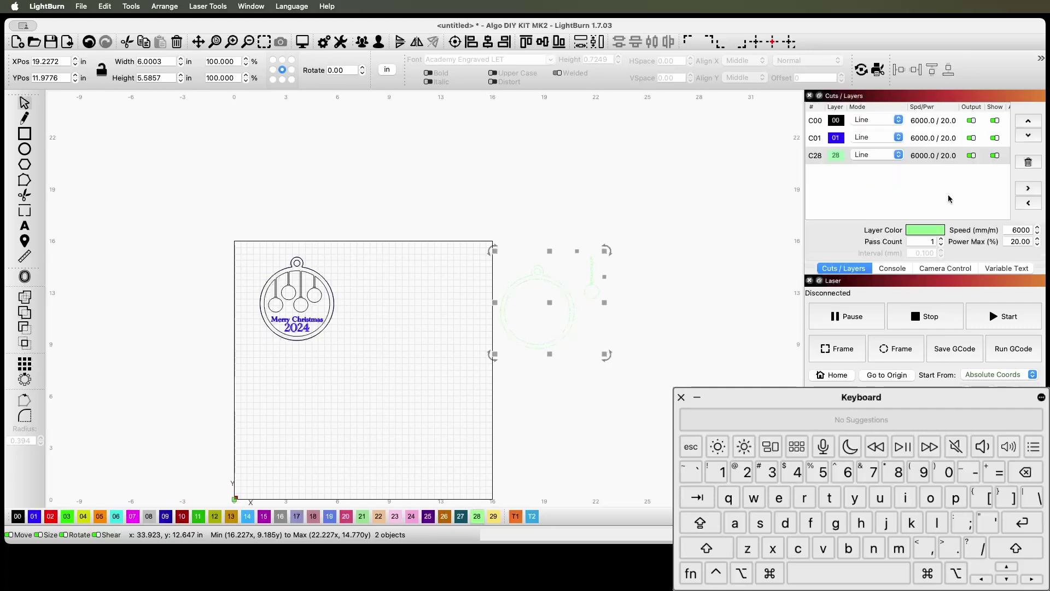
{"action": "left_click", "coordinate": [972, 156]}
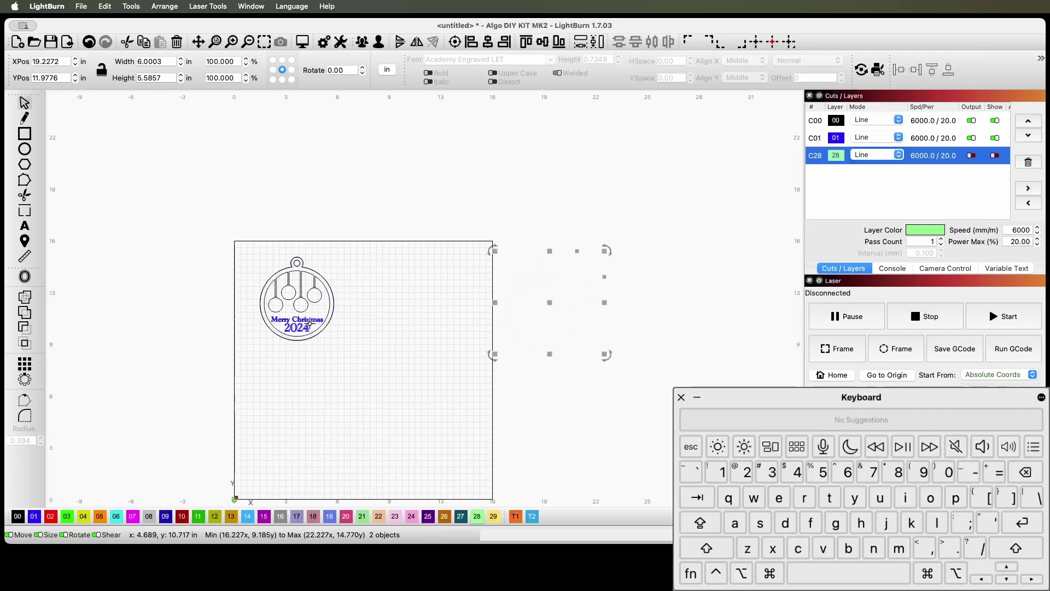
Move the frame with the merged hanging ornaments off the text backing and place it beside it on the right
{"action": "left_click", "coordinate": [298, 327]}
{"action": "left_click", "coordinate": [335, 321]}
{"action": "scroll", "coordinate": [305, 326], "scroll_direction": "up", "scroll_amount": 1}
{"action": "left_click", "coordinate": [304, 315]}
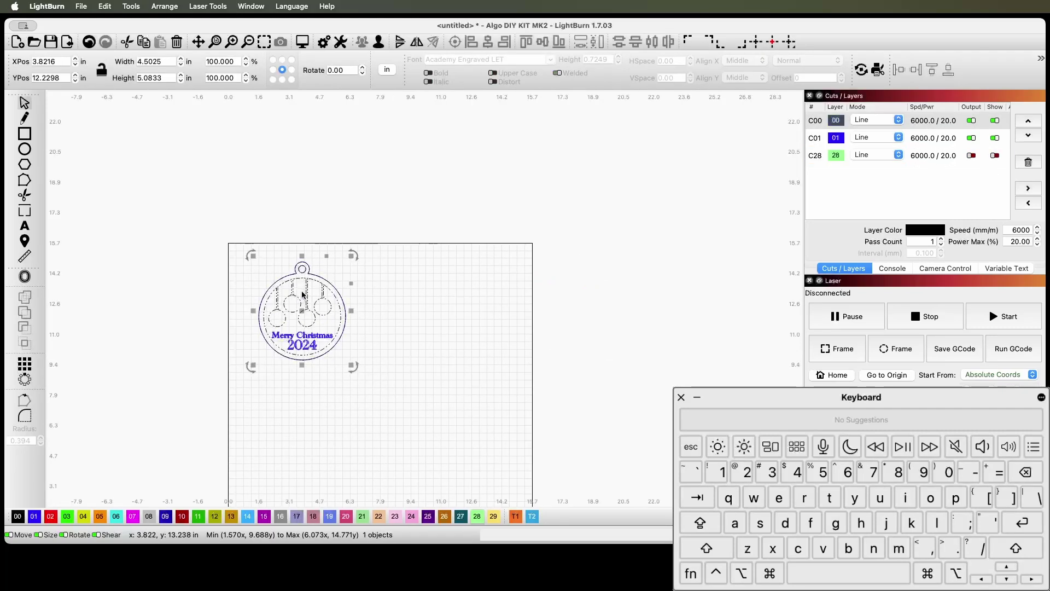
{"action": "left_click_drag", "start_coordinate": [304, 315], "coordinate": [395, 314]}
Assign the backing outline to layer 00 and group it with the "Merry Christmas" and "2024" texts
{"action": "scroll", "coordinate": [312, 292], "scroll_direction": "up", "scroll_amount": 3}
{"action": "left_click", "coordinate": [316, 310]}
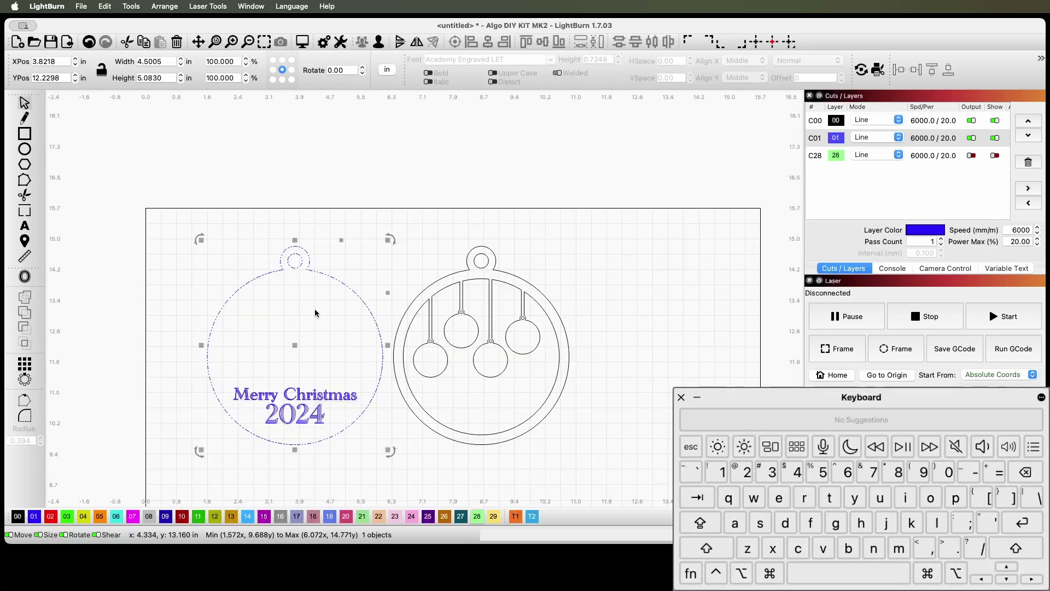
{"action": "left_click", "coordinate": [18, 515]}
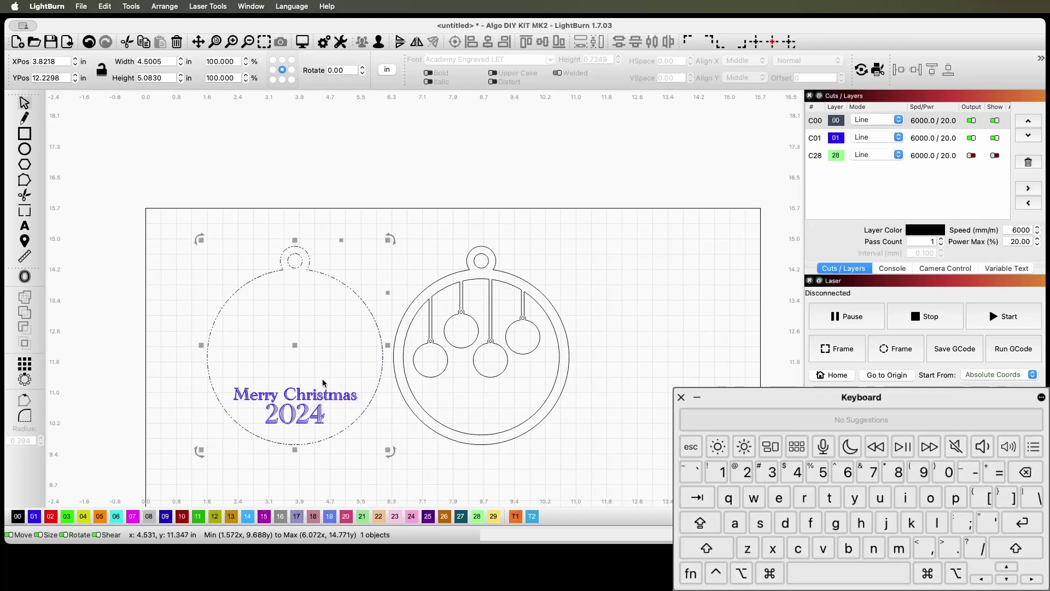
{"action": "left_click_drag", "start_coordinate": [177, 212], "coordinate": [387, 458]}
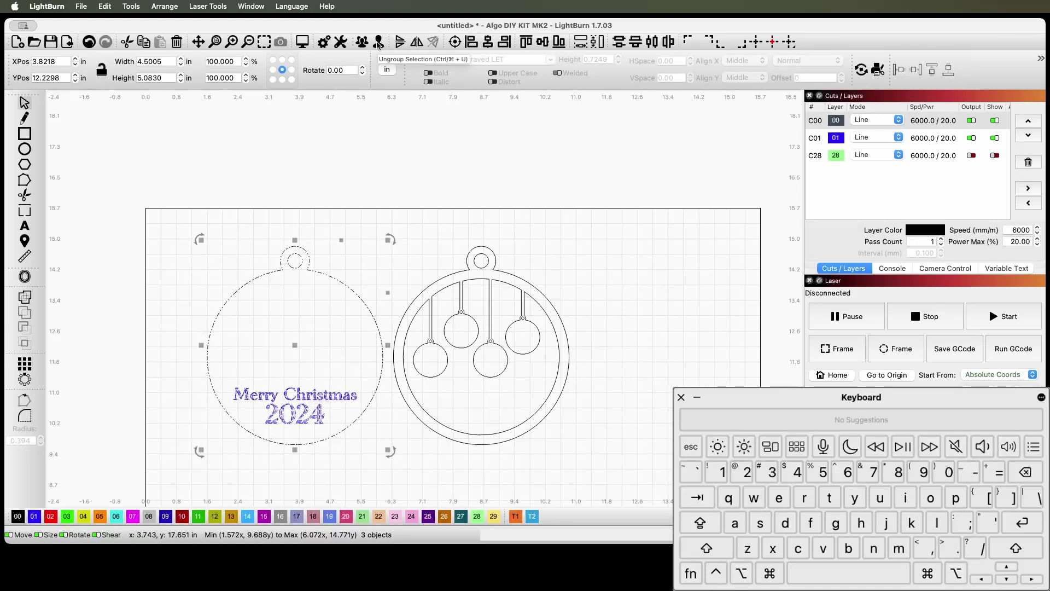
{"action": "left_click", "coordinate": [363, 43]}
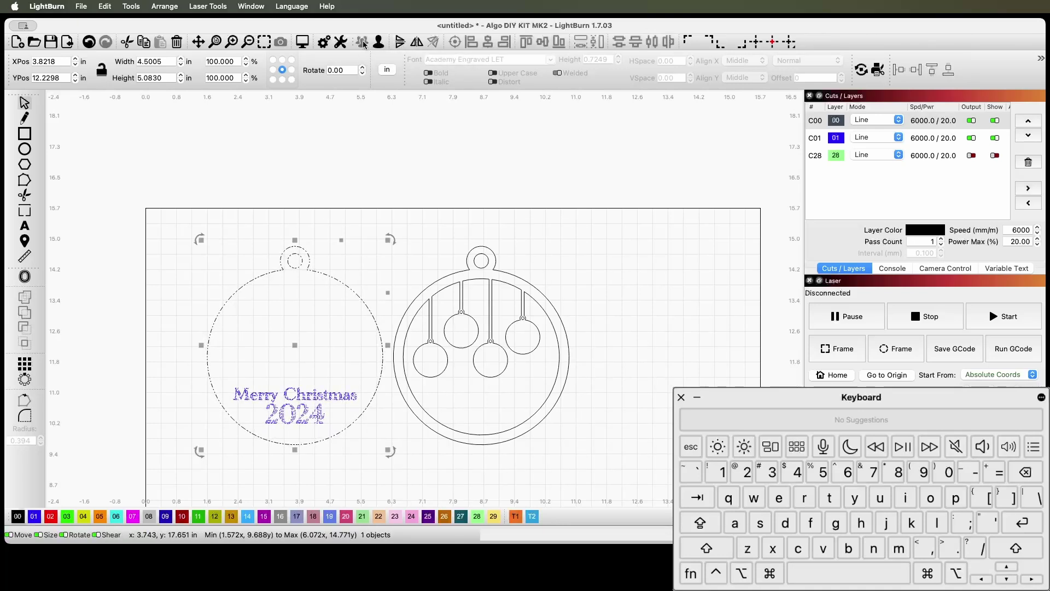
{"action": "left_click", "coordinate": [350, 314]}
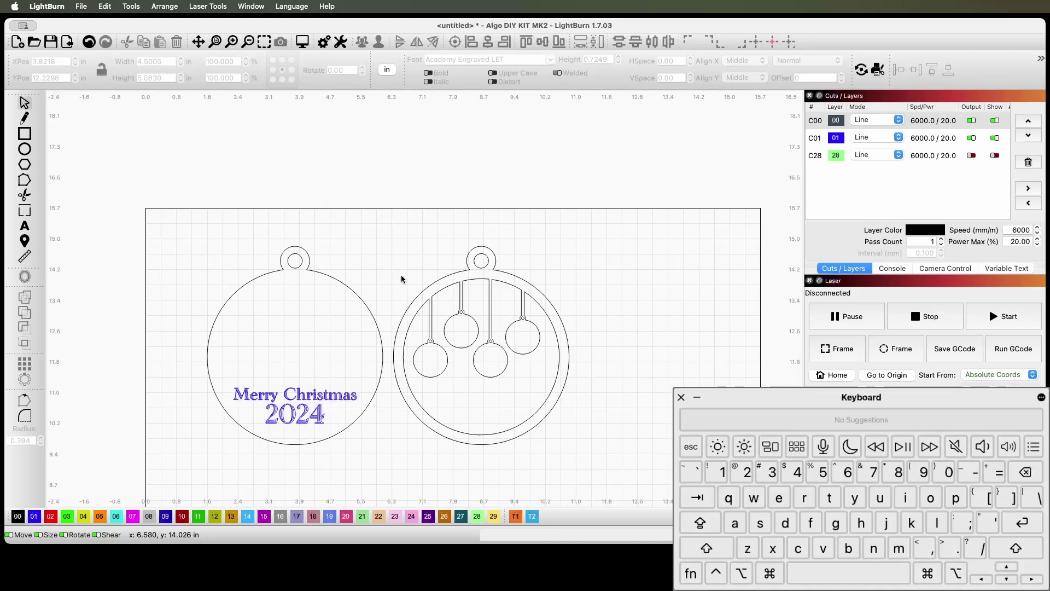
Add a first name in Arial on layer 01, about 0.67 in wide, centred inside the leftmost hanging ornament
{"action": "scroll", "coordinate": [491, 374], "scroll_direction": "up", "scroll_amount": 5}
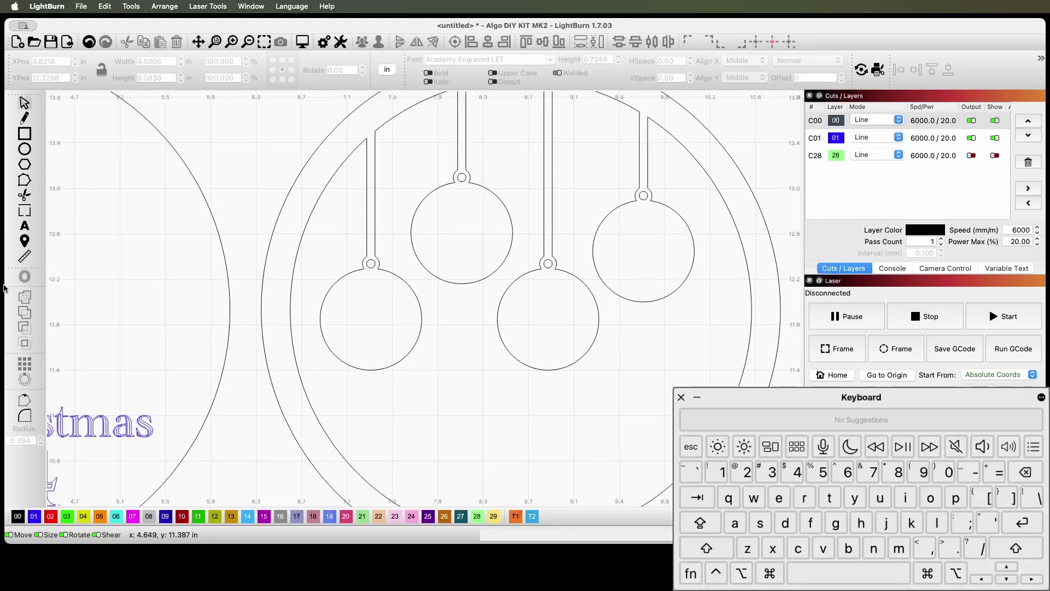
{"action": "left_click", "coordinate": [23, 227]}
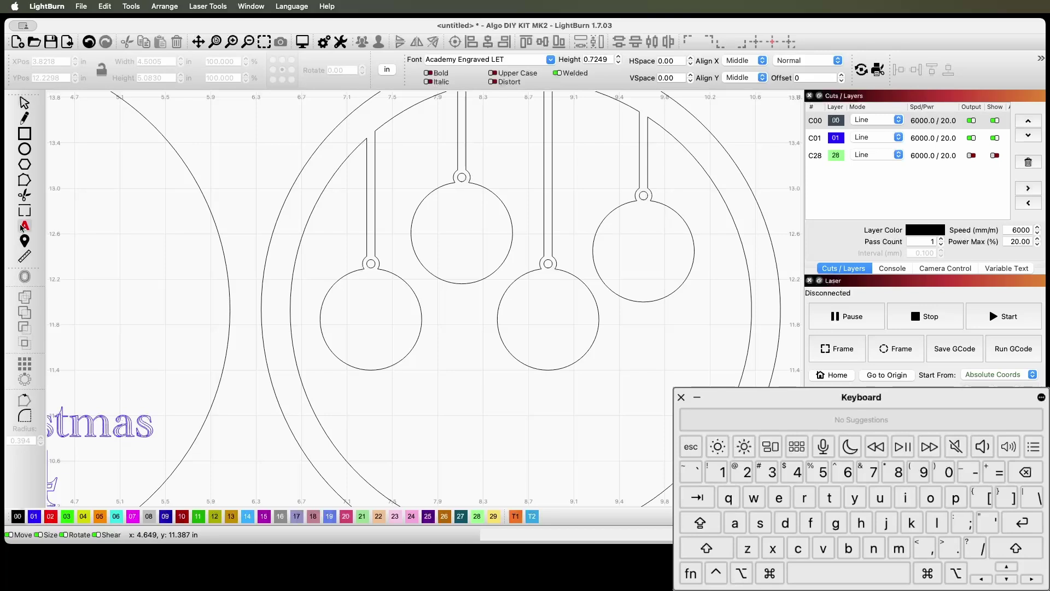
{"action": "left_click", "coordinate": [364, 340]}
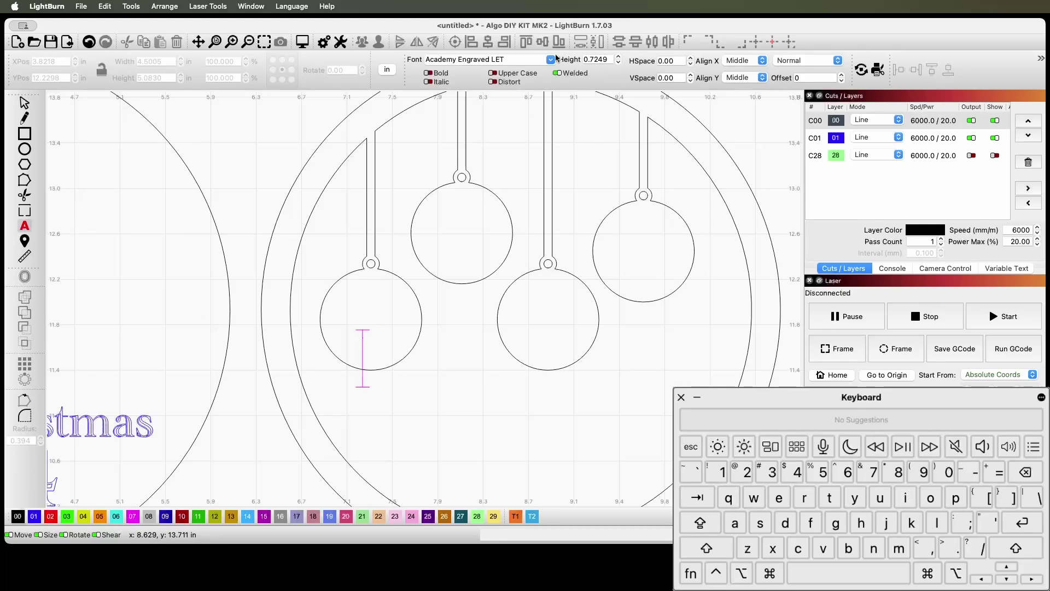
{"action": "left_click", "coordinate": [550, 59]}
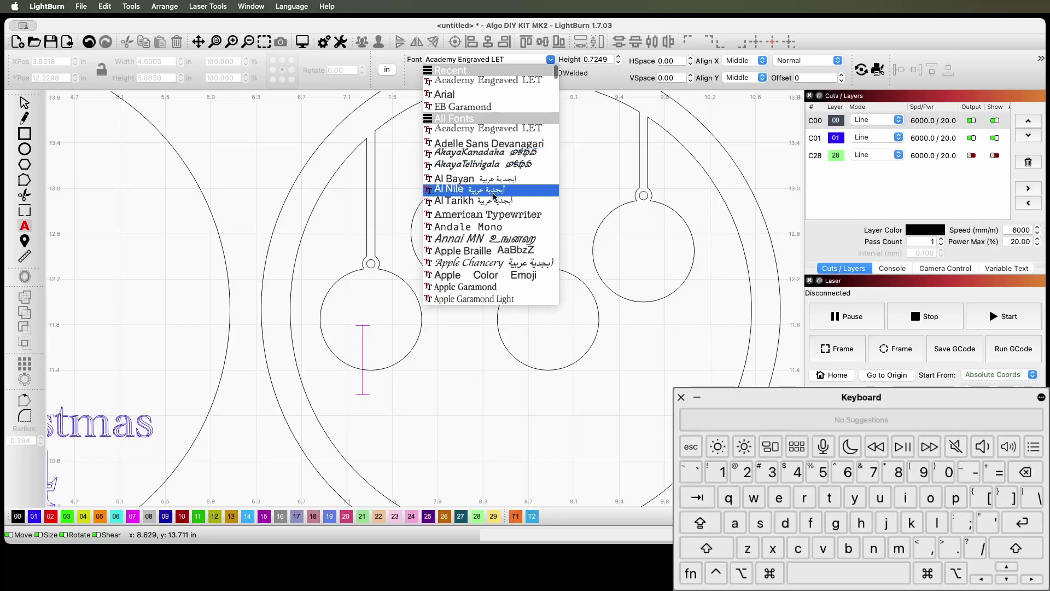
{"action": "scroll", "coordinate": [496, 258], "scroll_direction": "down", "scroll_amount": 2}
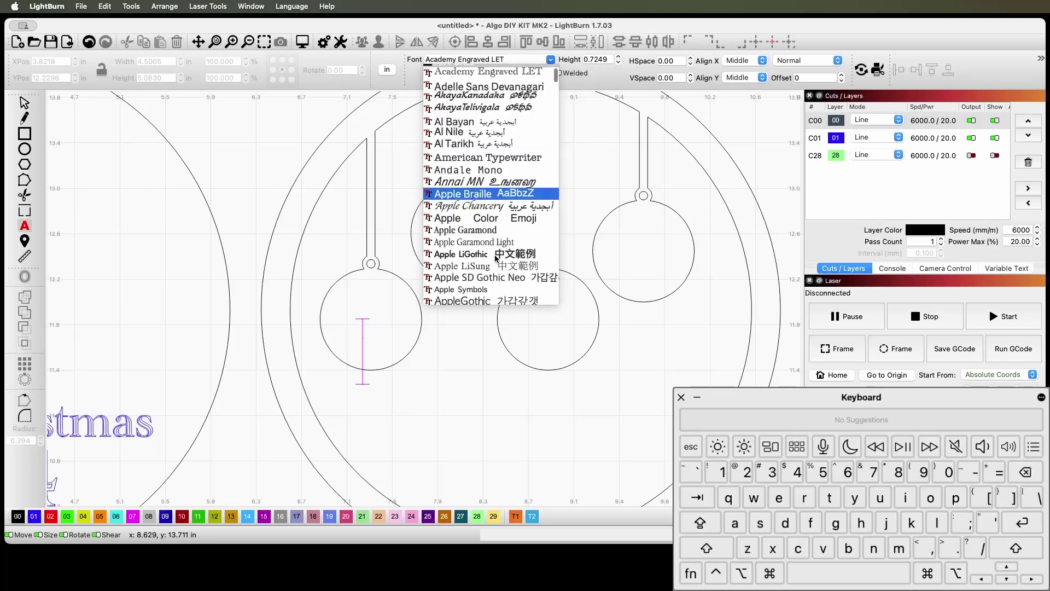
{"action": "scroll", "coordinate": [496, 257], "scroll_direction": "down", "scroll_amount": 3}
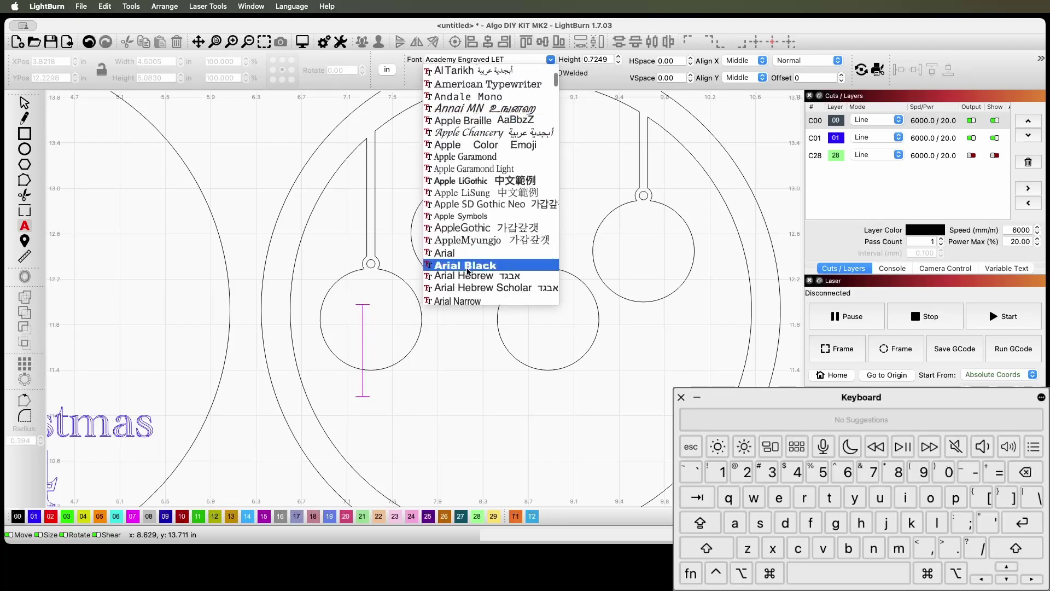
{"action": "scroll", "coordinate": [467, 270], "scroll_direction": "down", "scroll_amount": 3}
{"action": "left_click", "coordinate": [460, 167]}
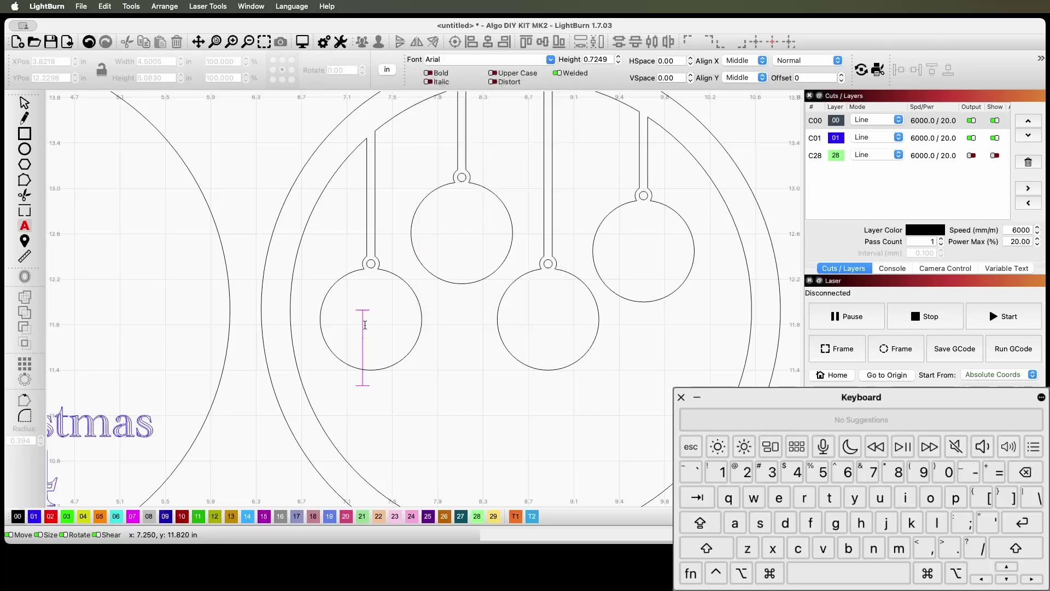
{"action": "type", "text": "John"}
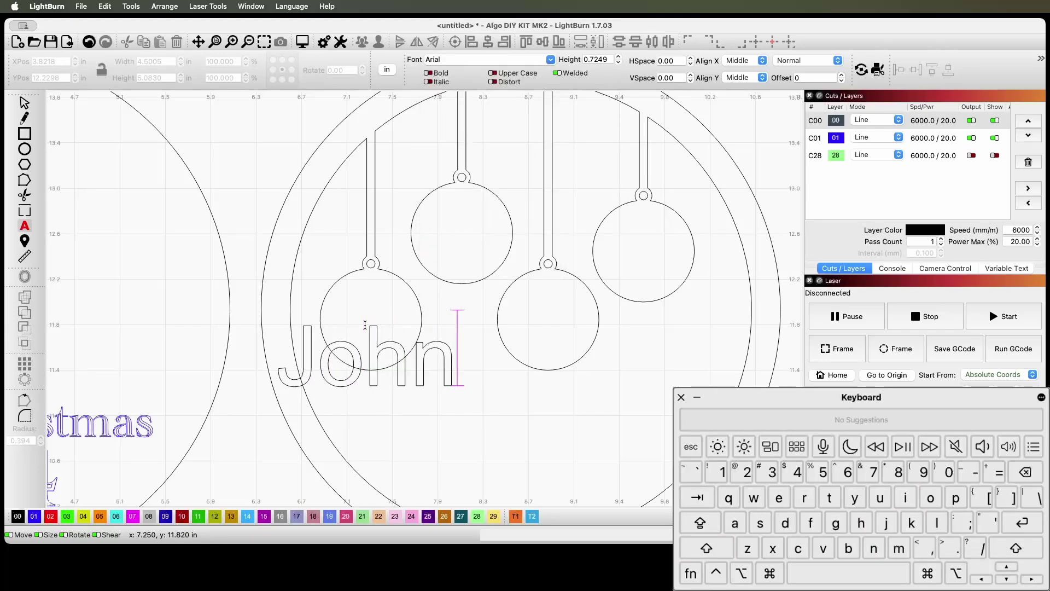
{"action": "key", "text": "Escape"}
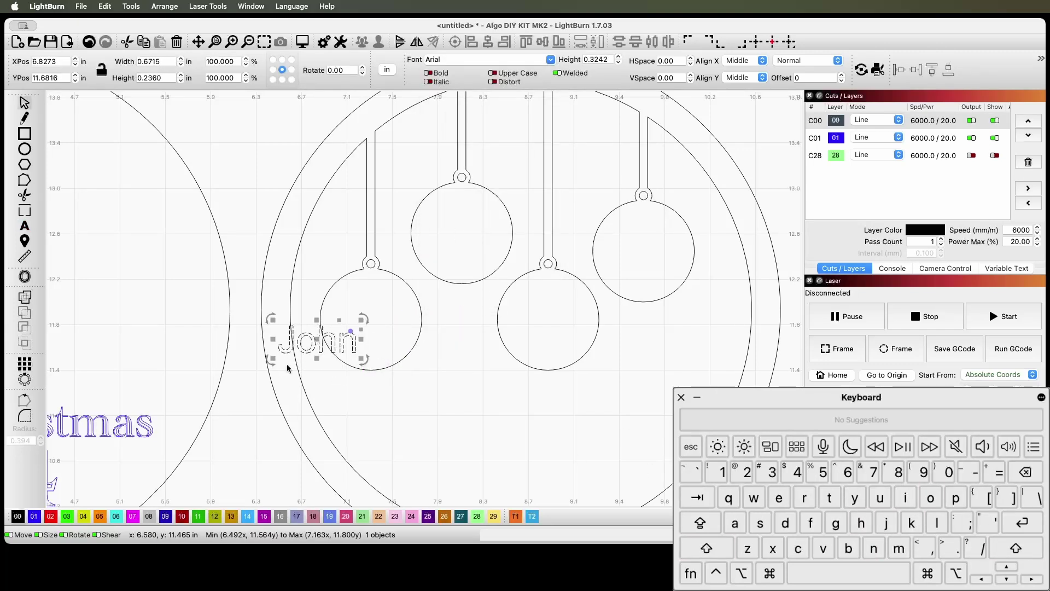
{"action": "left_click_drag", "start_coordinate": [317, 343], "coordinate": [372, 323]}
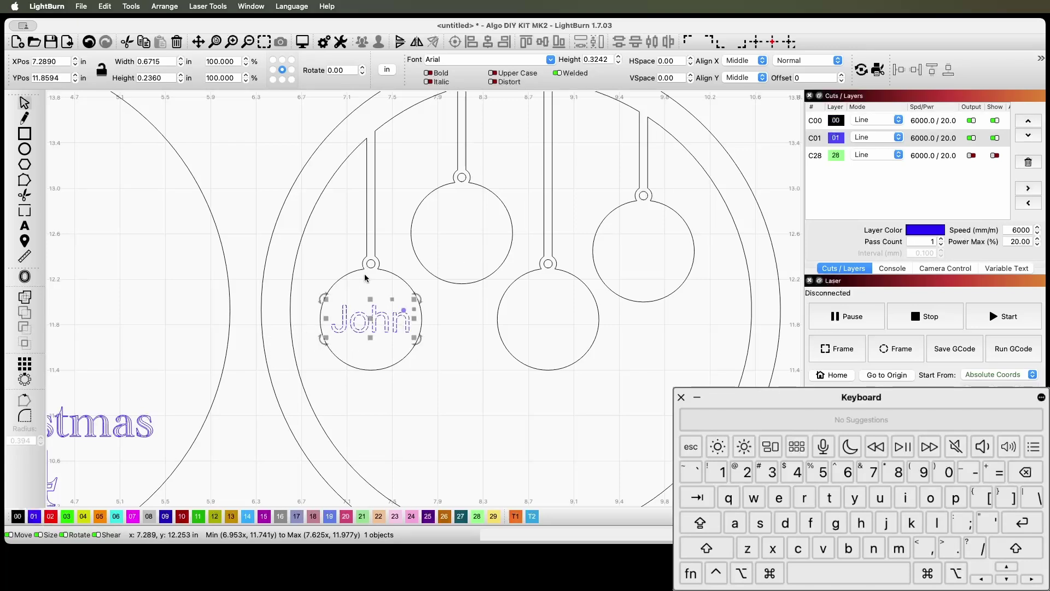
Duplicate the name into the second hanging ornament and replace the copy's text with another first name
{"action": "key", "text": "cmd+d"}
{"action": "left_click_drag", "start_coordinate": [367, 316], "coordinate": [473, 234]}
{"action": "key", "text": "BackSpace"}
{"action": "key", "text": "BackSpace"}
{"action": "key", "text": "BackSpace"}
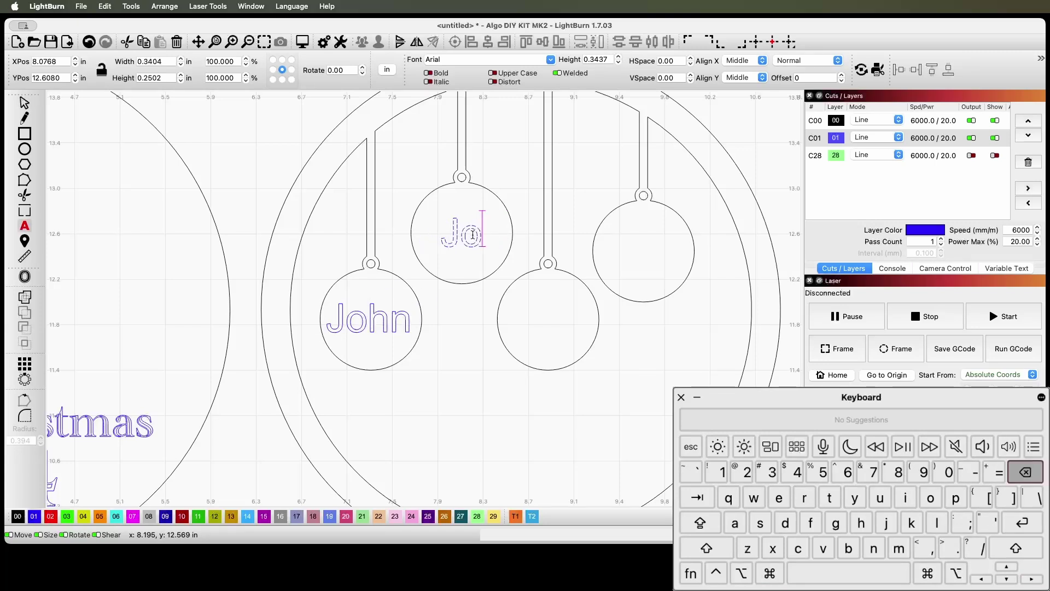
{"action": "type", "text": "ane"}
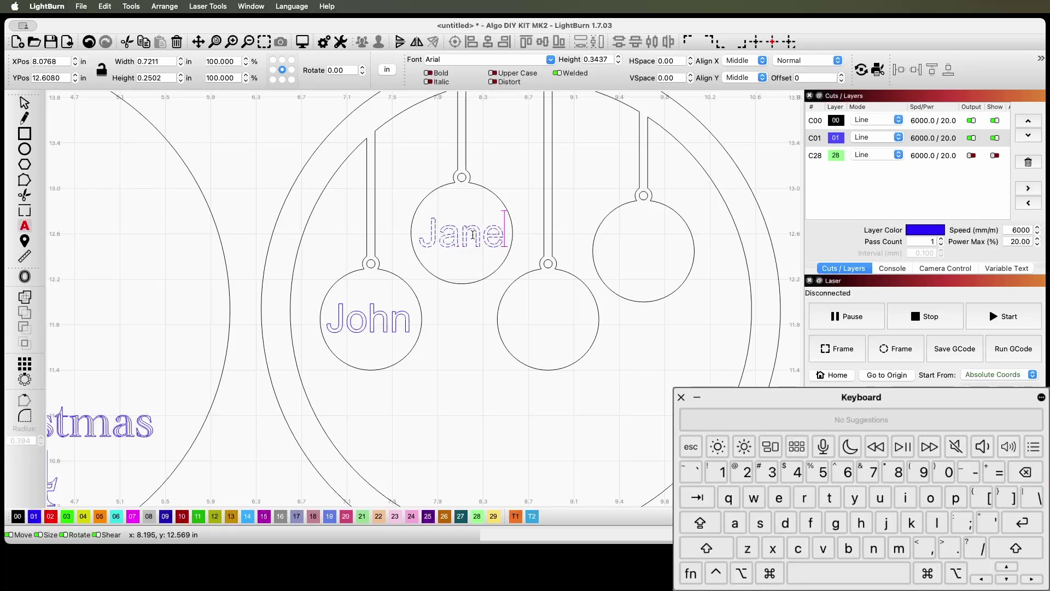
{"action": "key", "text": "Escape"}
Copy the second ornament's name into the third and rightmost hanging ornaments and replace the third one's text with another first name
{"action": "left_click_drag", "start_coordinate": [463, 232], "coordinate": [642, 249]}
{"action": "key", "text": "t"}
{"action": "left_click", "coordinate": [532, 327]}
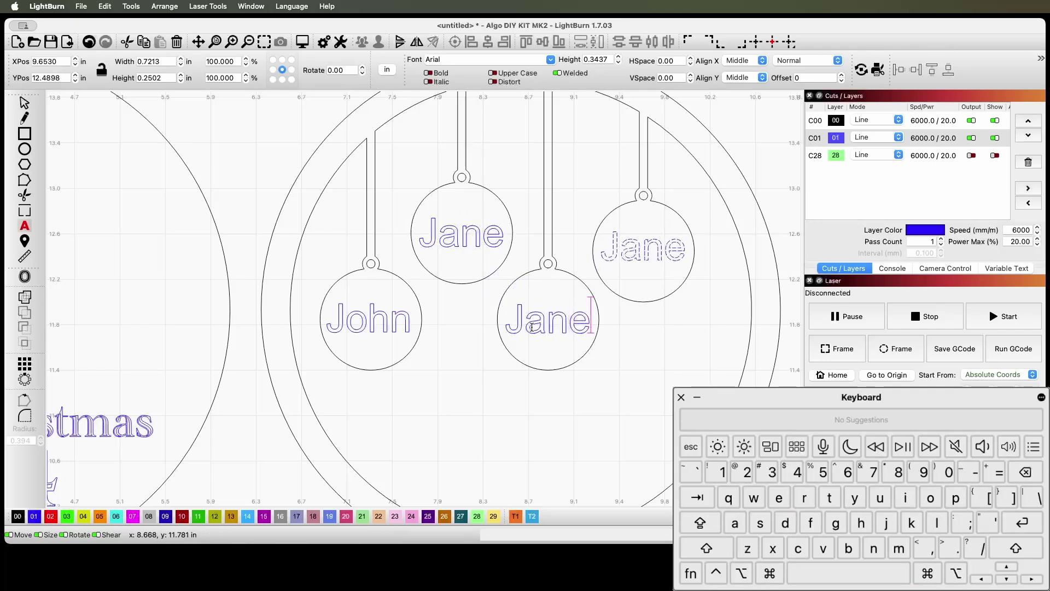
{"action": "key", "text": "BackSpace"}
{"action": "key", "text": "BackSpace"}
{"action": "key", "text": "BackSpace"}
{"action": "key", "text": "BackSpace"}
{"action": "type", "text": "Tim"}
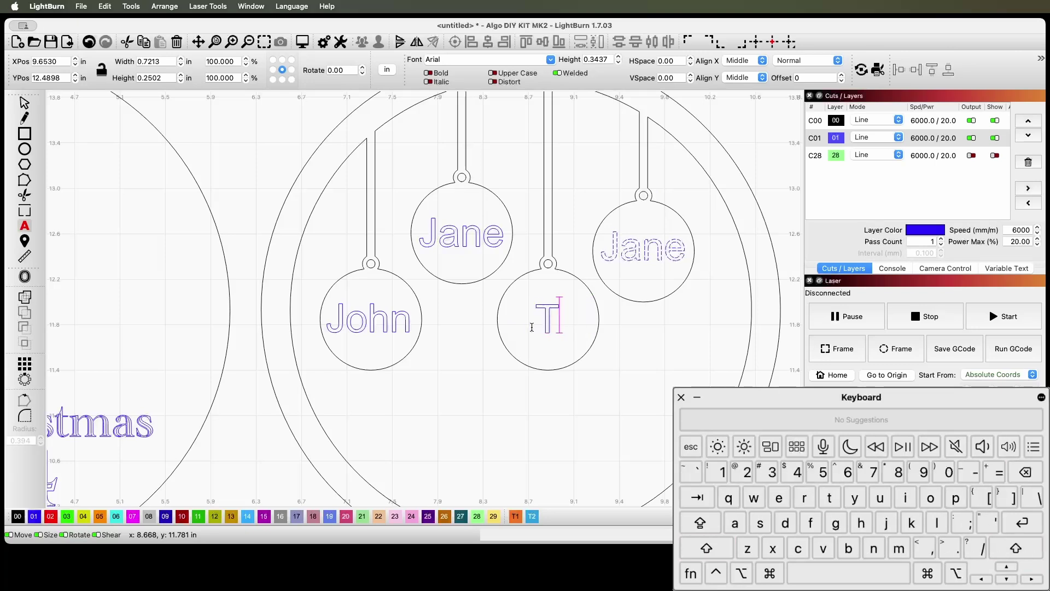
Replace the rightmost ornament's text with a different first name, enlarge it to about 0.52 by 0.35 in and centre it in the ornament
{"action": "left_click", "coordinate": [641, 248]}
{"action": "key", "text": "BackSpace"}
{"action": "key", "text": "BackSpace"}
{"action": "key", "text": "BackSpace"}
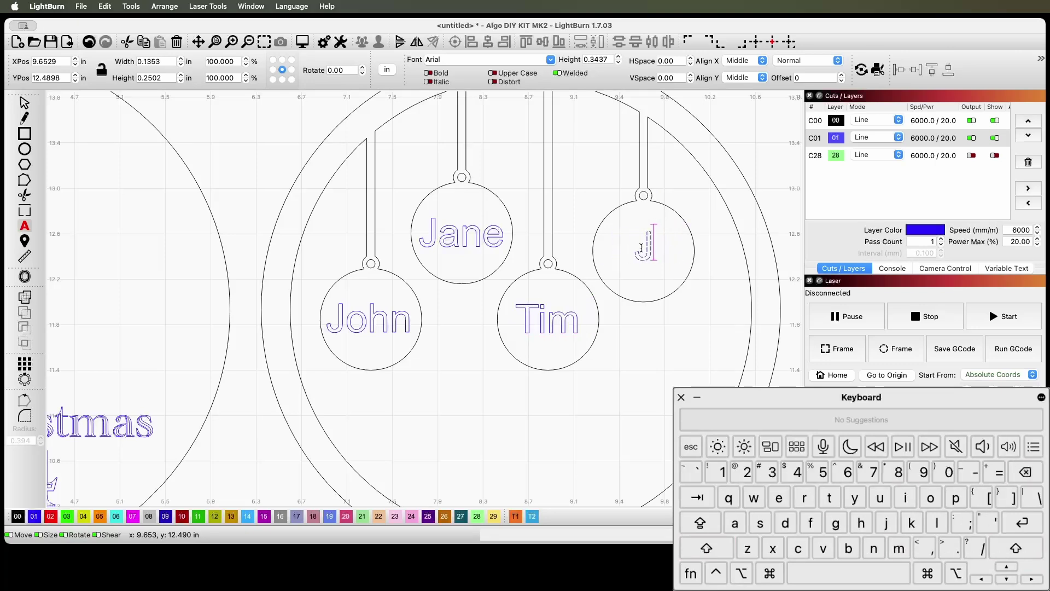
{"action": "type", "text": "ill"}
{"action": "key", "text": "Escape"}
{"action": "mouse_move", "coordinate": [623, 262]}
{"action": "left_mouse_down"}
{"action": "mouse_move", "coordinate": [601, 278]}
{"action": "mouse_move", "coordinate": [636, 253]}
{"action": "left_mouse_up"}
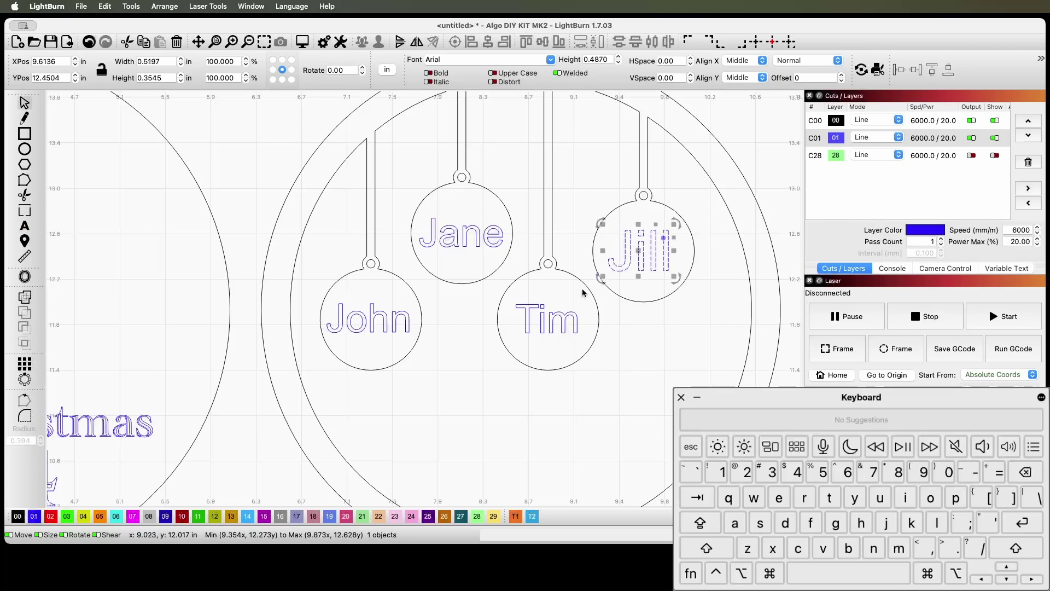
Group the ornament frame with the four names in its hanging ornaments
{"action": "scroll", "coordinate": [538, 327], "scroll_direction": "down", "scroll_amount": 5}
{"action": "left_click_drag", "start_coordinate": [621, 410], "coordinate": [452, 201]}
{"action": "left_click", "coordinate": [456, 199]}
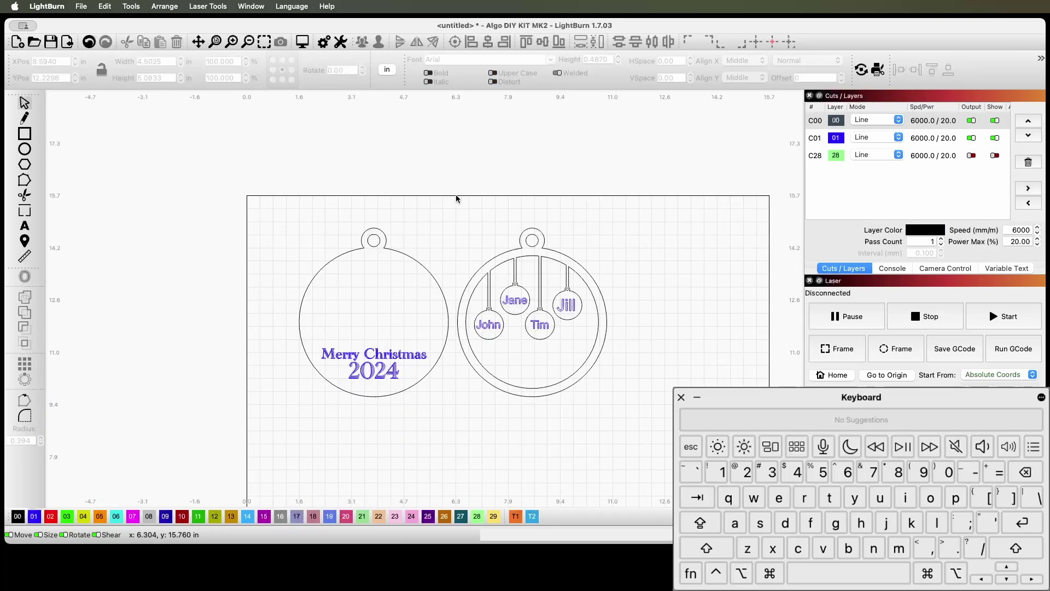
{"action": "left_click_drag", "start_coordinate": [459, 246], "coordinate": [725, 454]}
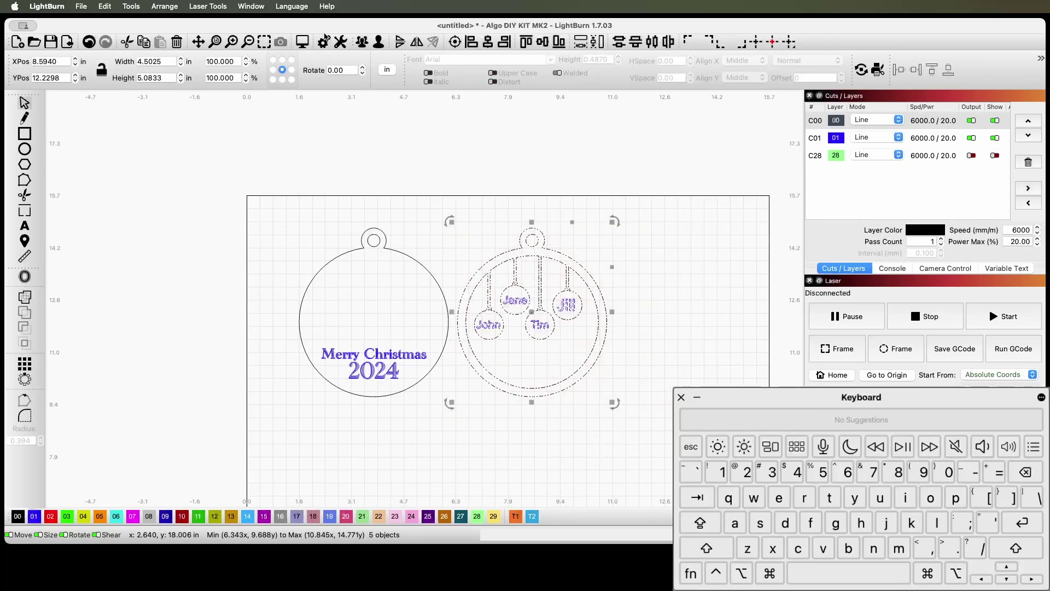
Align the grouped text backing and the grouped names frame by their centres to stack the two layers
{"action": "left_click_drag", "start_coordinate": [277, 168], "coordinate": [714, 504]}
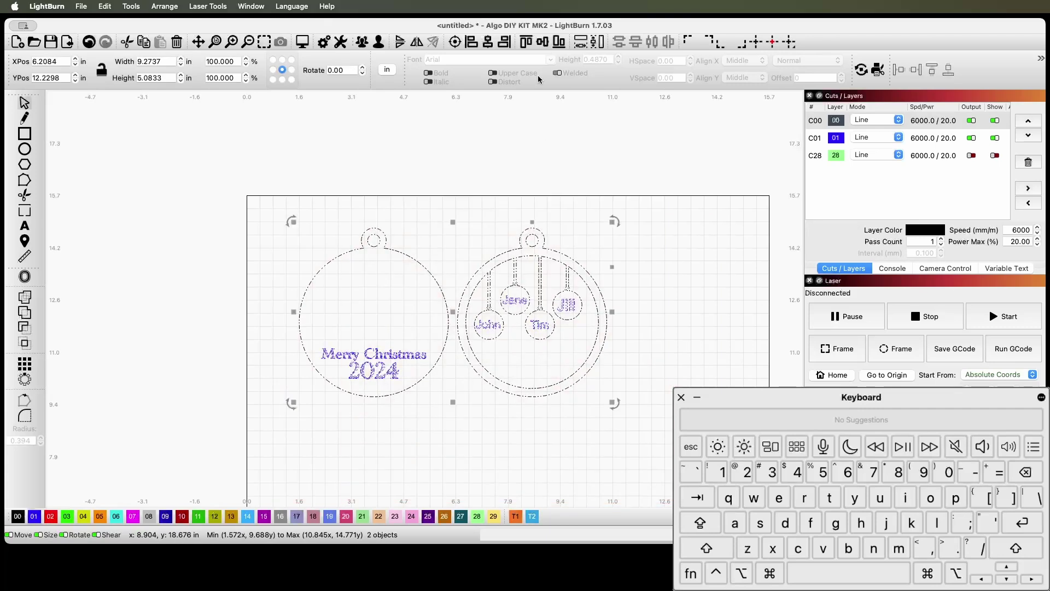
{"action": "left_click", "coordinate": [455, 42]}
{"action": "left_click", "coordinate": [718, 376]}
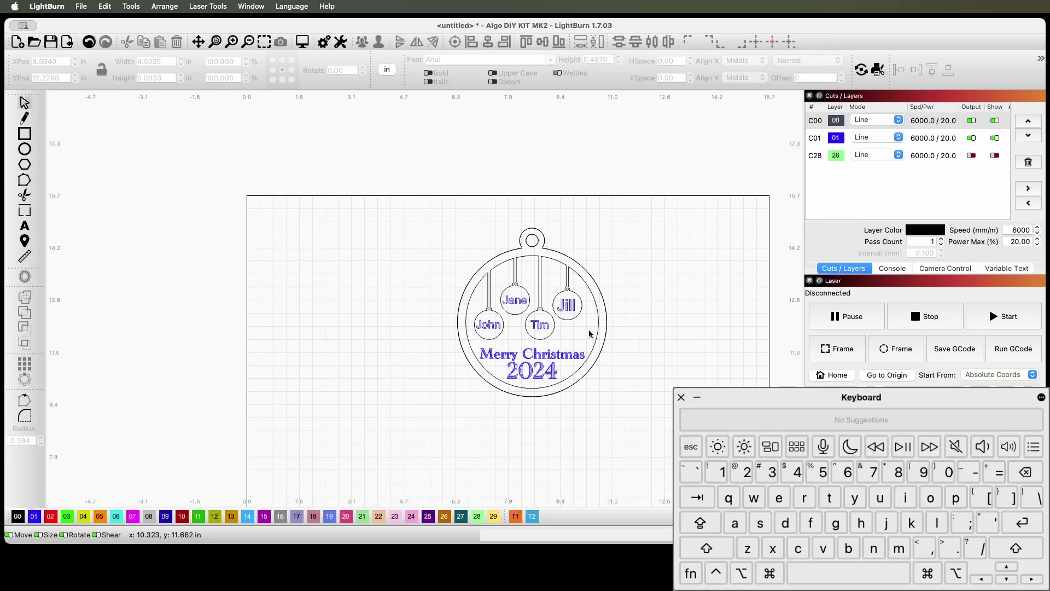
Move the names frame to the bed's upper left corner and place the text backing beside it on the right
{"action": "left_click", "coordinate": [540, 319]}
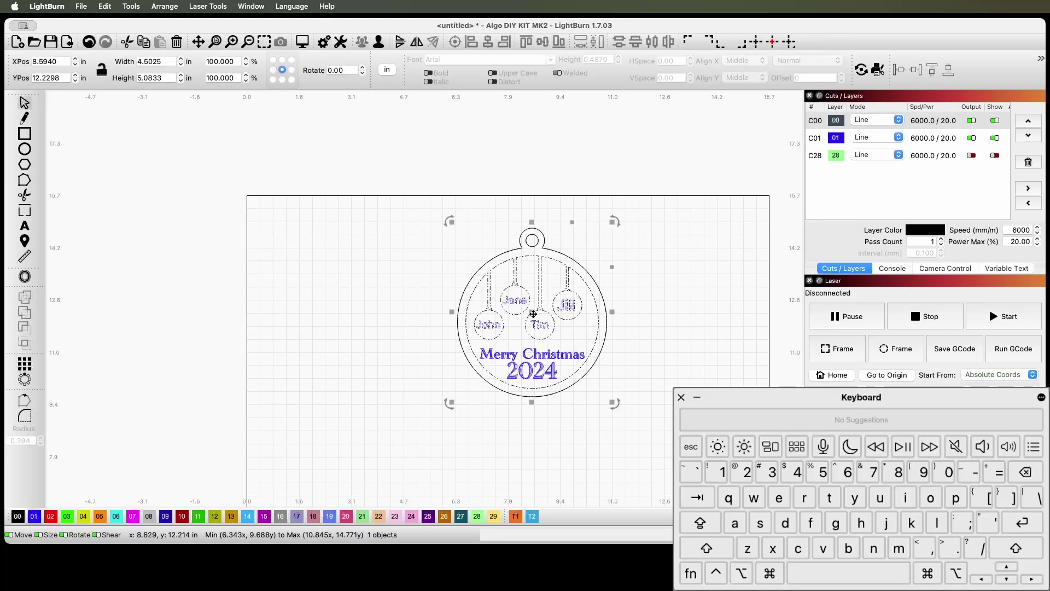
{"action": "left_click_drag", "start_coordinate": [540, 320], "coordinate": [334, 296]}
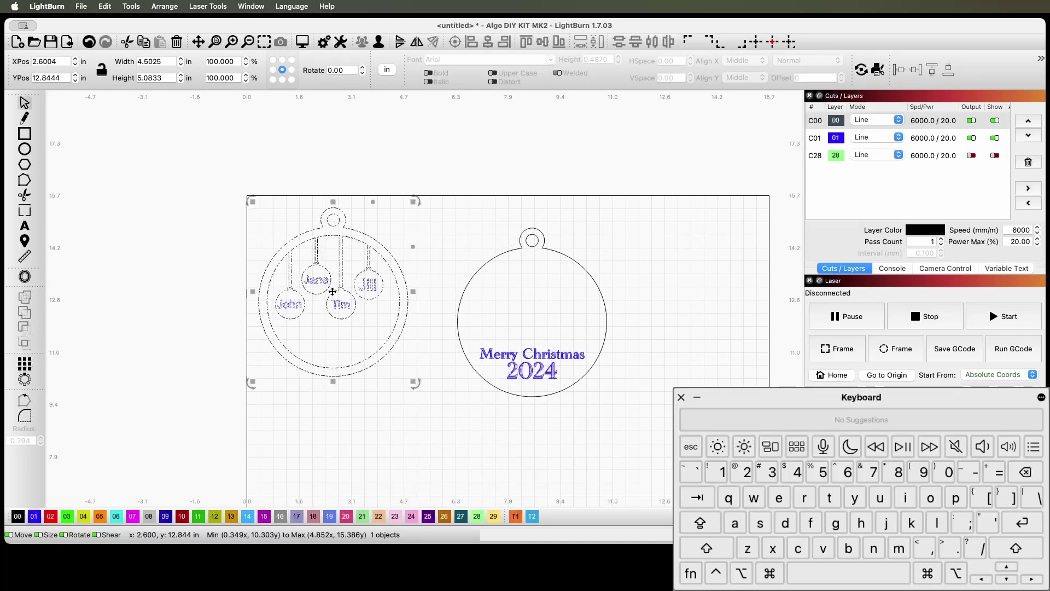
{"action": "left_click", "coordinate": [462, 253]}
{"action": "left_click_drag", "start_coordinate": [448, 213], "coordinate": [644, 431]}
{"action": "left_click", "coordinate": [528, 314]}
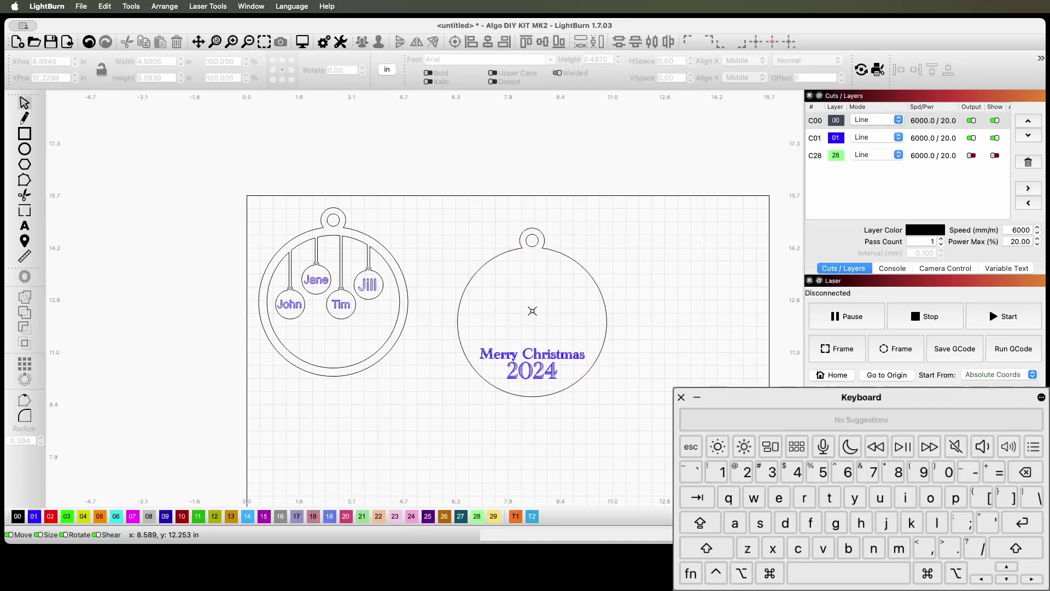
{"action": "left_click_drag", "start_coordinate": [465, 239], "coordinate": [662, 474]}
{"action": "left_click_drag", "start_coordinate": [533, 311], "coordinate": [491, 293]}
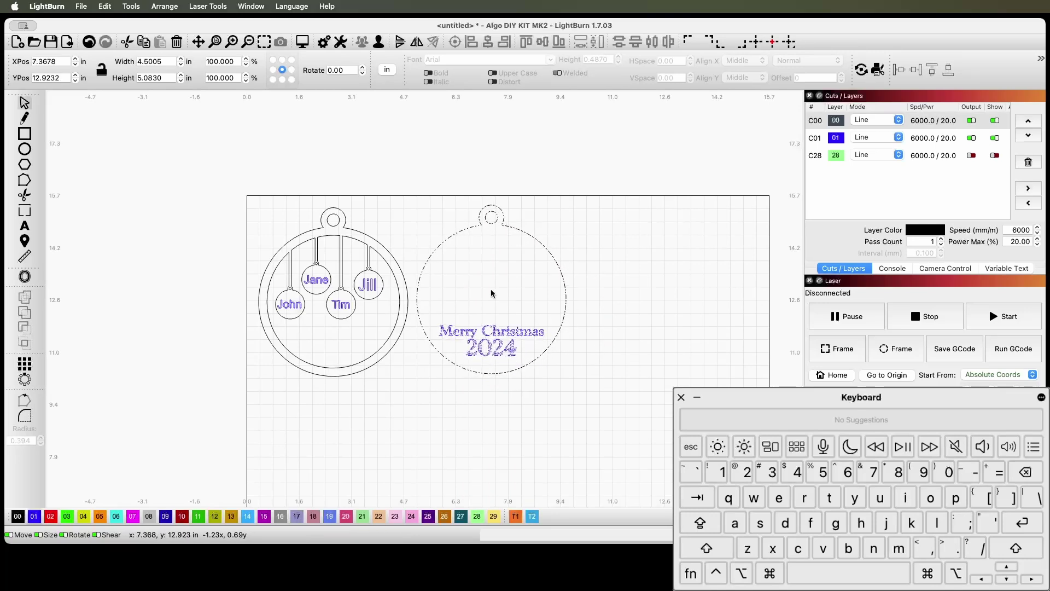
{"action": "left_click", "coordinate": [657, 300]}
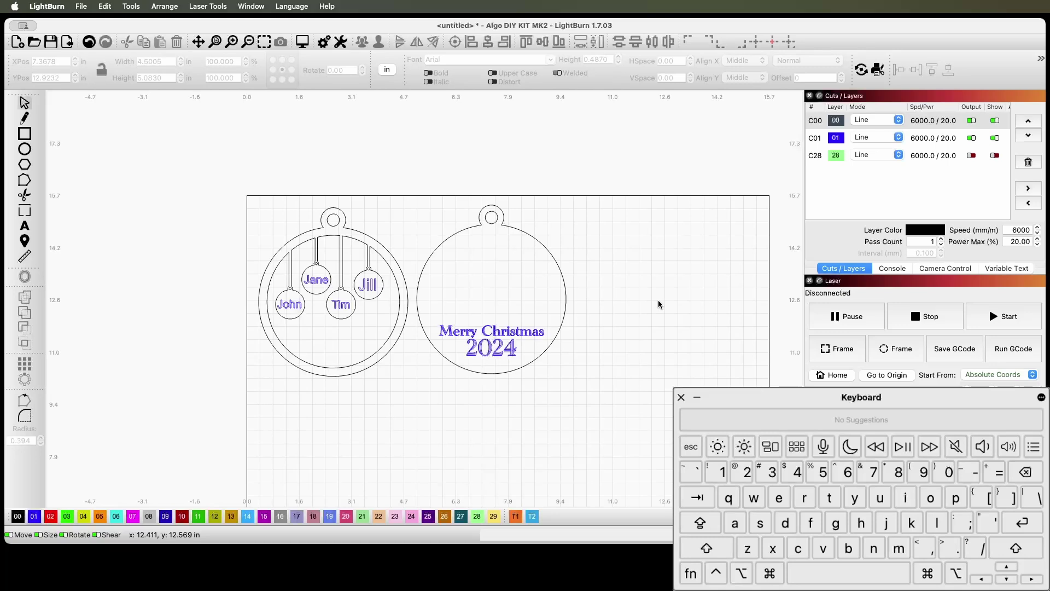